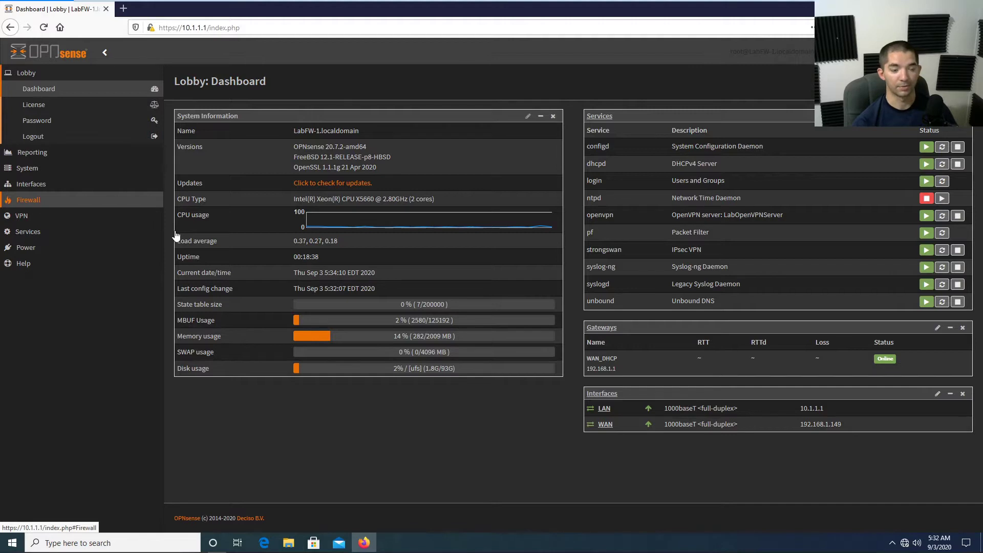
Select the System section in the OPNsense navigation from the Lobby dashboard.
left_click(60, 173)
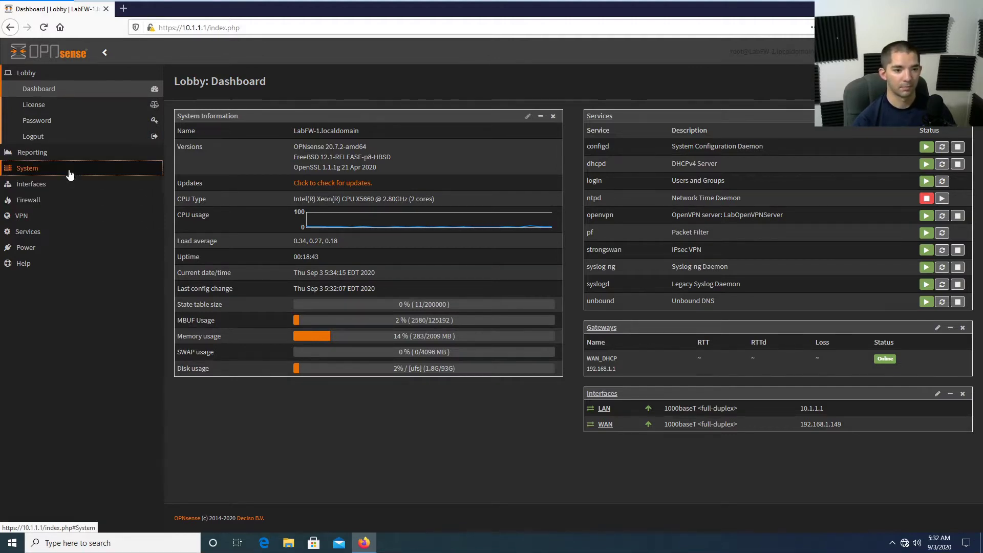
Review the existing entries under System > Trust Authorities and Certificates.
left_click(64, 173)
left_click(54, 231)
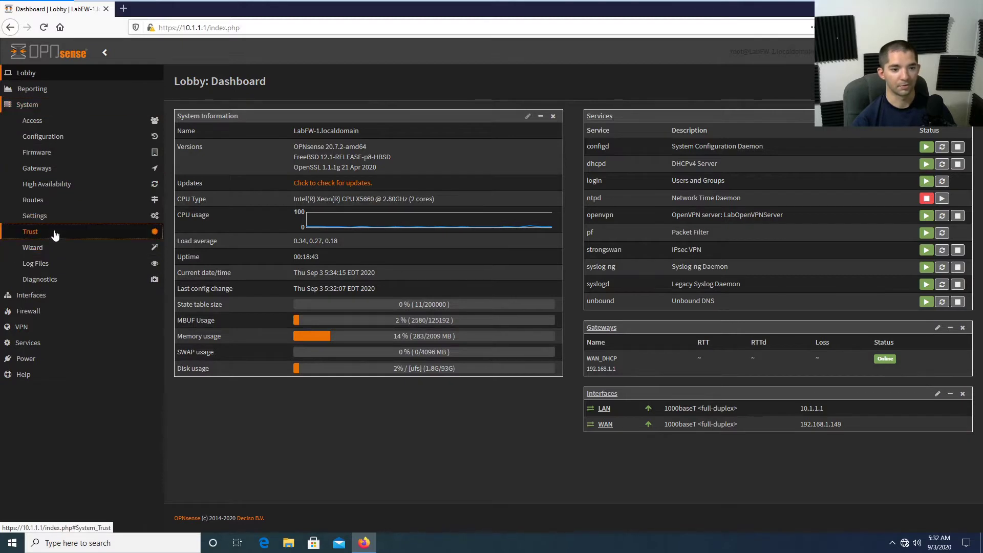
left_click(72, 249)
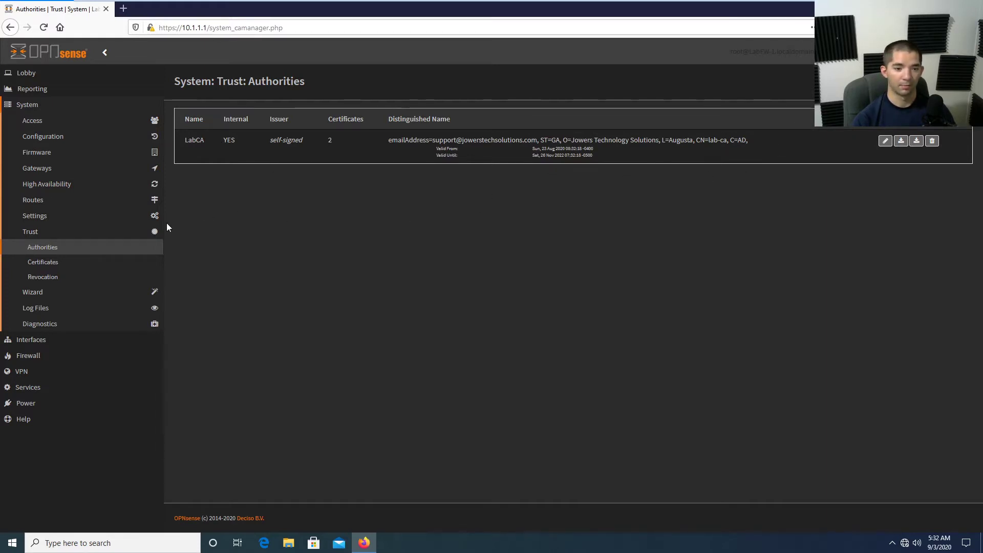
left_click(43, 262)
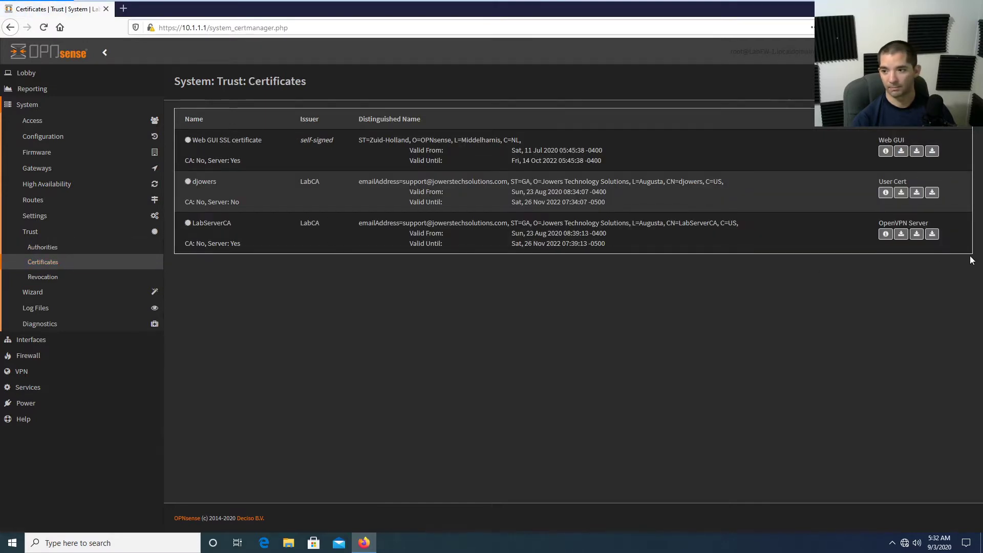
left_click(45, 248)
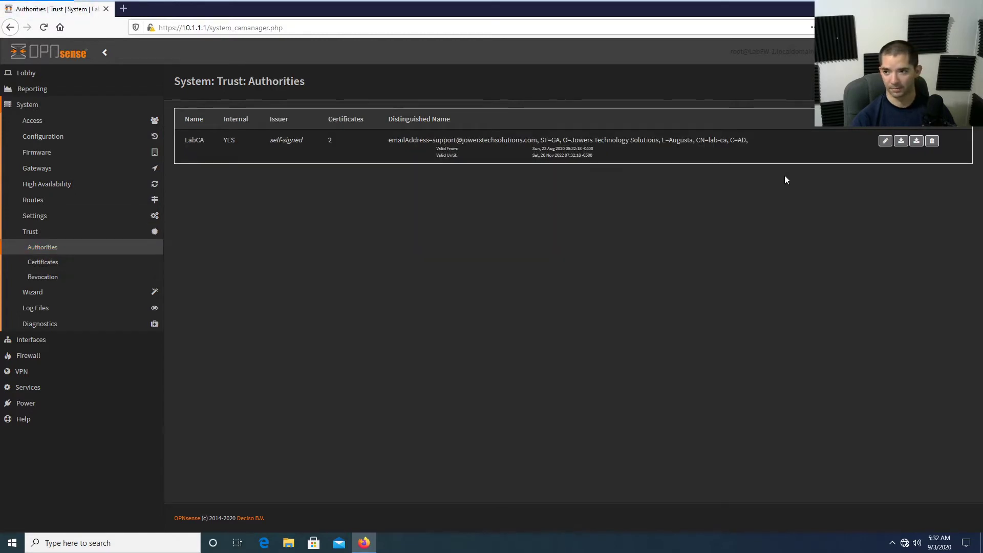
Delete the LabCA certificate authority and begin a new authority entry.
left_click(933, 142)
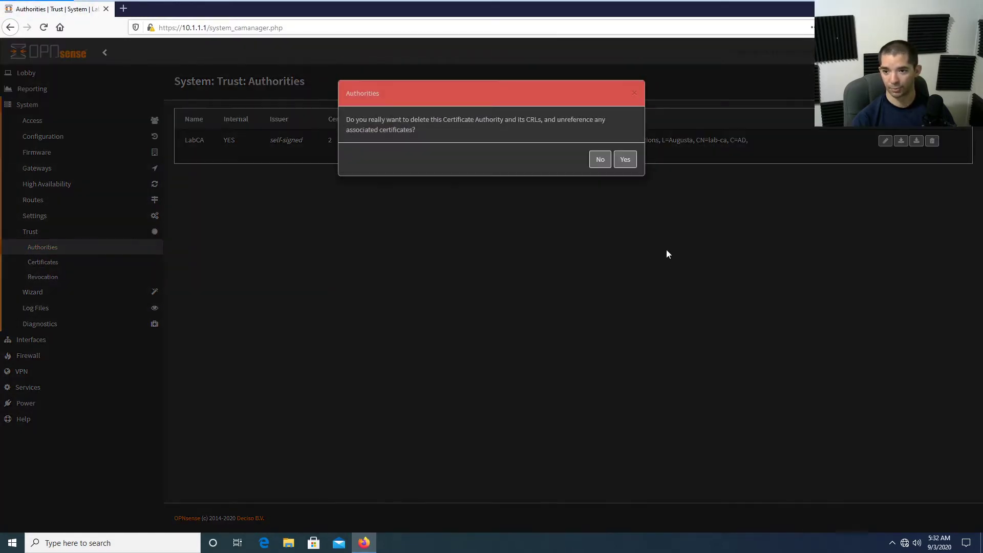
left_click(628, 160)
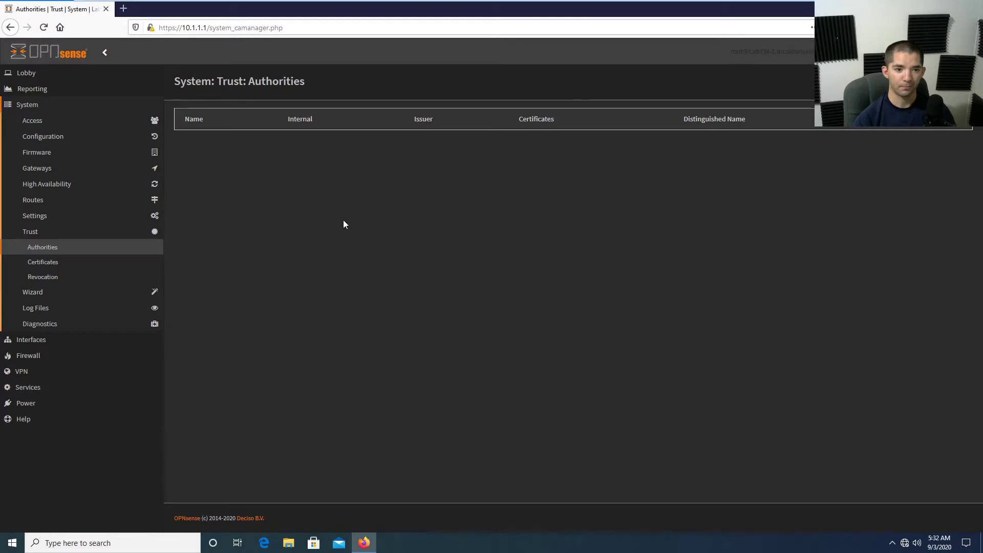
left_click(957, 119)
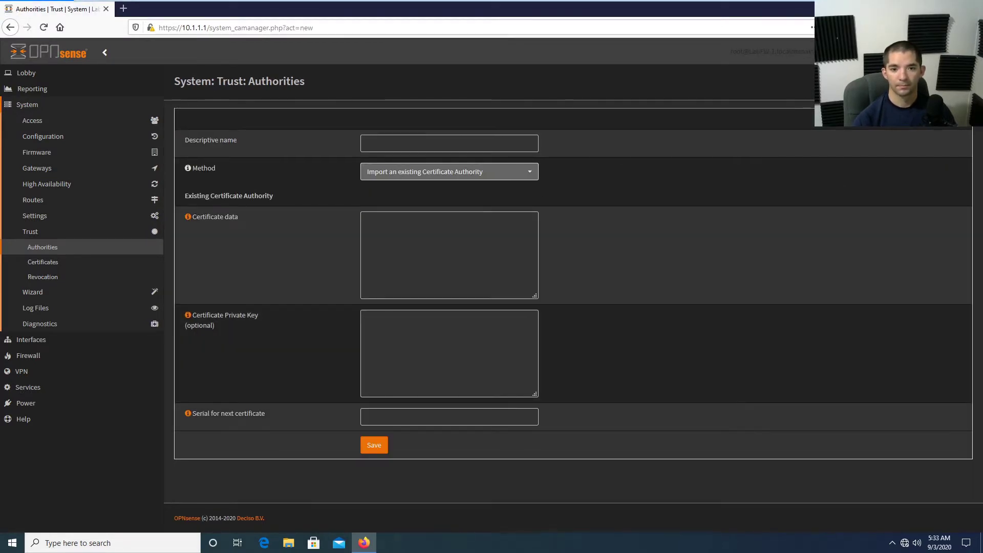
Make LabCA an internal CA with an RSA 4096-bit key and SHA512 digest.
left_click(449, 143)
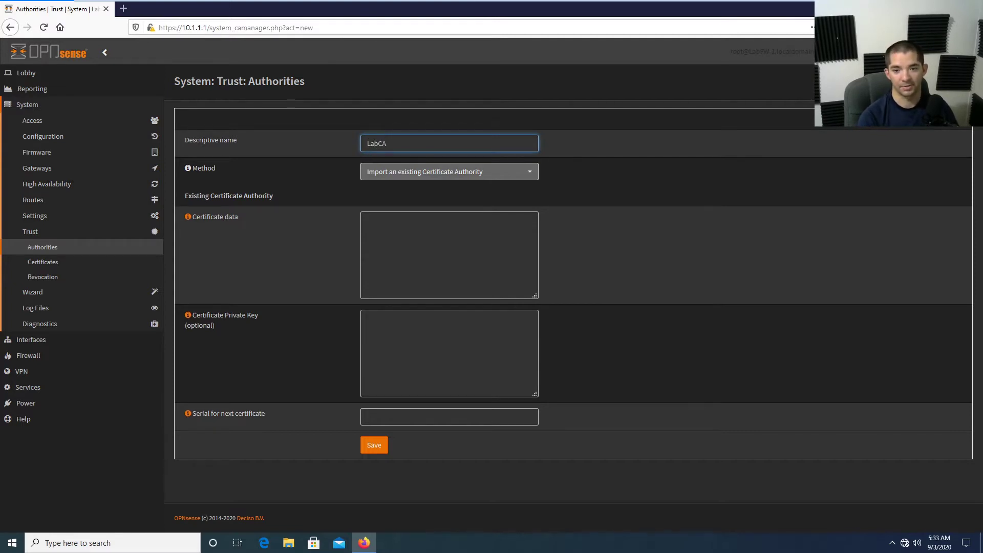
left_click(413, 174)
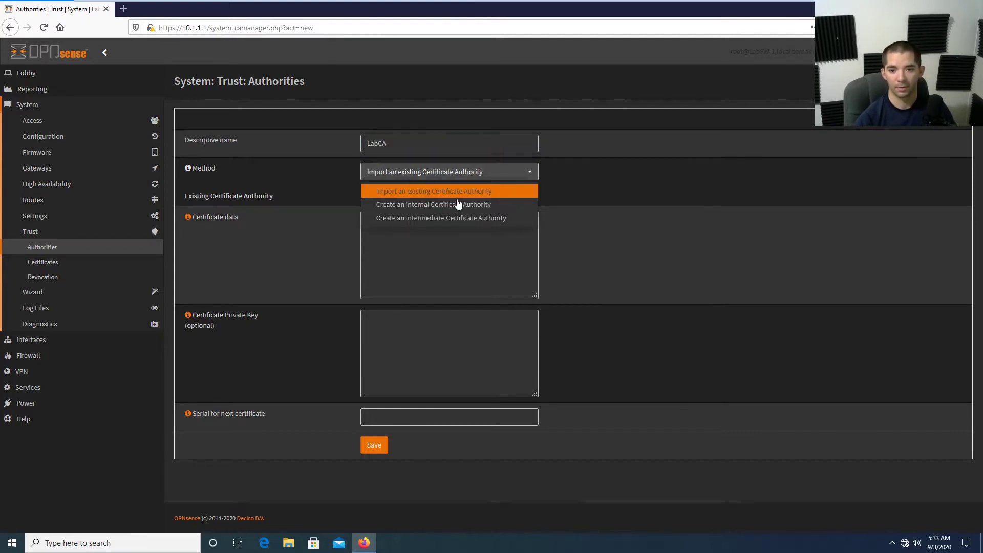
left_click(475, 205)
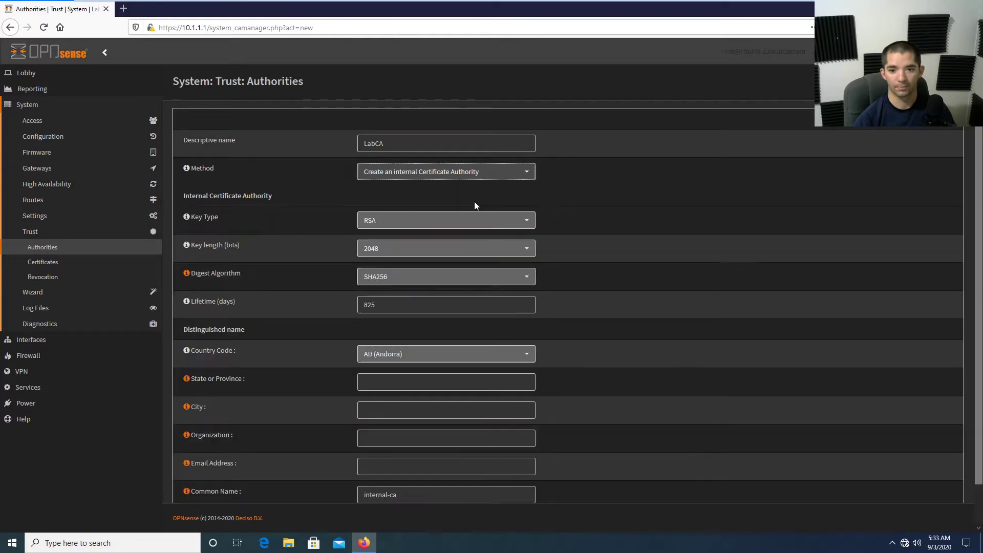
left_click(426, 224)
left_click(424, 237)
left_click(417, 249)
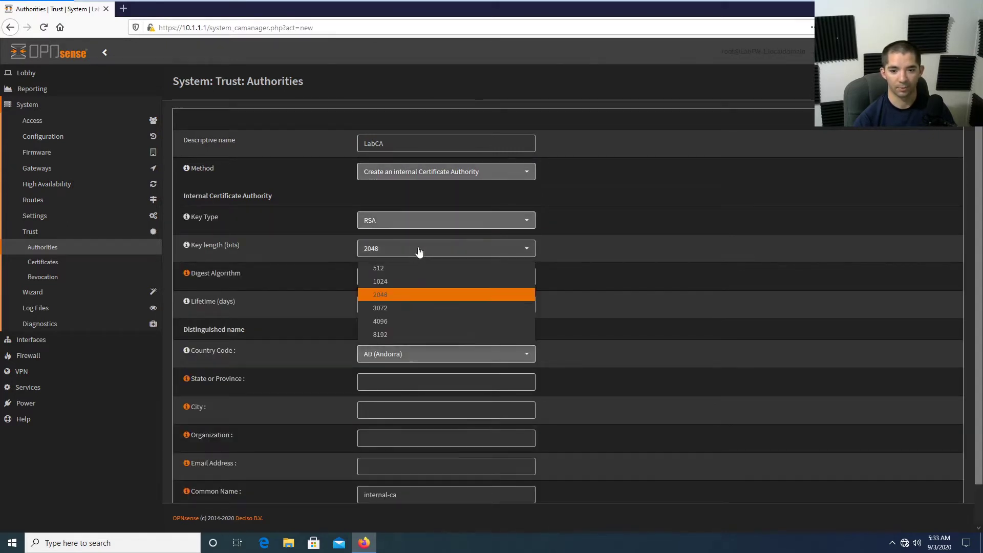
left_click(413, 321)
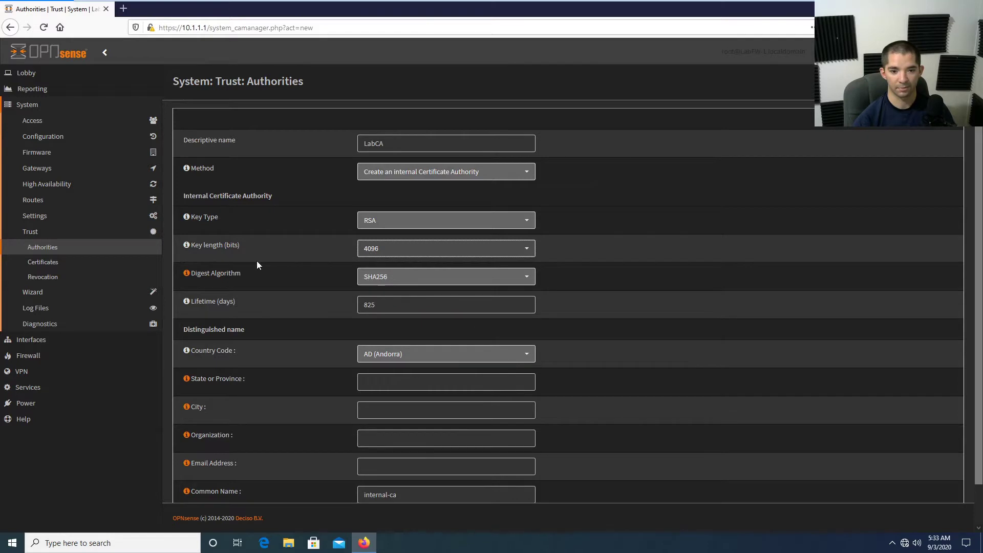
left_click(416, 275)
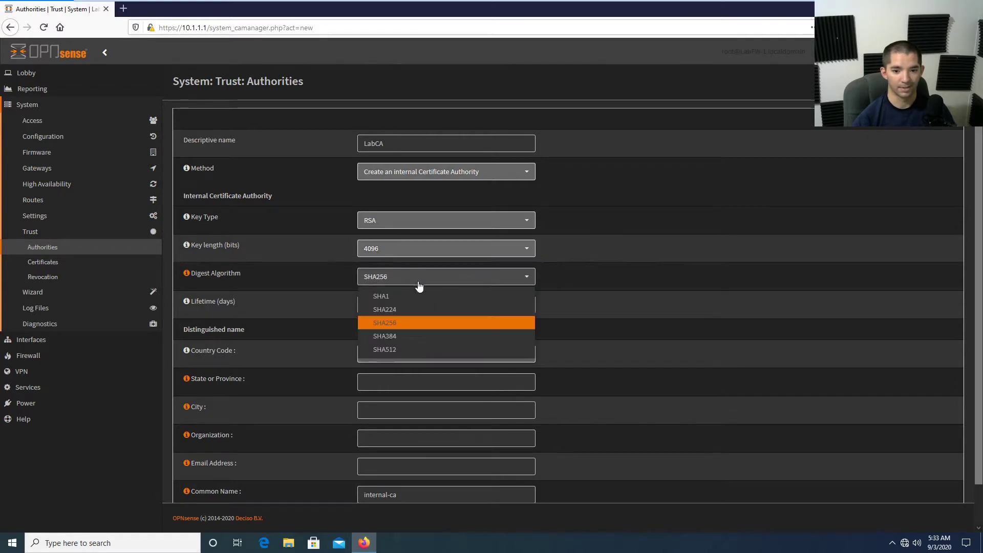
left_click(419, 349)
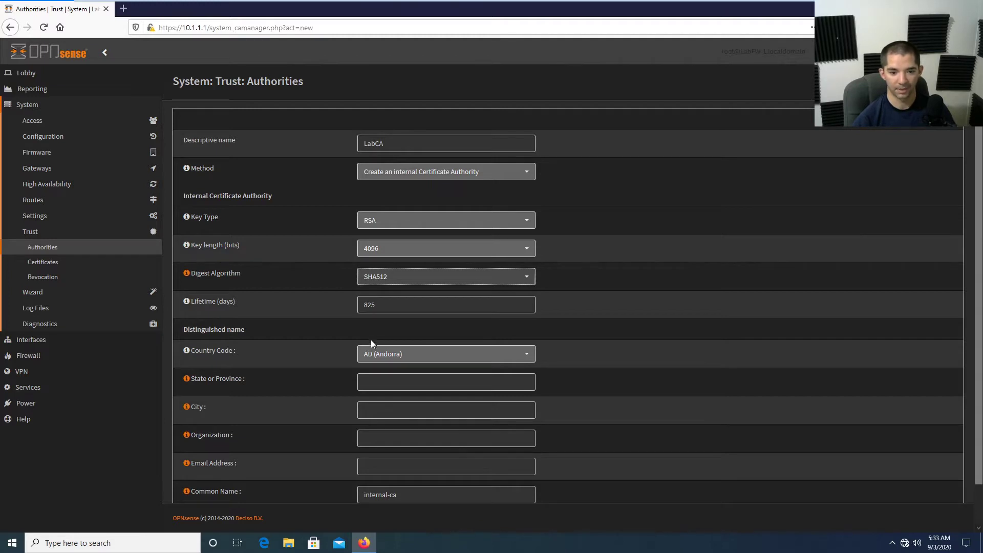
Set the CA location to country US, state GA, city Augusta.
left_click(420, 358)
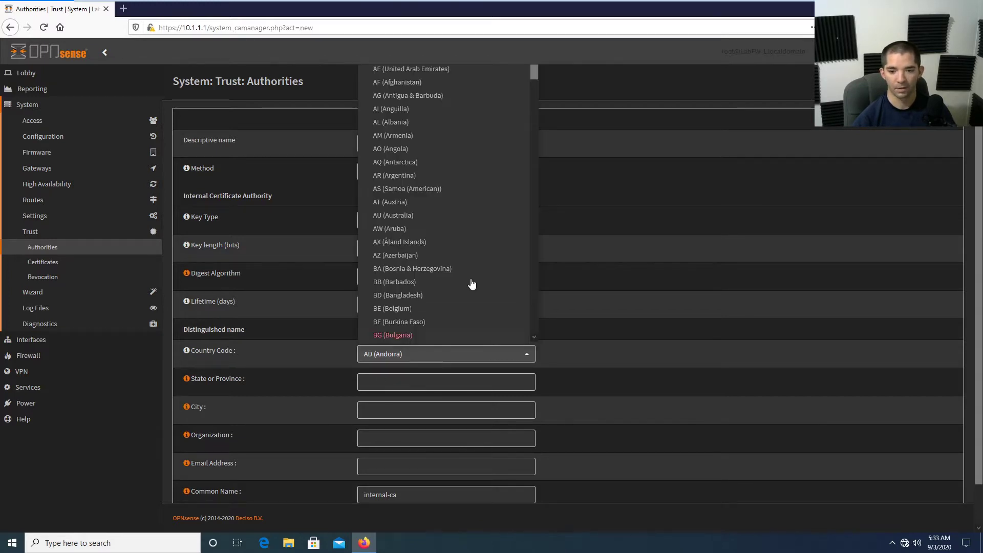
scroll(470, 287, "down", 4)
scroll(470, 290, "down", 20)
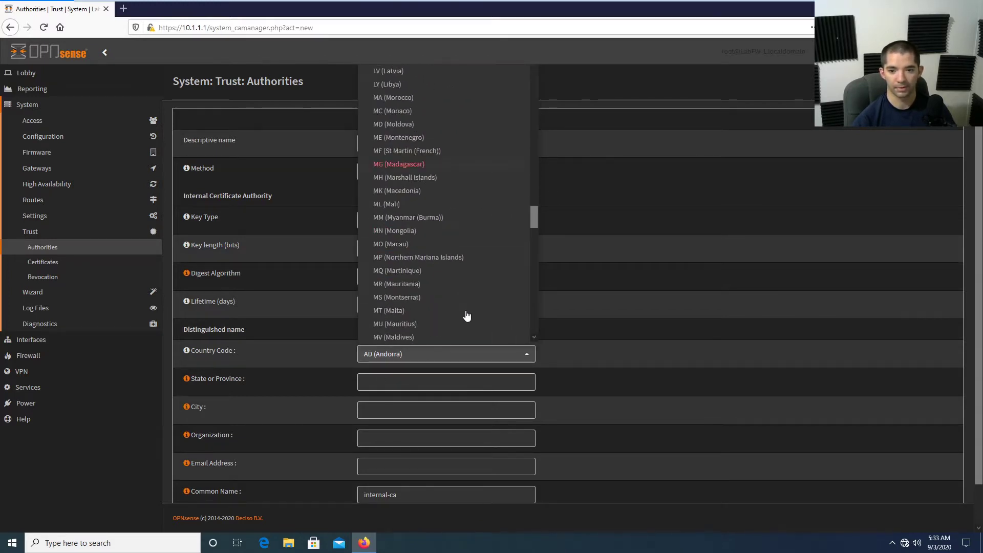
scroll(464, 326, "down", 10)
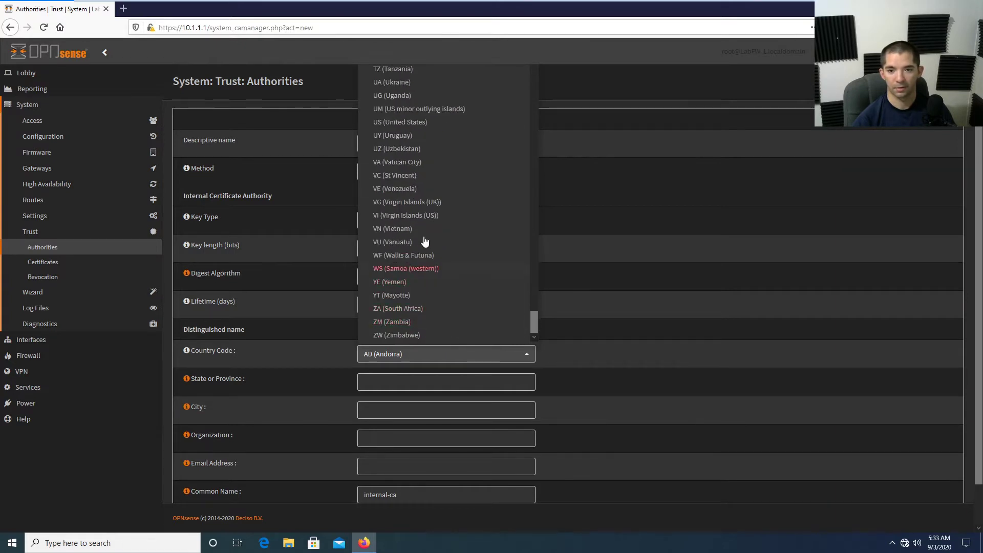
left_click(412, 286)
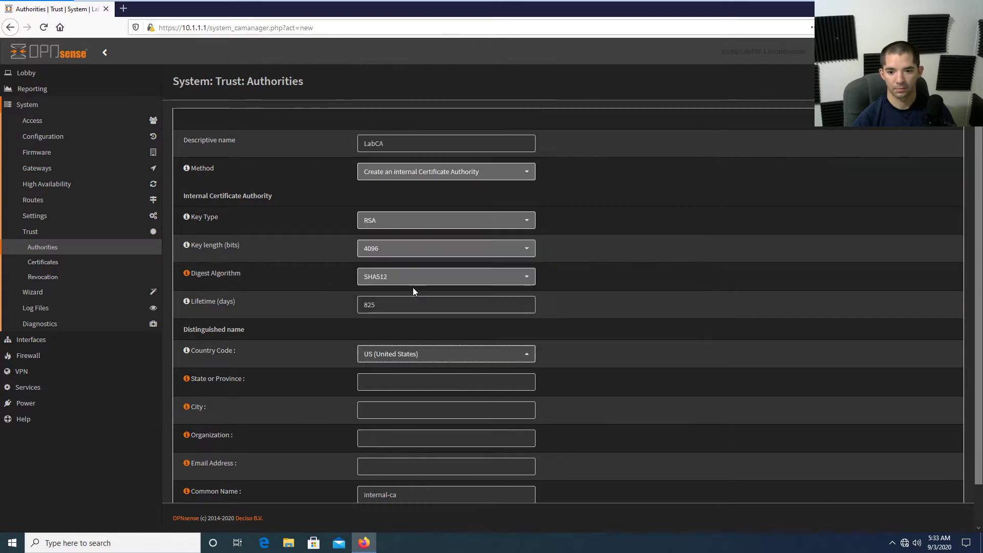
left_click(446, 382)
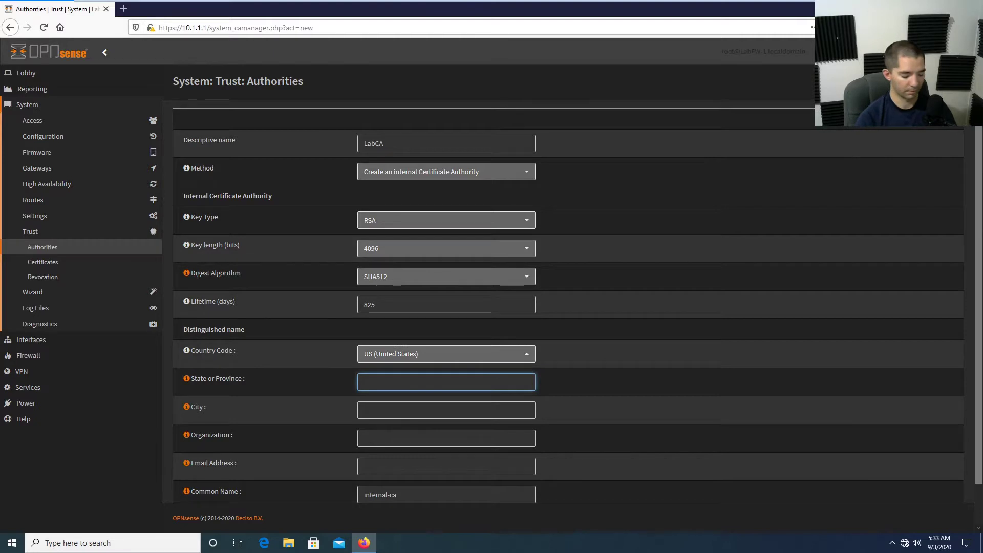
type("GA")
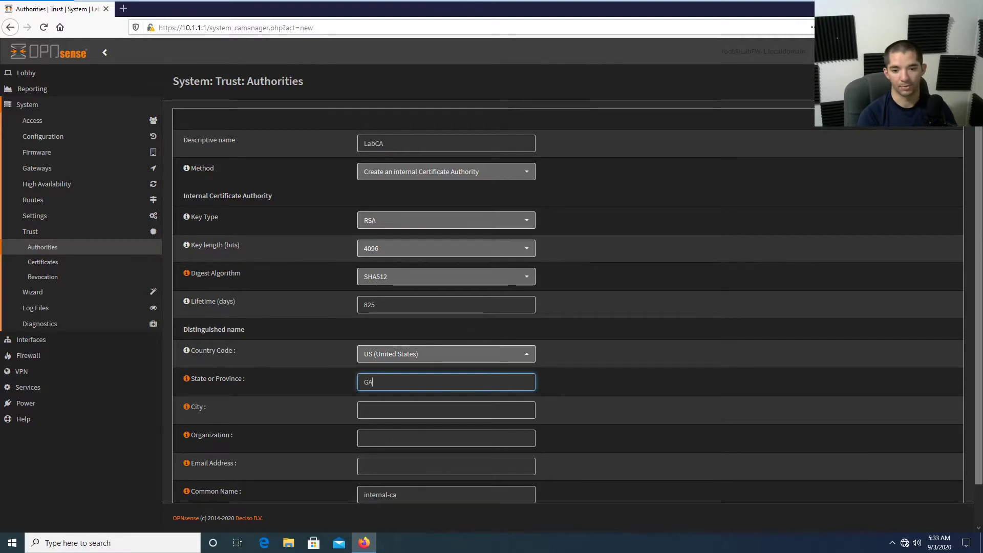
key("Tab")
key("Tab")
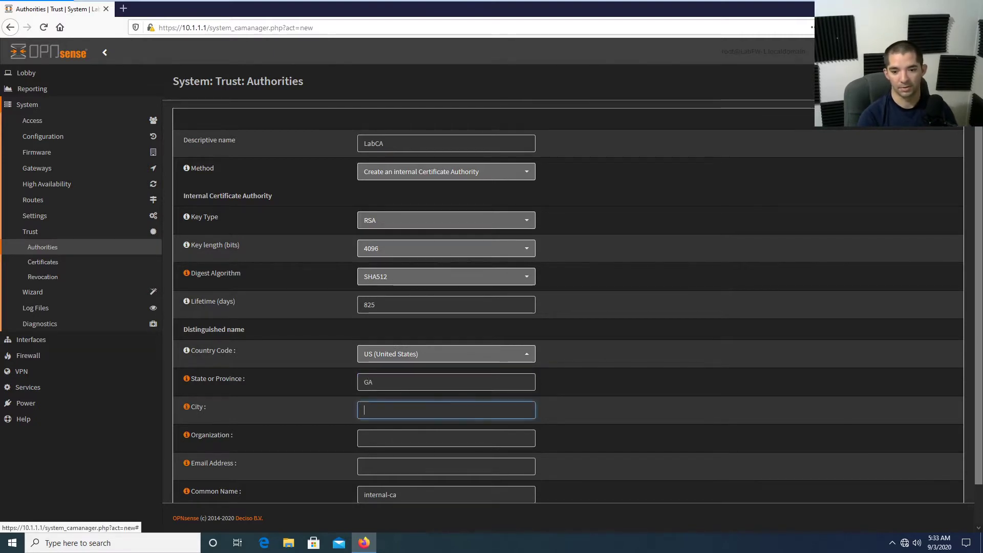
type("Augu")
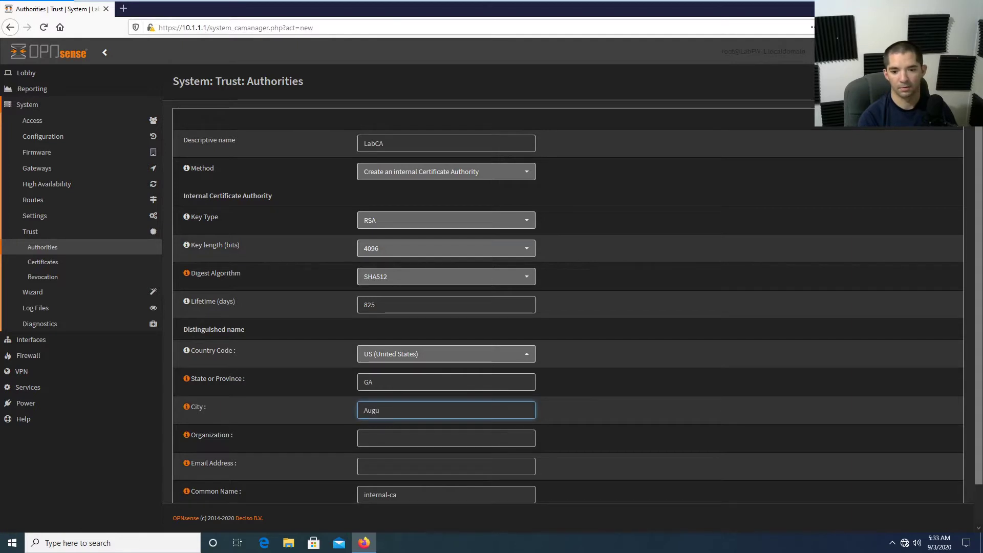
type("sta")
key("Tab")
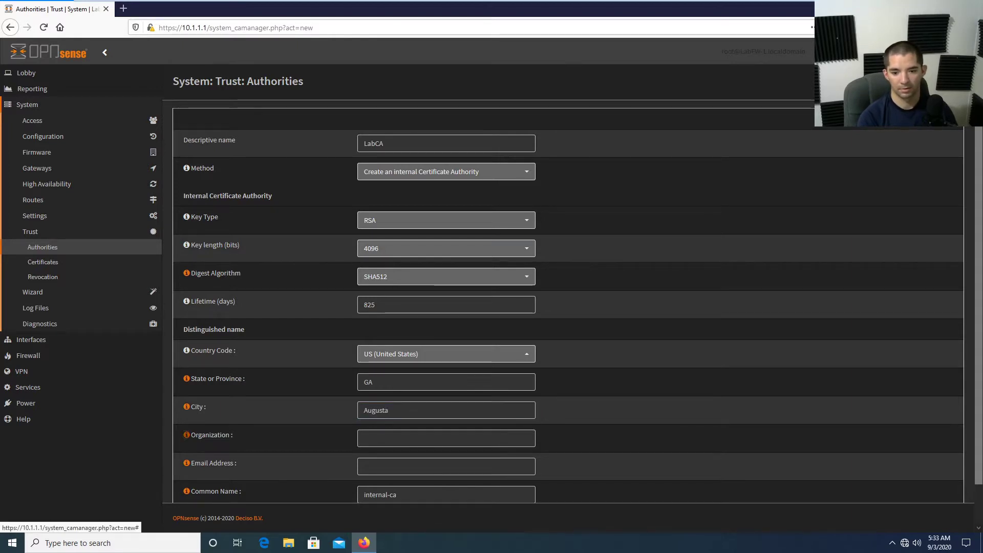
Enter organization Jowers Technology Solutions and the support e-mail address, then save the authority.
key("Tab")
type("Jowers Te")
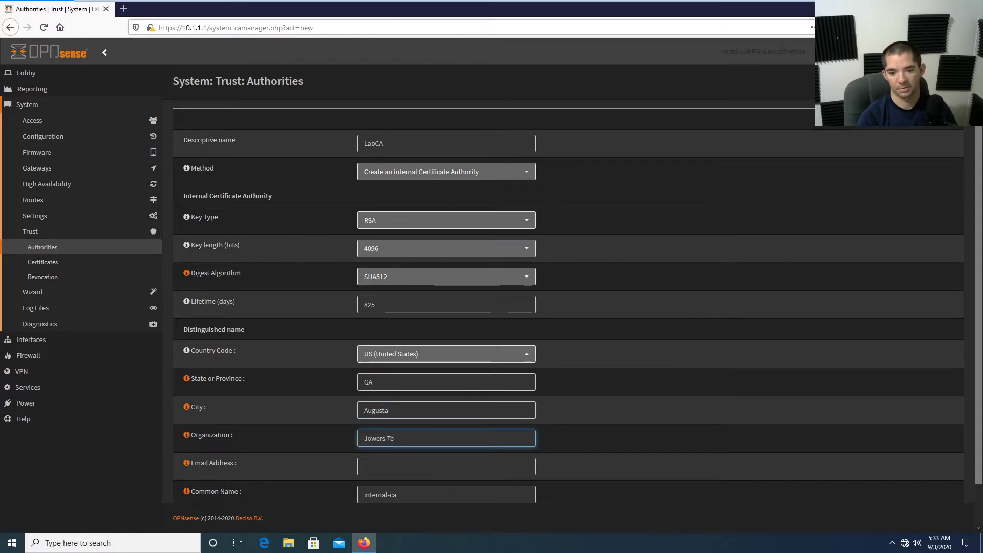
type("chnology Solu")
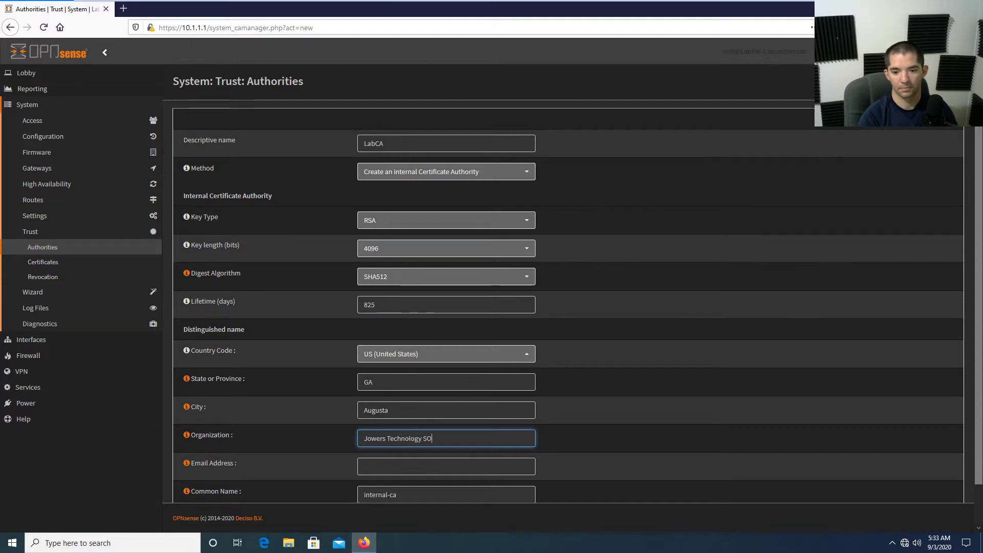
key("BackSpace")
key("BackSpace")
key("BackSpace")
type("olutions")
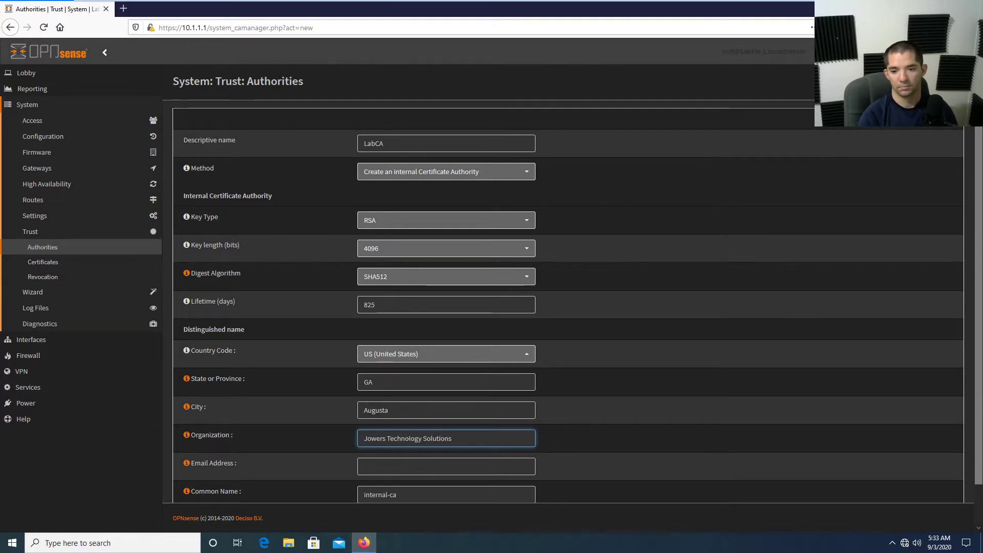
key("Tab")
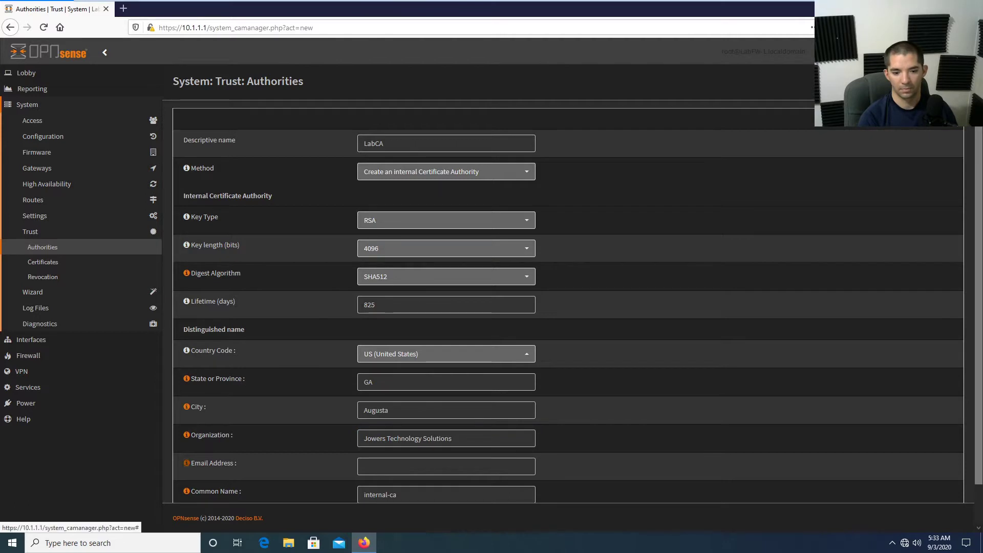
key("Tab")
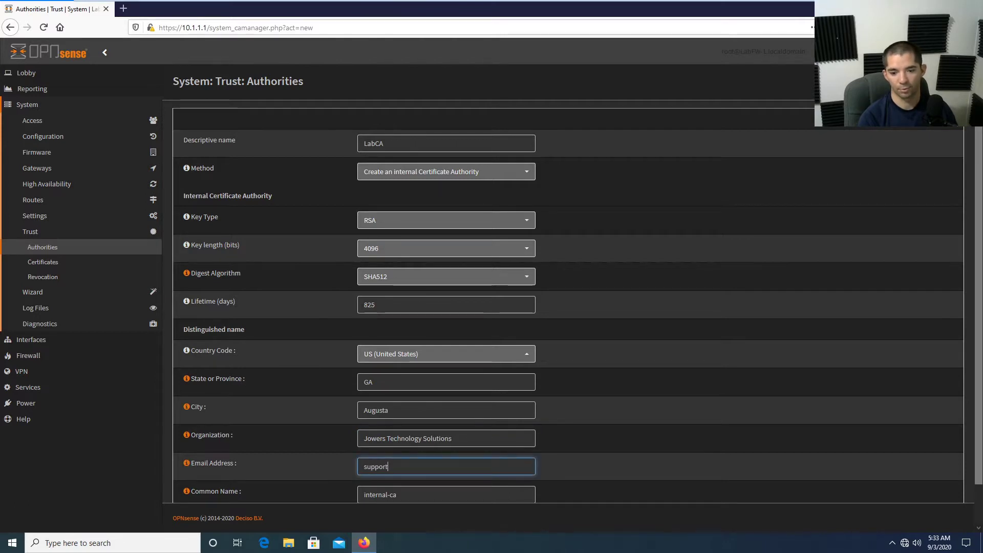
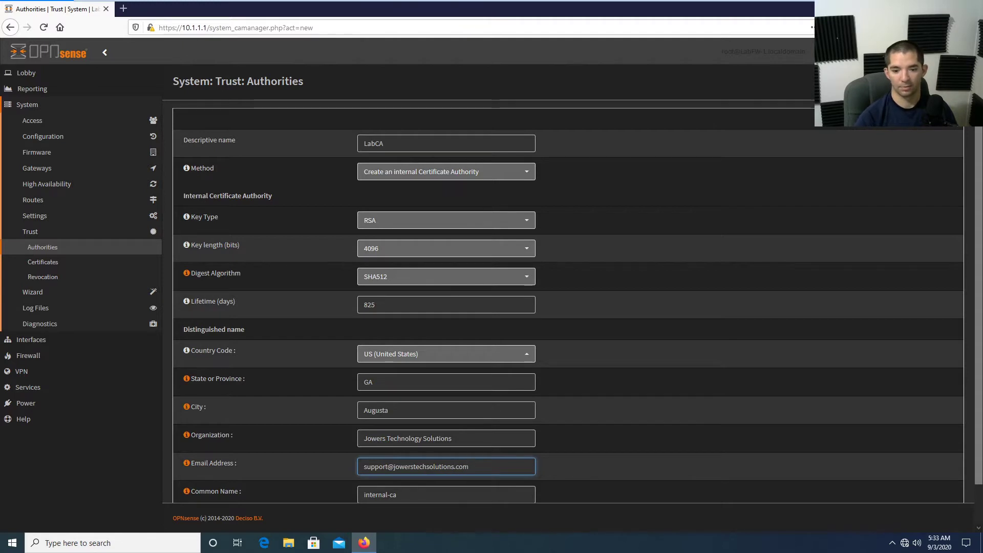
scroll(567, 453, "down", 1)
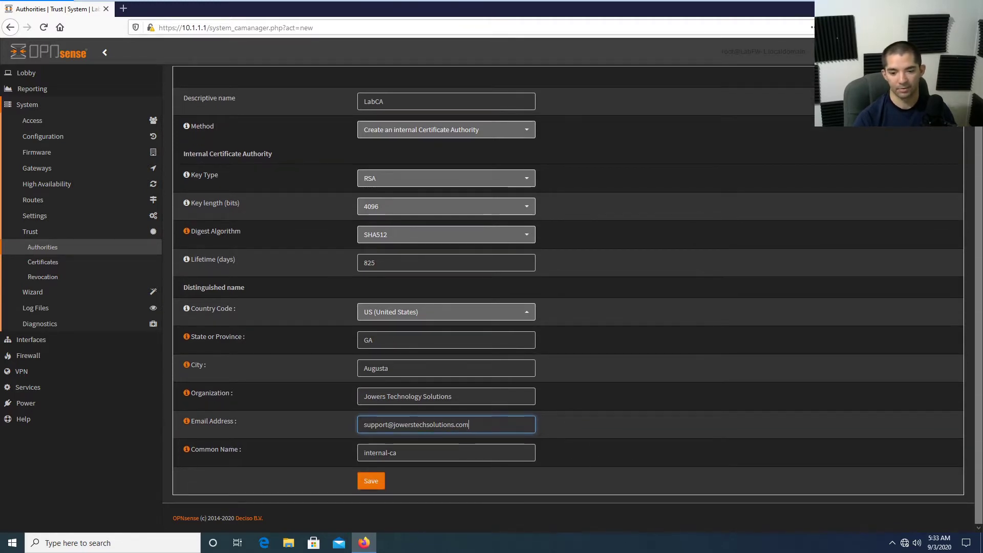
left_click(377, 486)
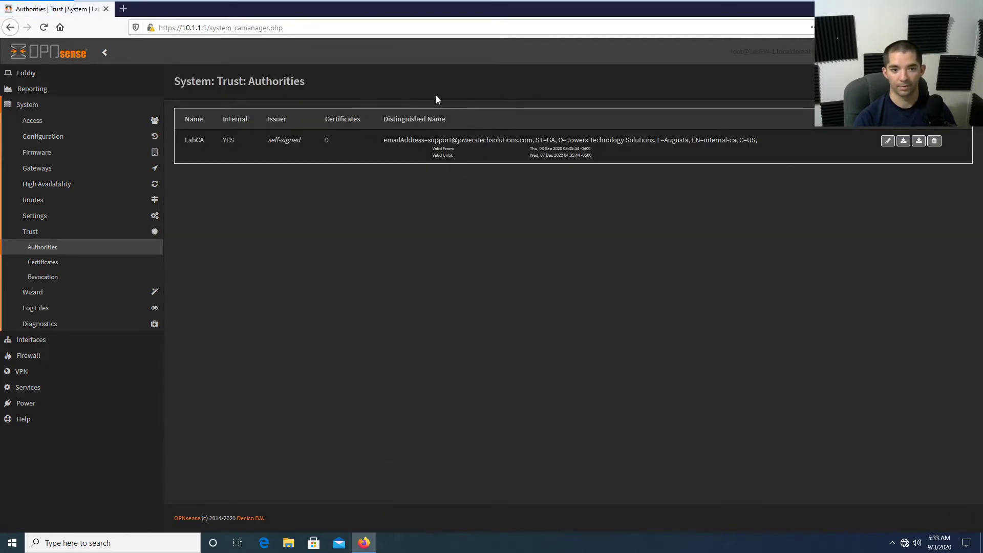
Start a new internal certificate named labca-server.
left_click(71, 270)
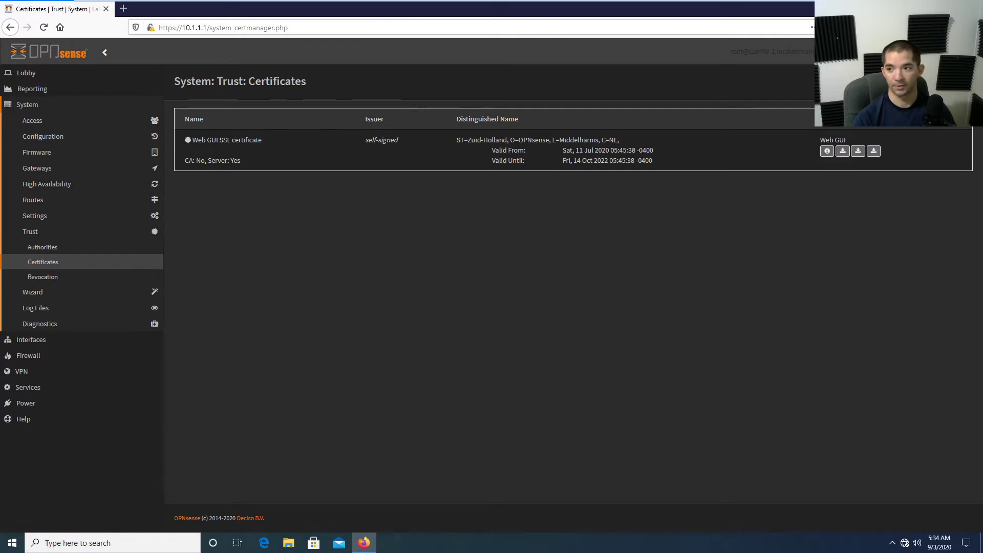
left_click(963, 119)
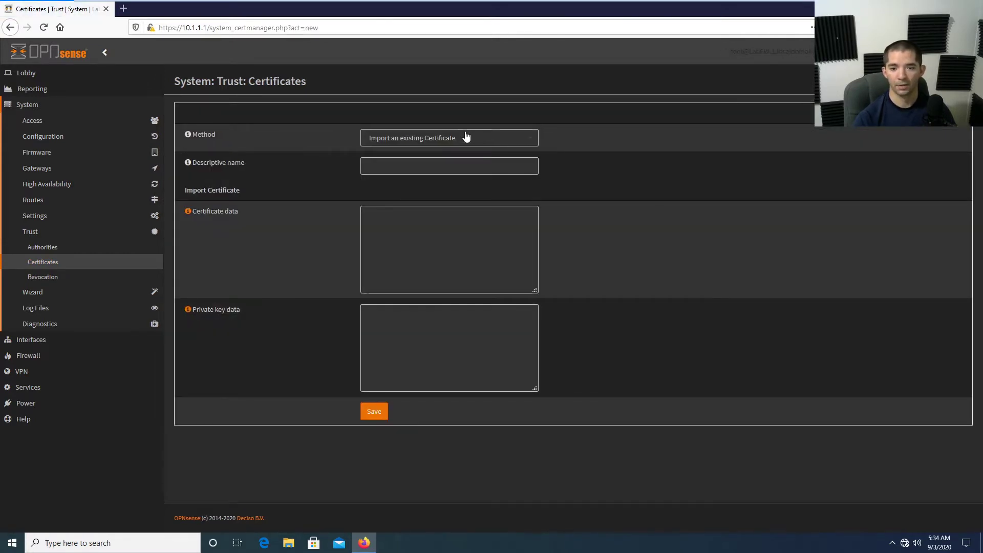
left_click(463, 137)
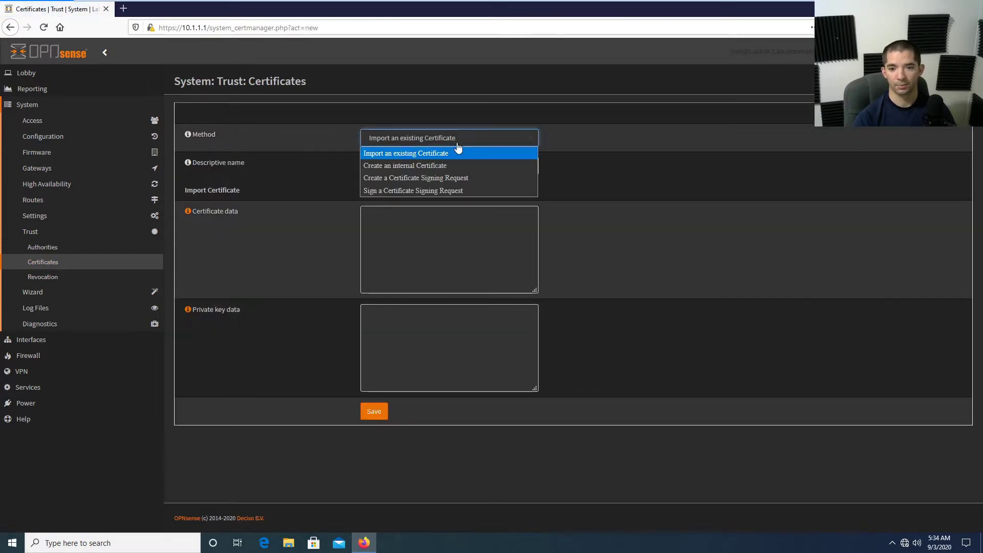
left_click(446, 166)
left_click(446, 166)
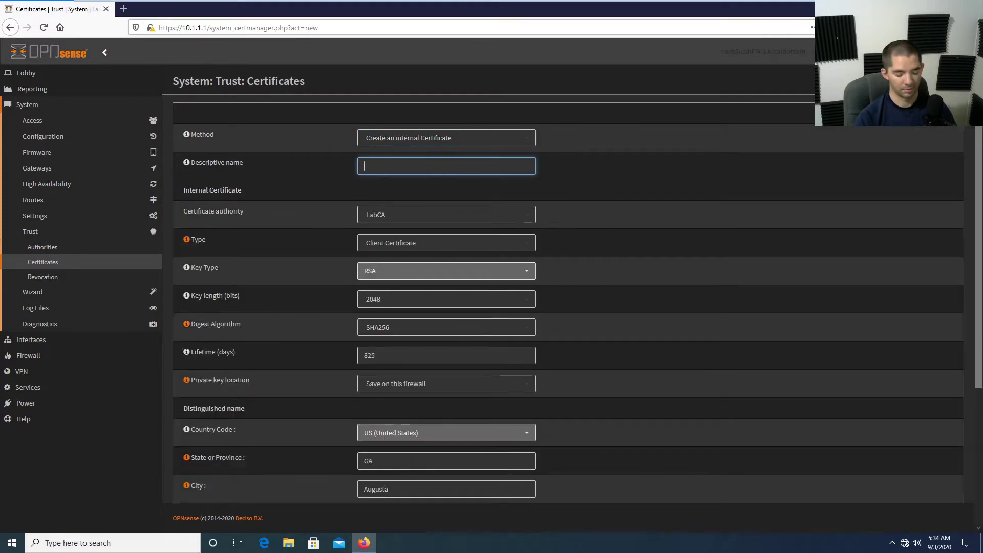
type("lab")
key("BackSpace")
key("BackSpace")
key("BackSpace")
type("lab")
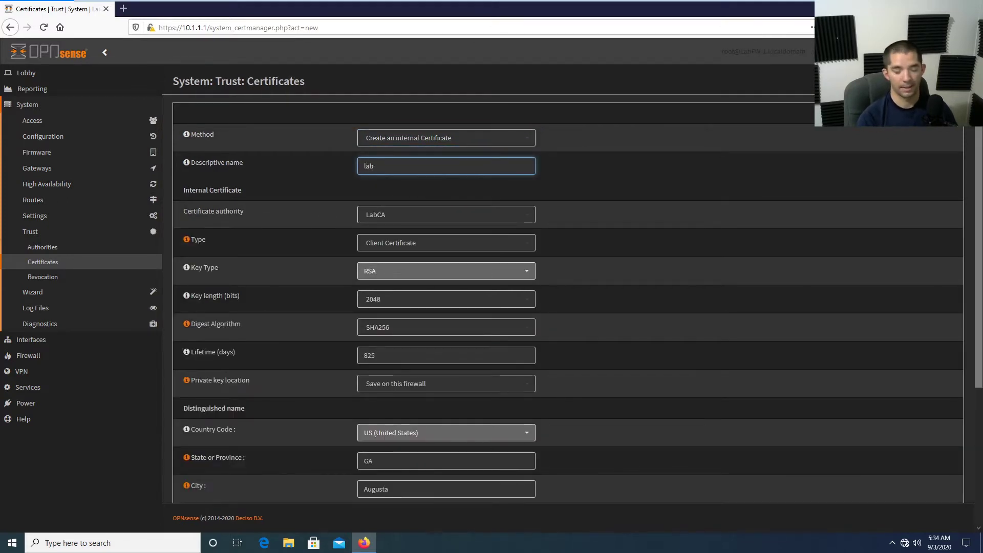
type("ca-server")
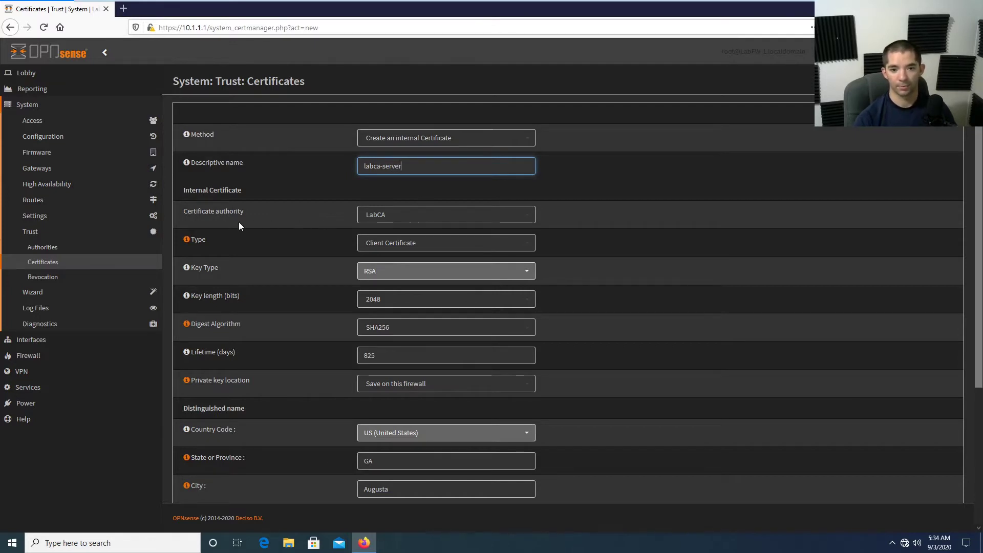
Make it a Server Certificate with a 4096-bit key and SHA512 digest.
left_click(410, 247)
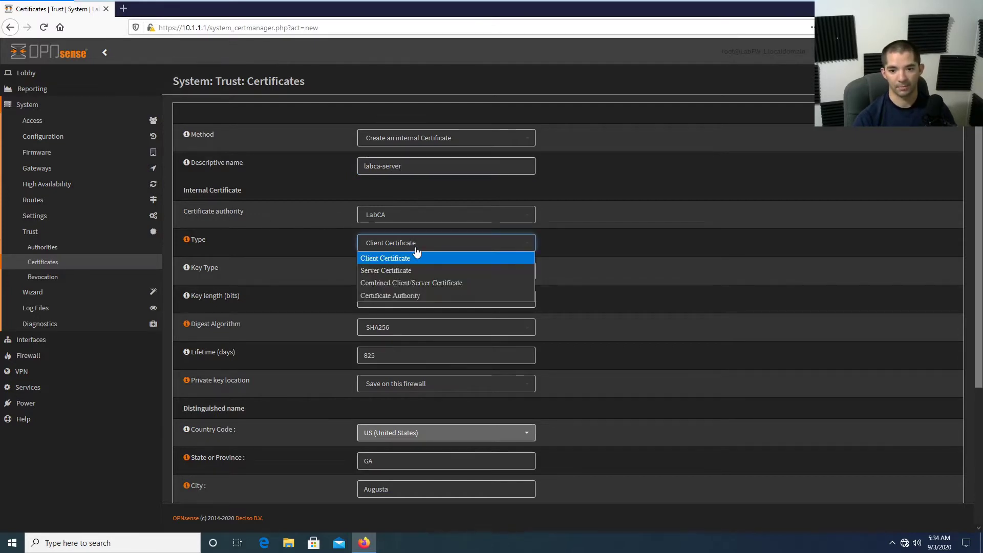
left_click(432, 270)
left_click(396, 302)
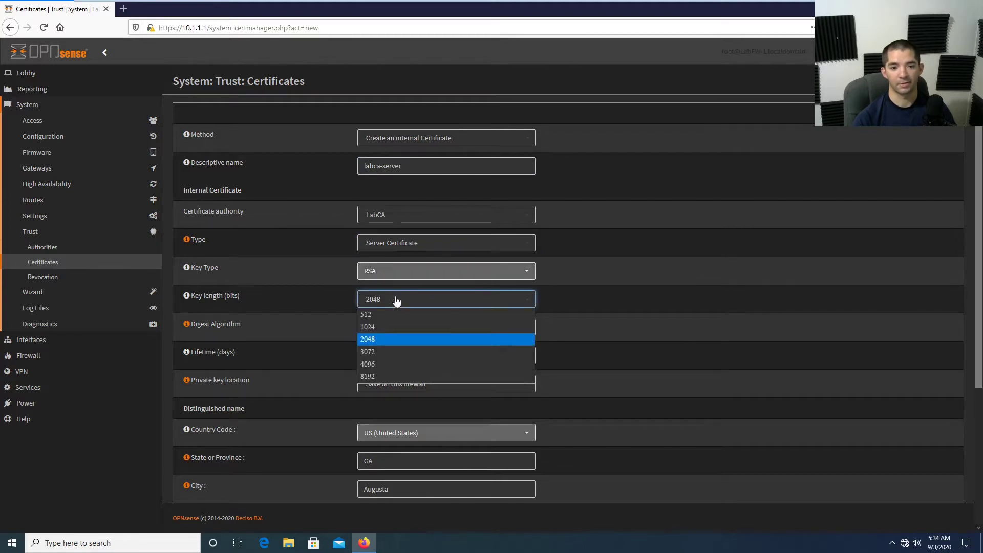
left_click(386, 365)
left_click(410, 333)
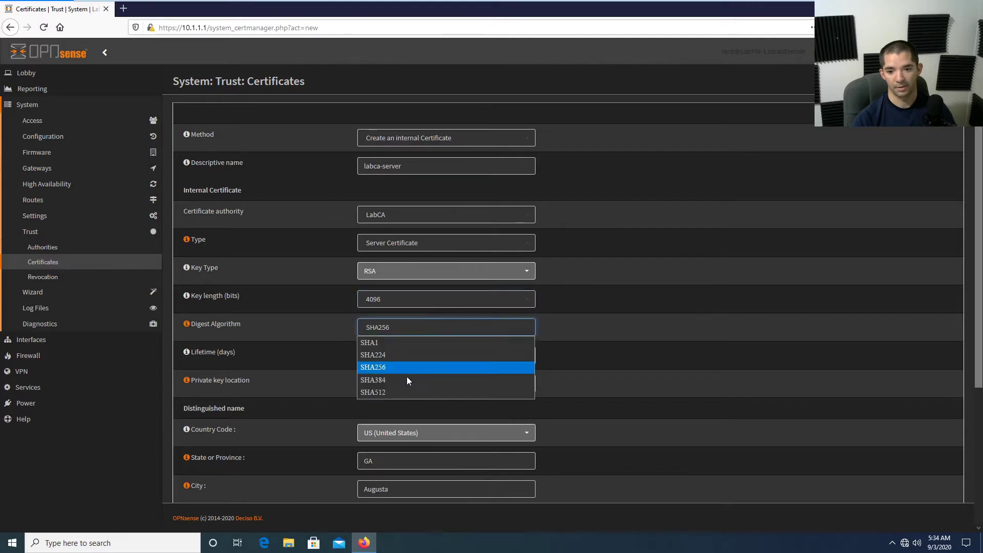
left_click(402, 391)
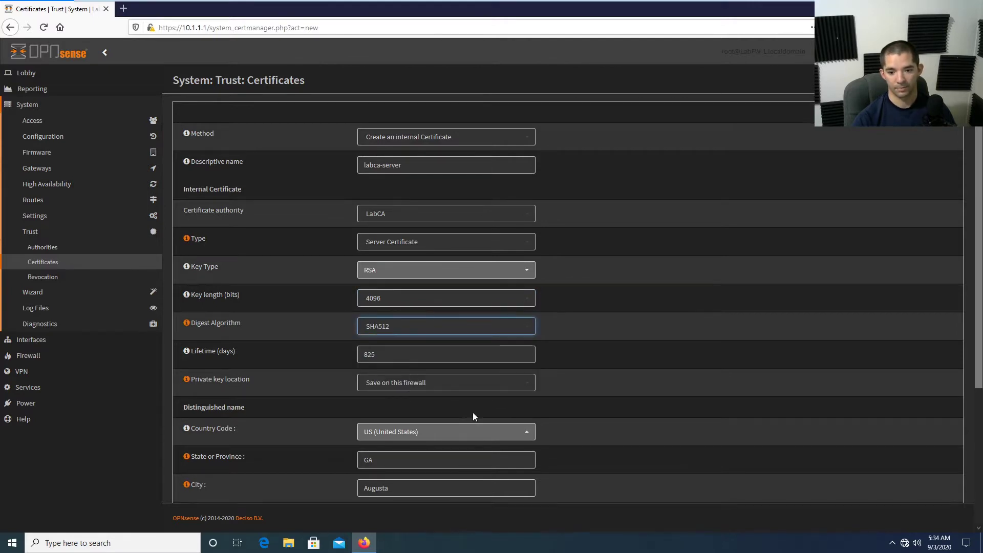
Set the common name to internal-ca and save the certificate.
scroll(472, 413, "down", 3)
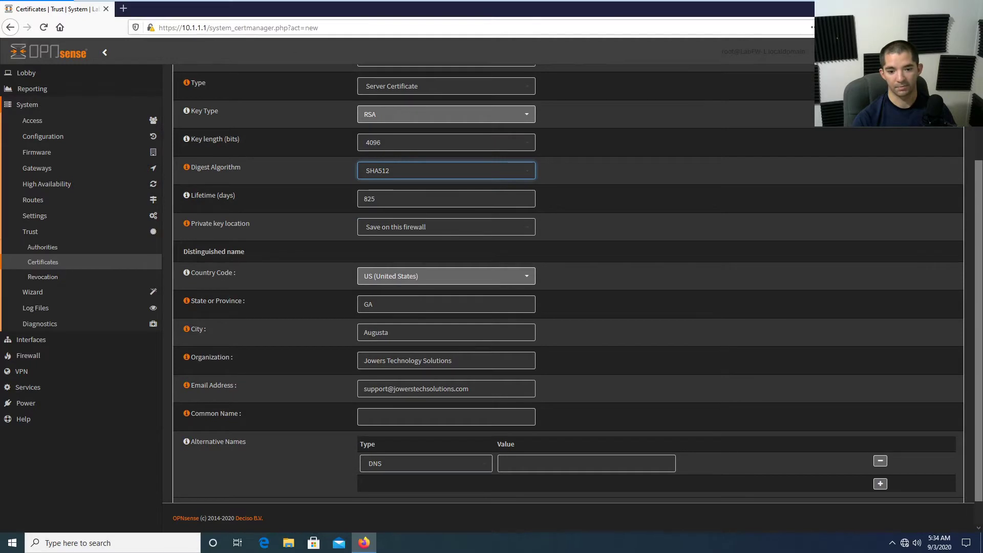
left_click(365, 416)
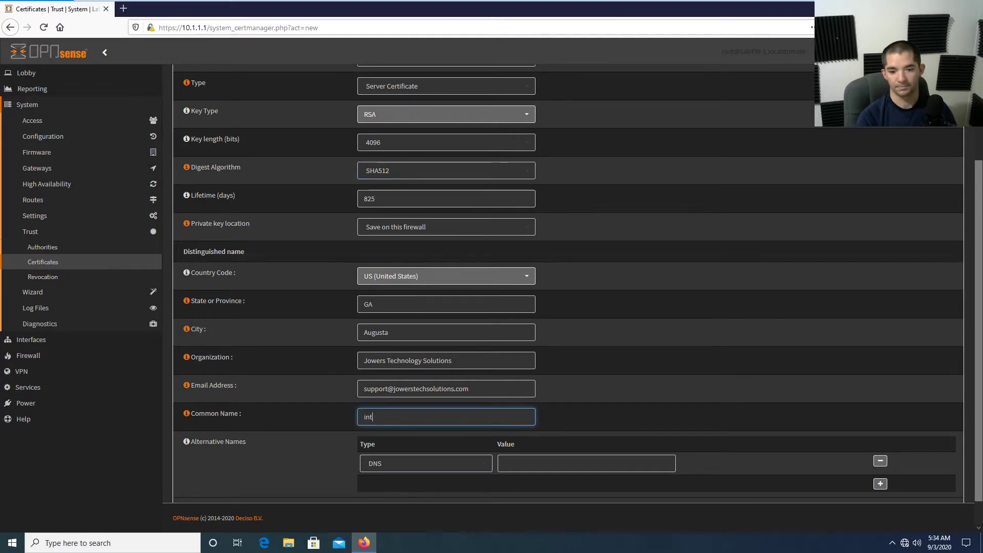
type("intert")
key("BackSpace")
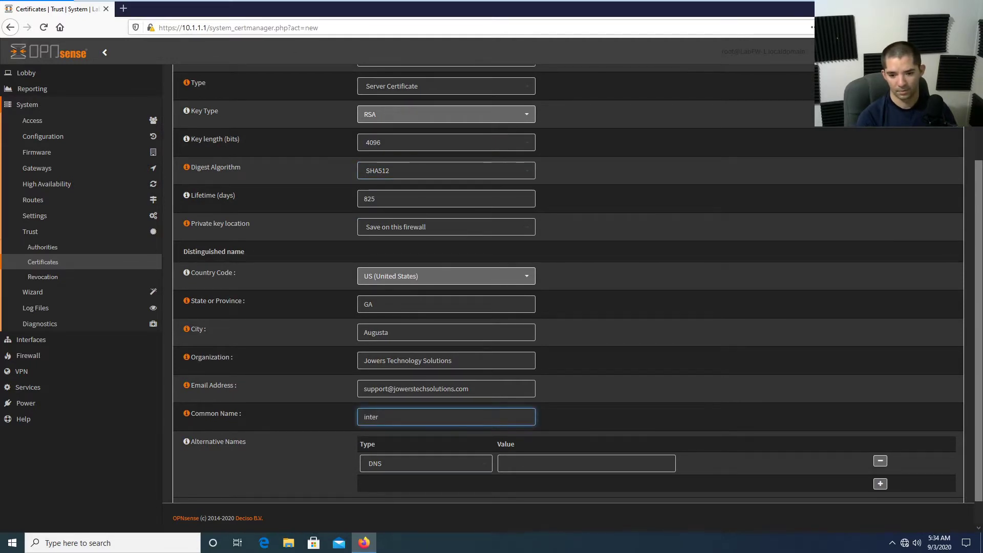
type("nal-c")
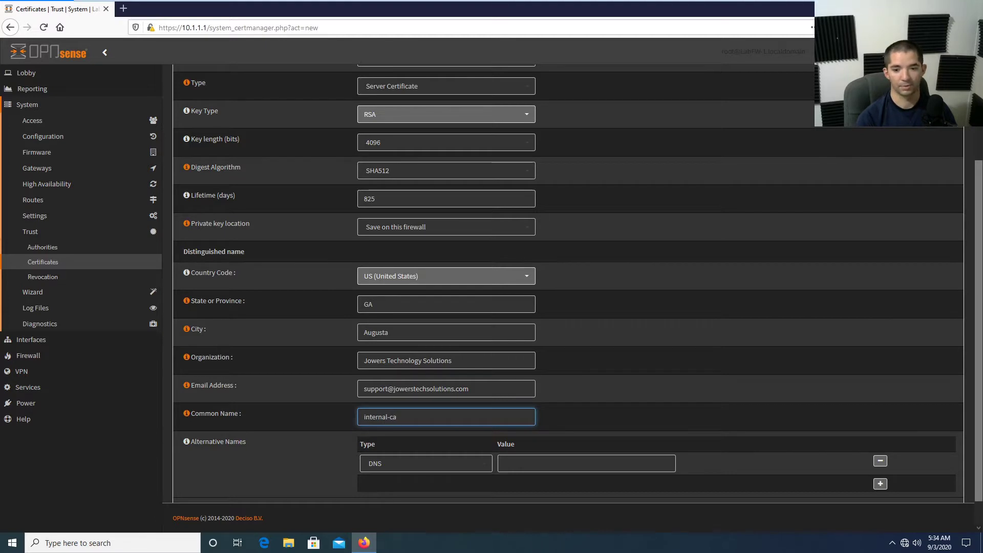
type("a")
scroll(621, 389, "down", 1)
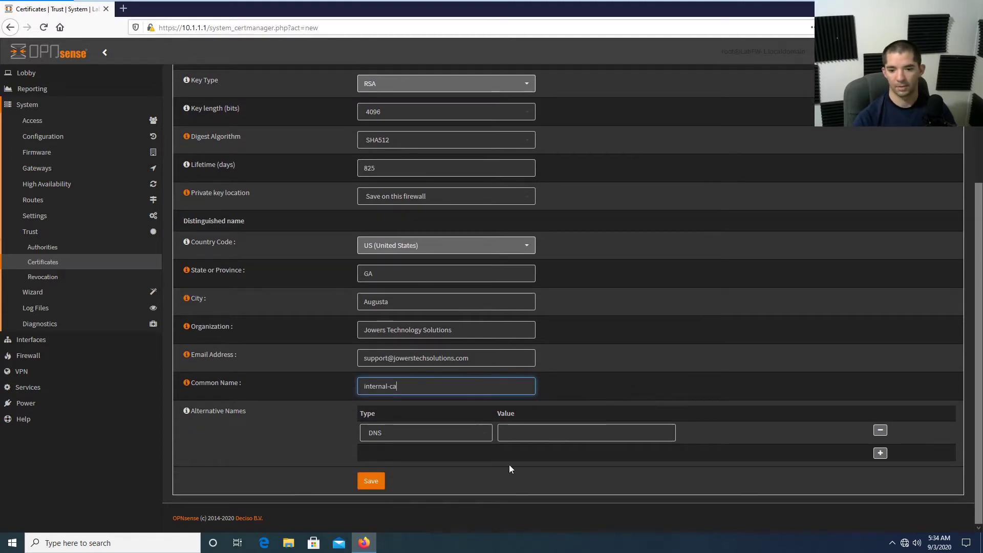
left_click(372, 481)
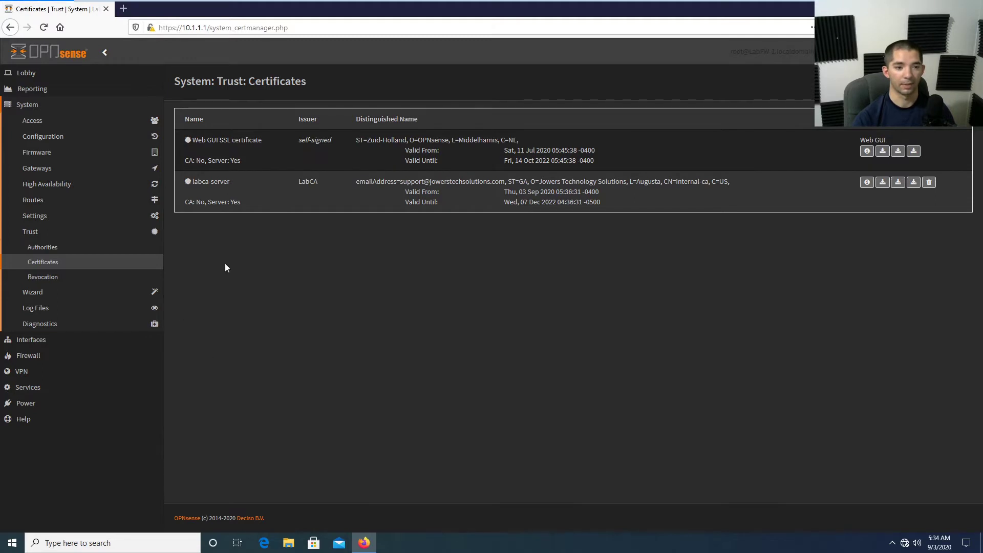
Look over the existing admin account in the Access users list.
left_click(41, 122)
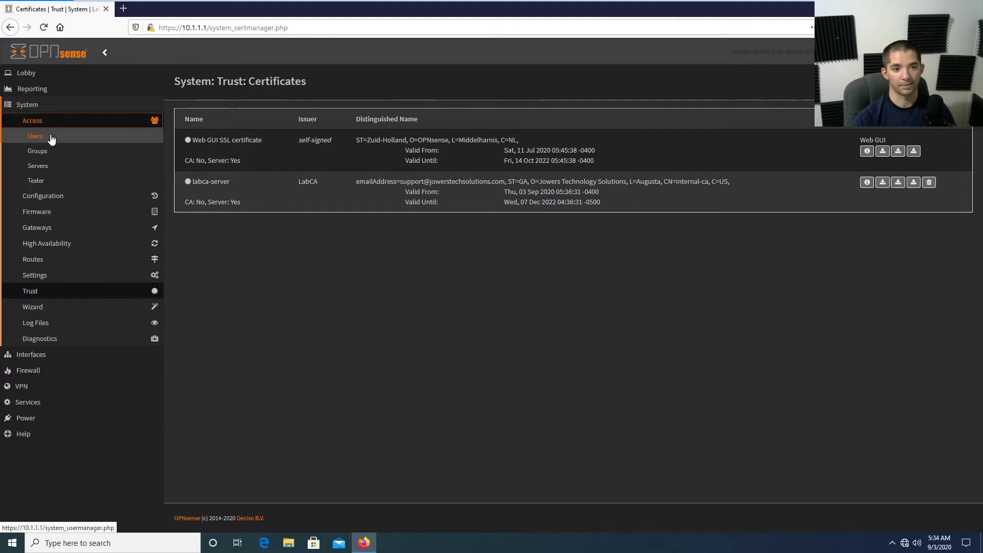
left_click(49, 136)
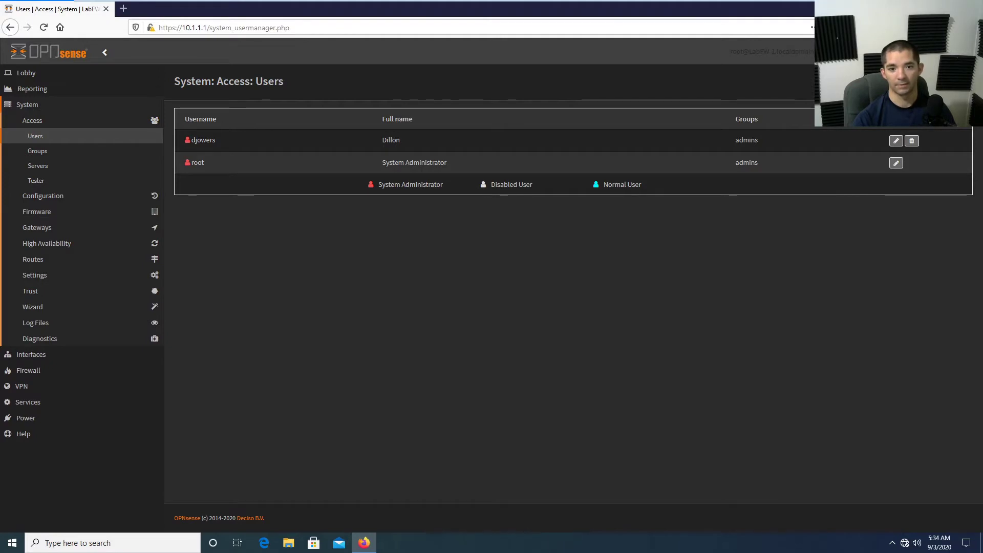
left_click(896, 142)
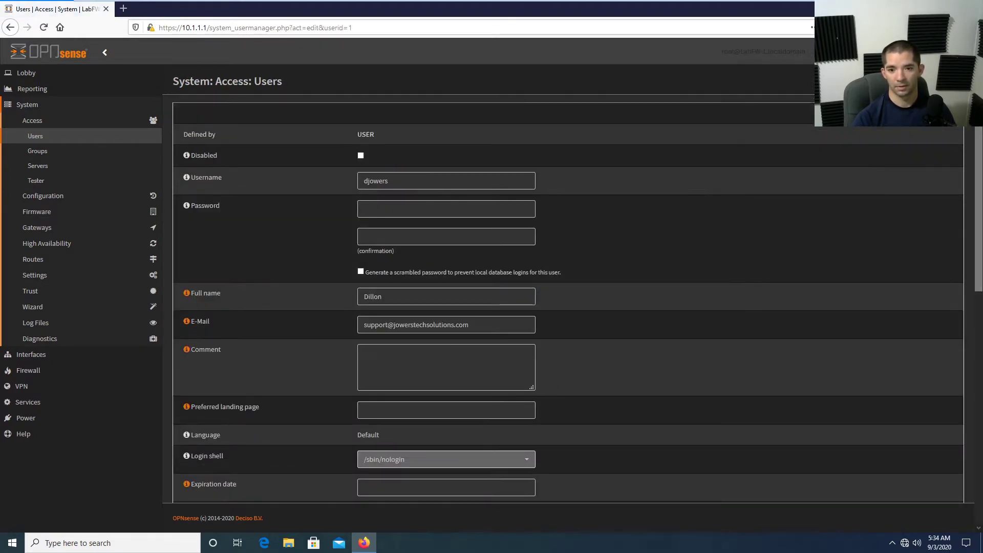
left_click(51, 136)
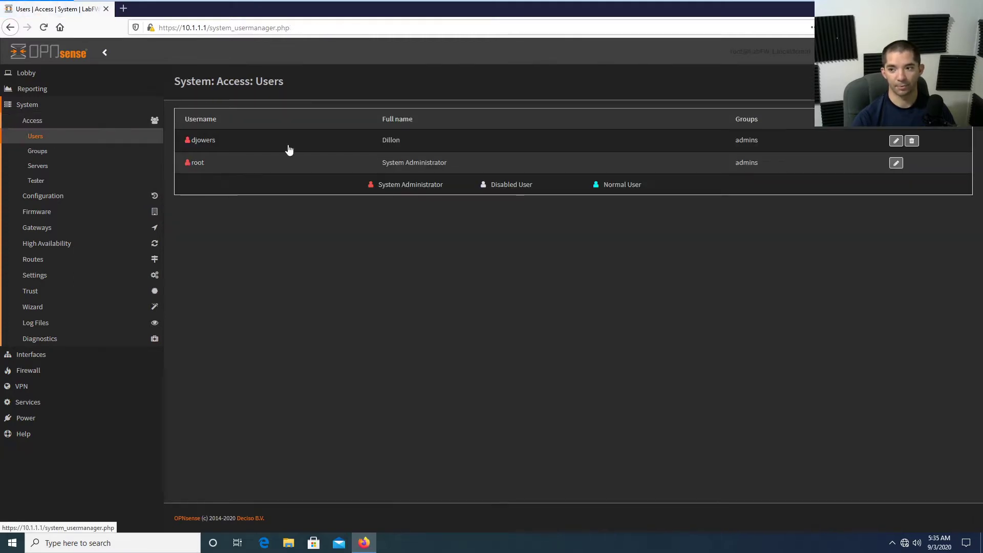
Add a new user named testuser and enter and confirm its password.
left_click(897, 119)
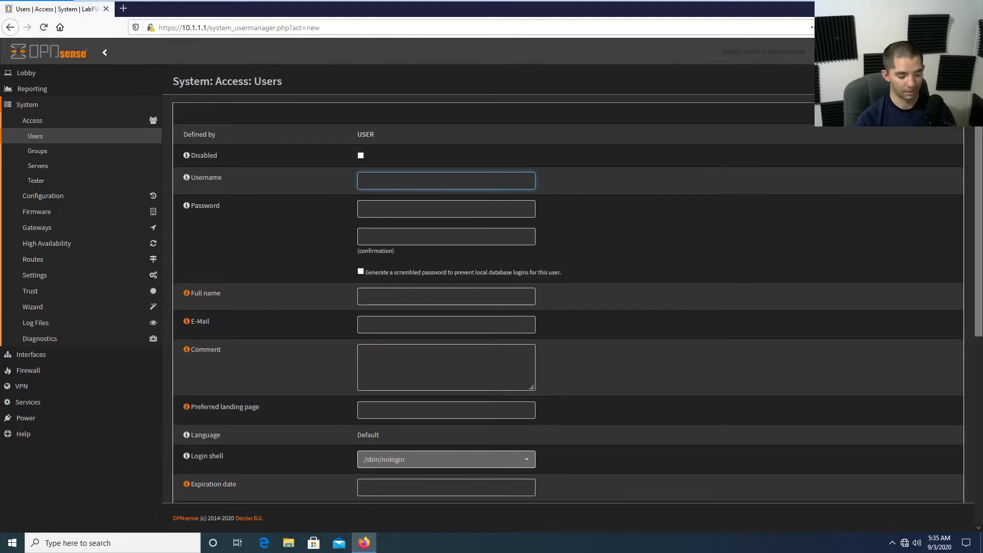
type("testuser")
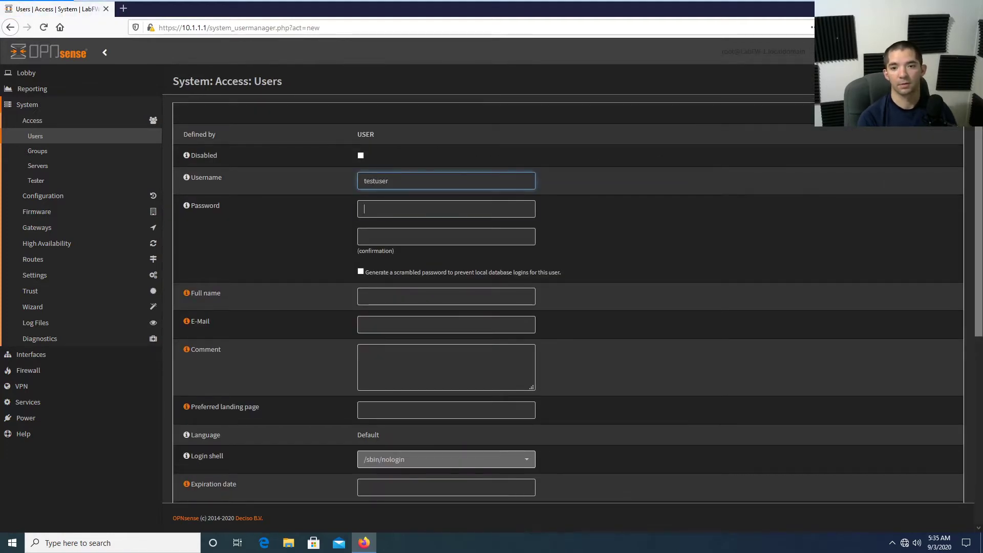
key("Tab")
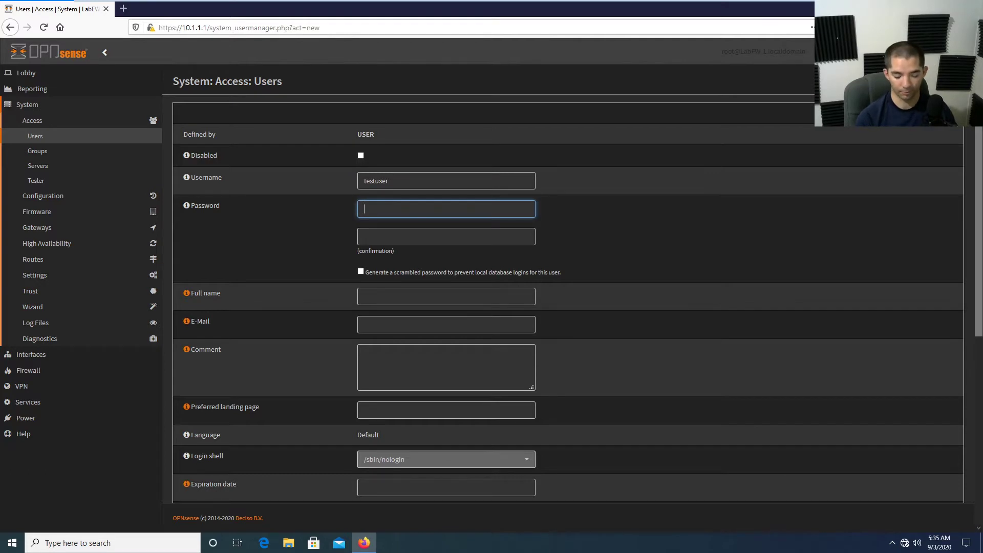
type("passw")
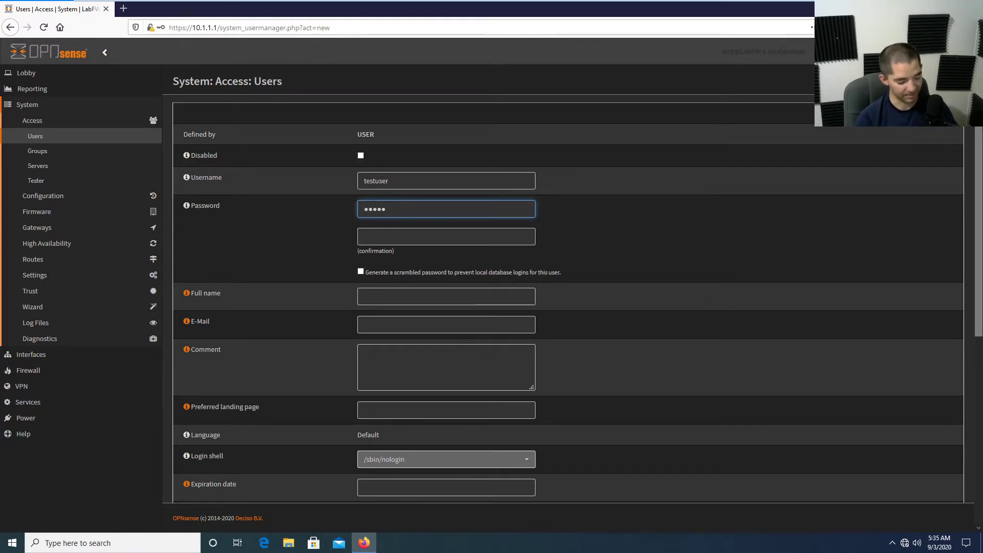
key("Tab")
type("pas")
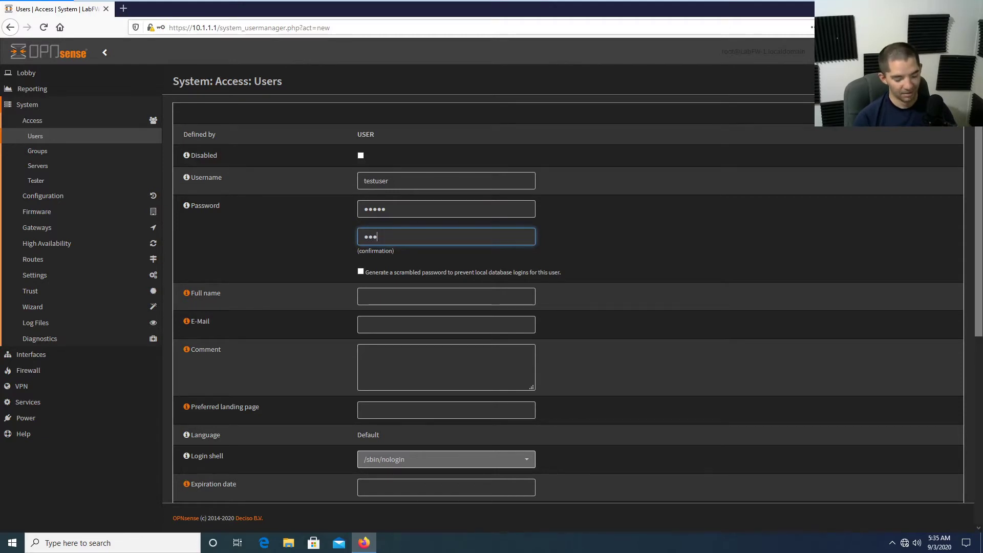
type("sw")
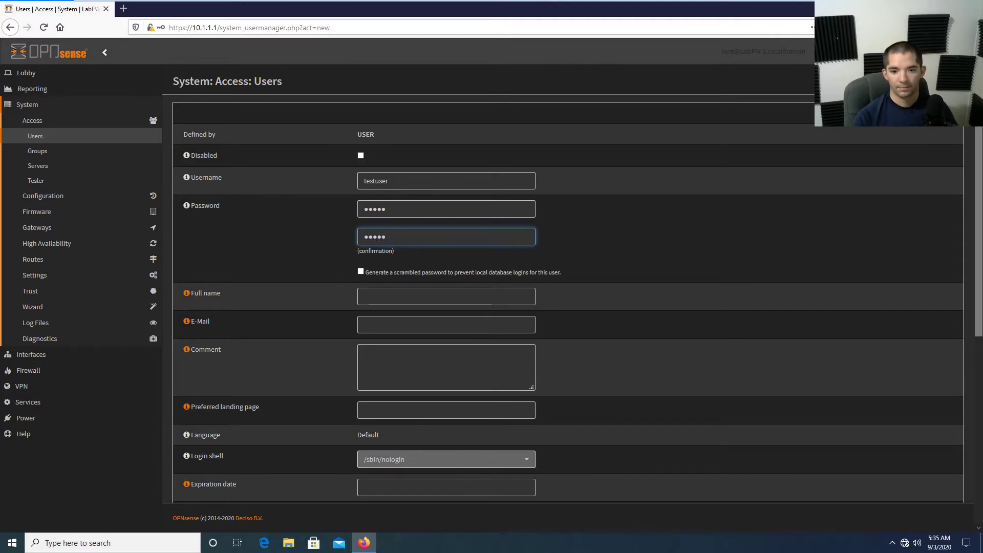
Set the full name to Test User and add the user to admins.
left_click(425, 298)
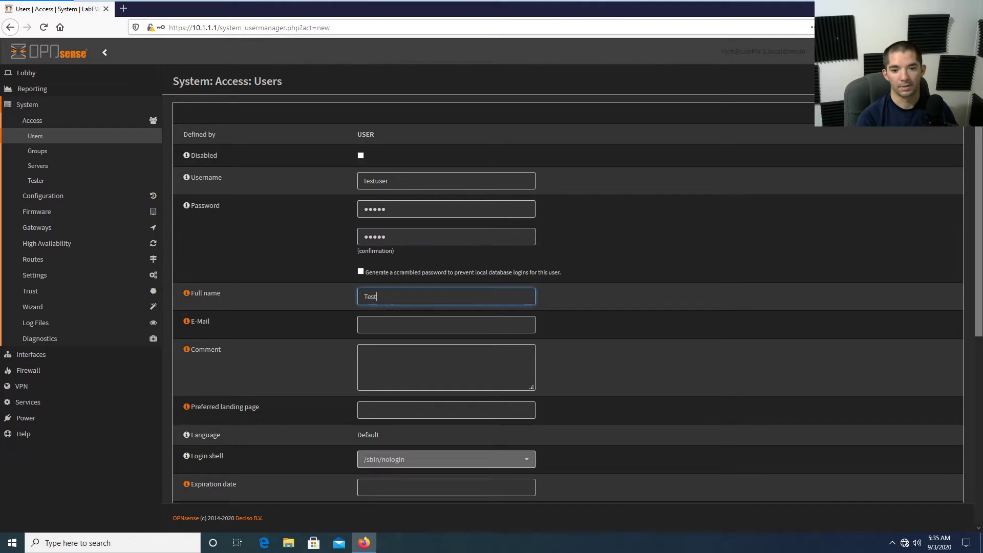
type("Test Use")
key("Tab")
key("Tab")
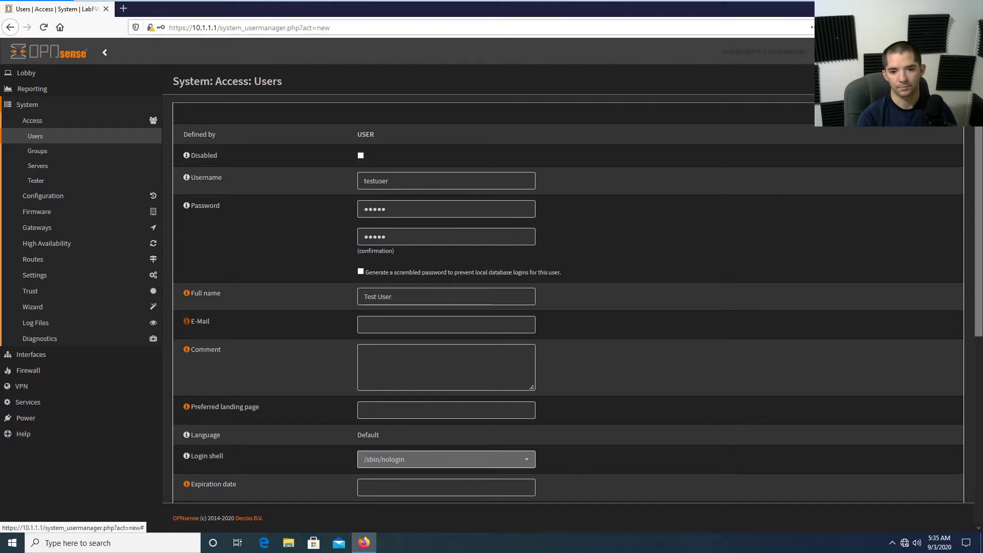
left_click(605, 384)
scroll(602, 382, "down", 3)
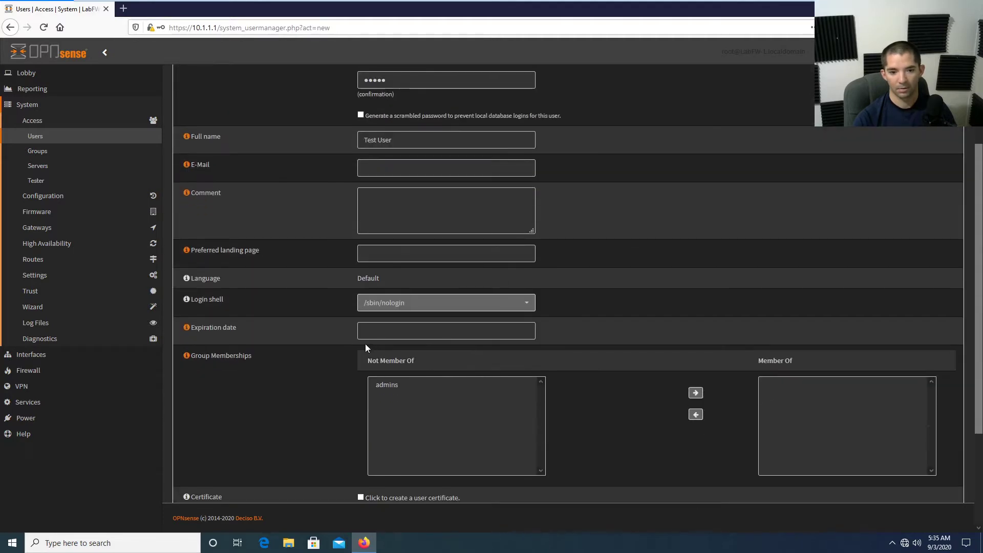
left_click(405, 385)
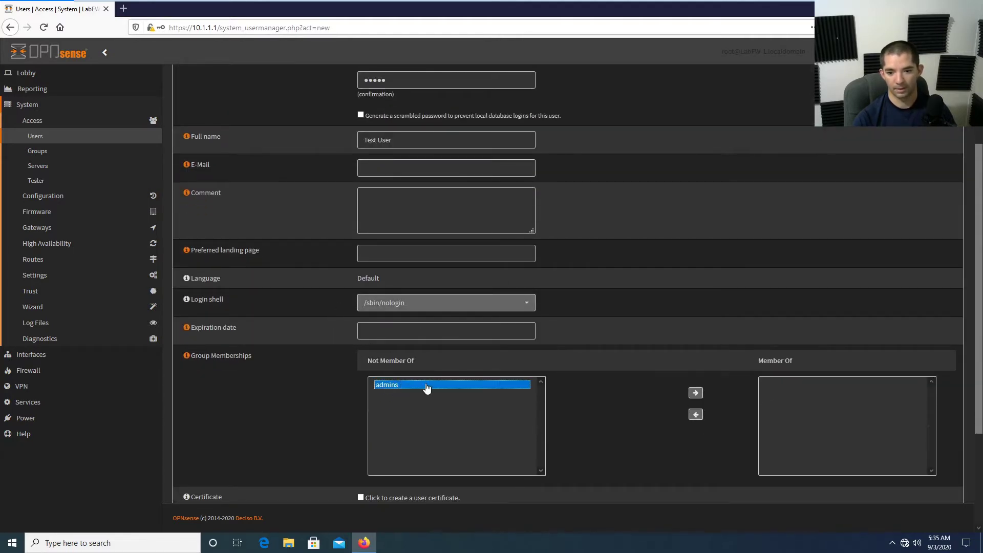
left_click(700, 395)
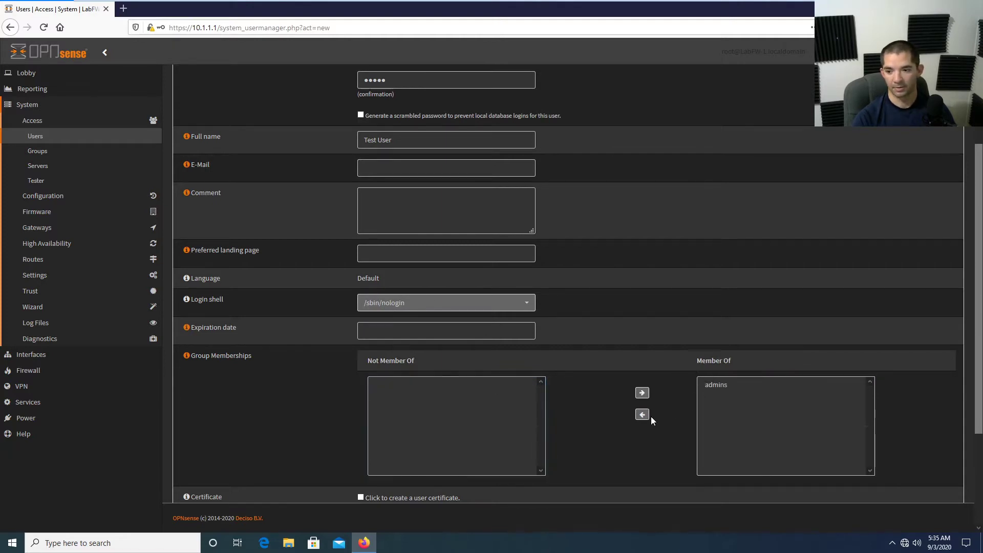
Set the account expiration date to 01/31/2021.
left_click(364, 330)
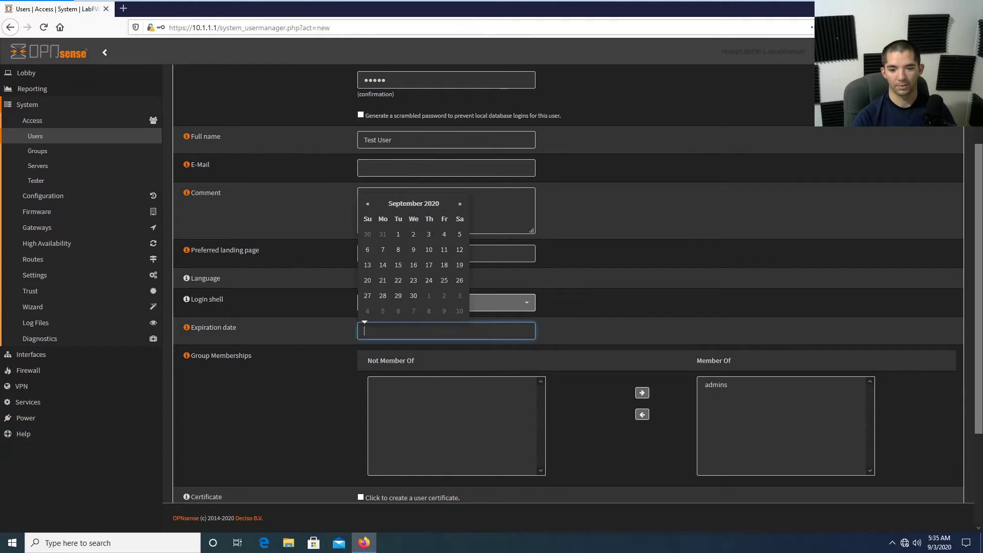
left_click(460, 204)
left_click(460, 205)
left_click(460, 204)
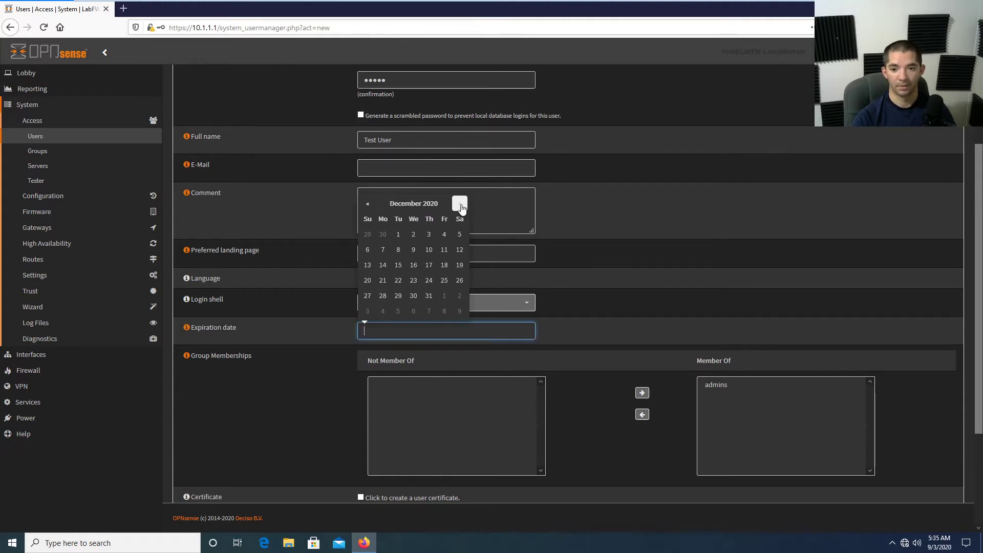
left_click(460, 204)
left_click(368, 311)
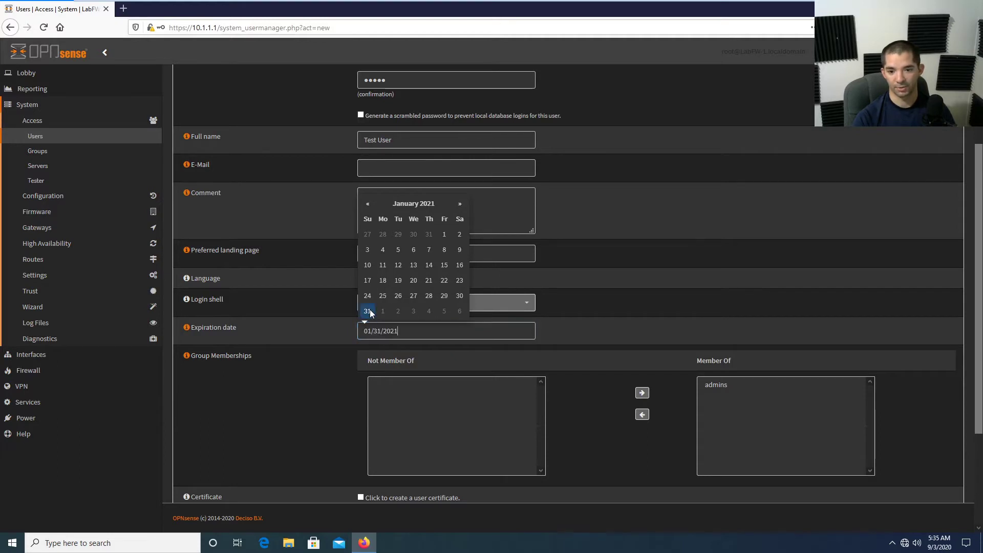
left_click(594, 332)
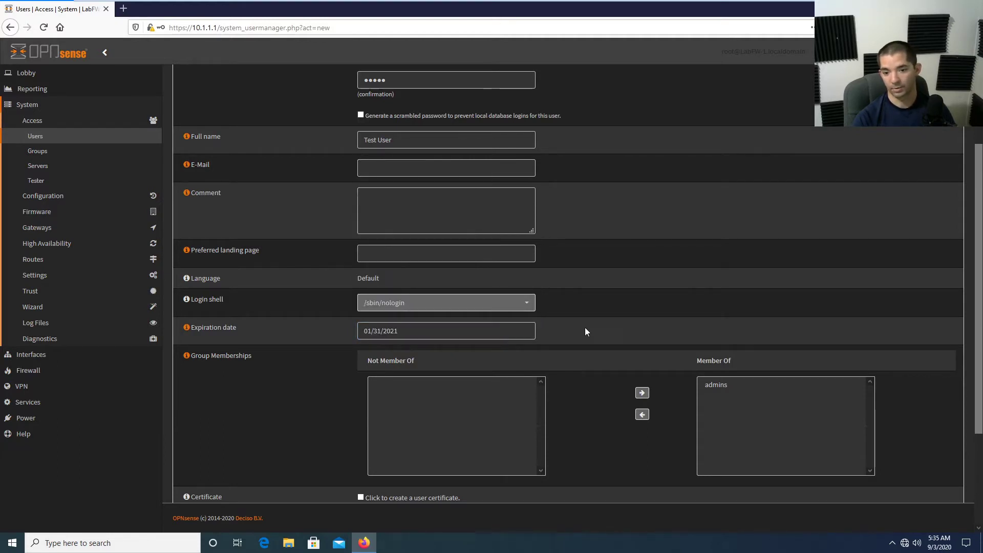
scroll(579, 339, "down", 3)
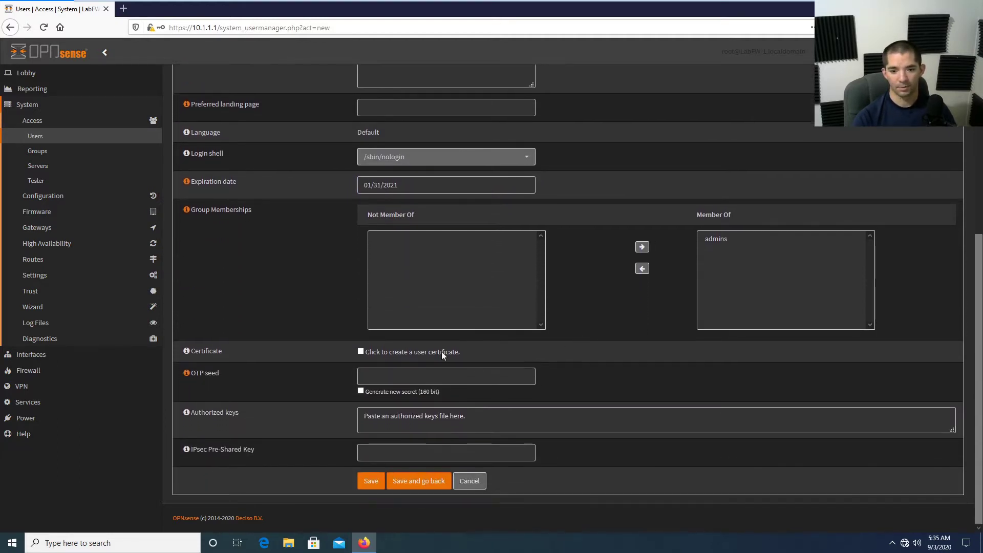
Save testuser requesting a user certificate, created internally as a Client Certificate.
left_click(363, 353)
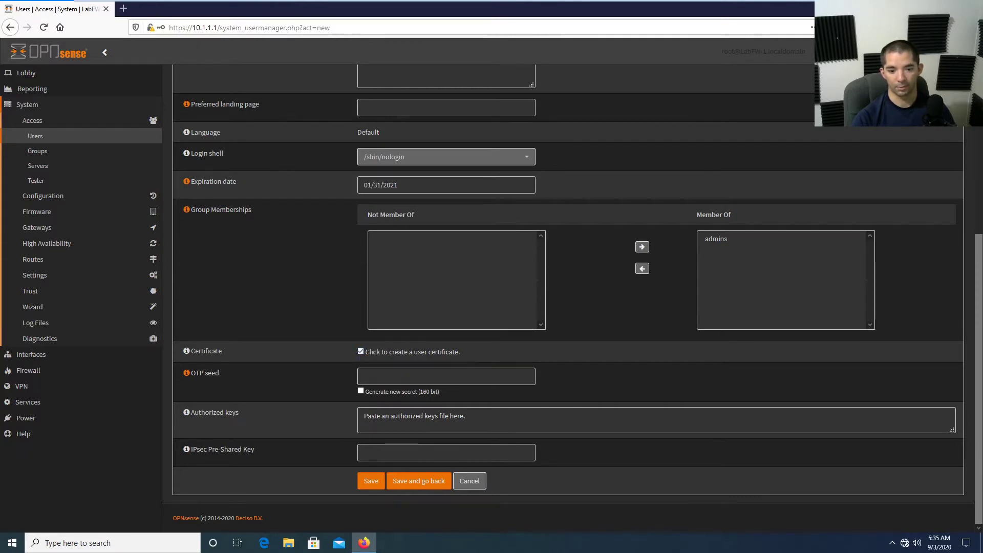
left_click(371, 484)
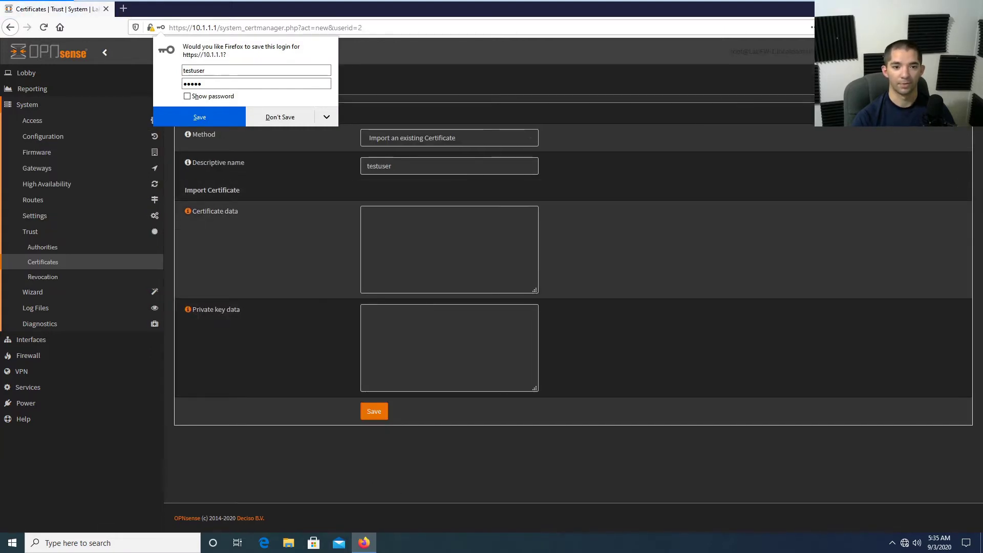
left_click(461, 144)
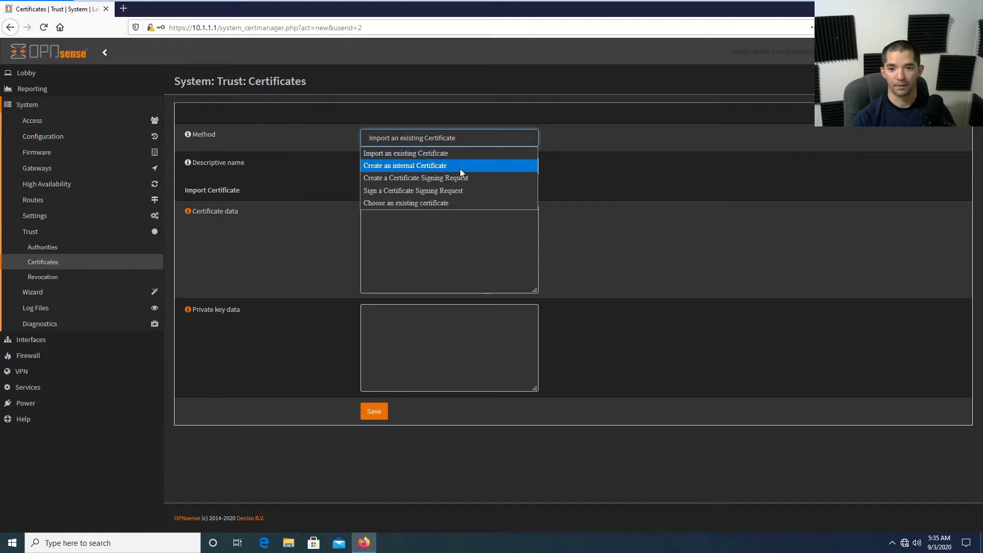
left_click(460, 167)
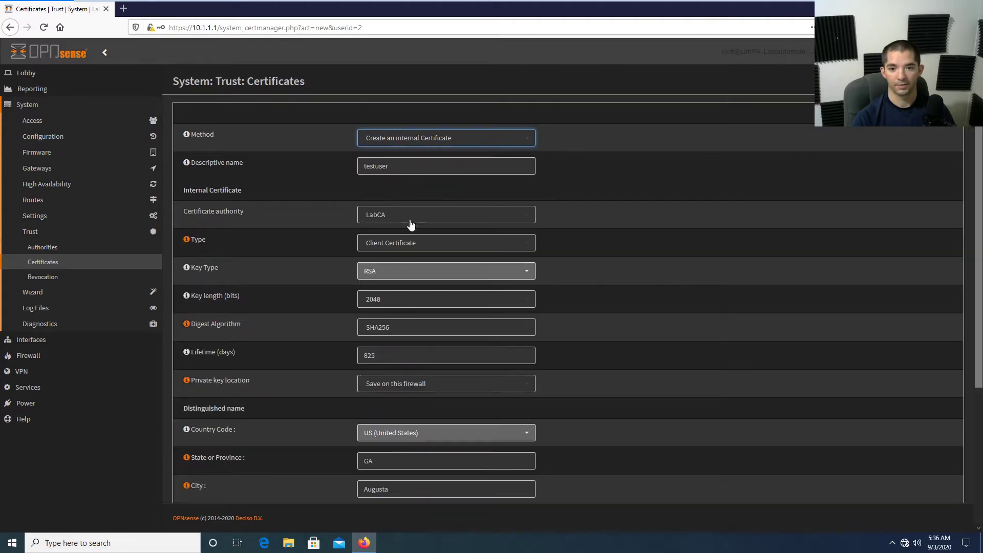
left_click(404, 244)
left_click(404, 254)
Give the client certificate a 4096-bit key and SHA512 digest, and save it.
left_click(408, 294)
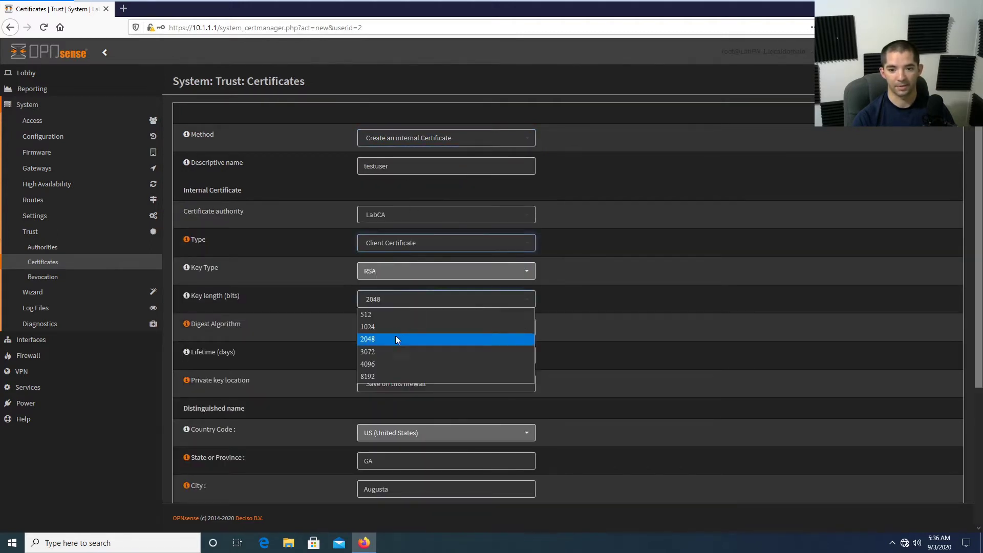
left_click(386, 363)
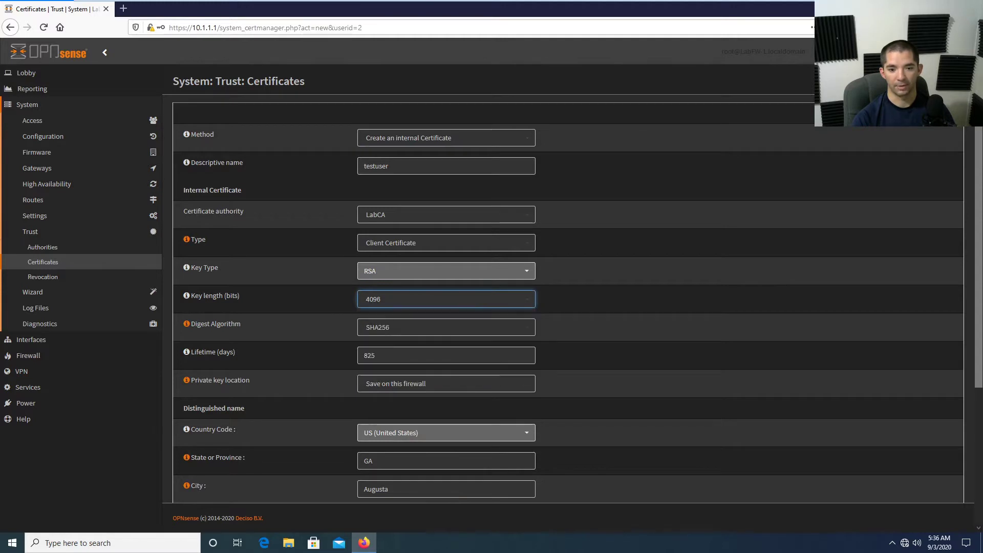
left_click(396, 331)
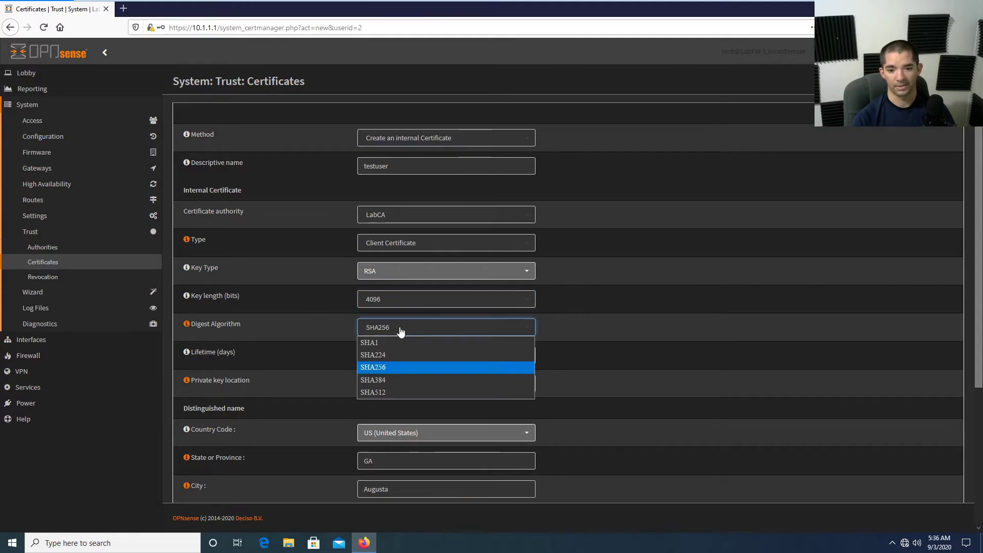
left_click(390, 392)
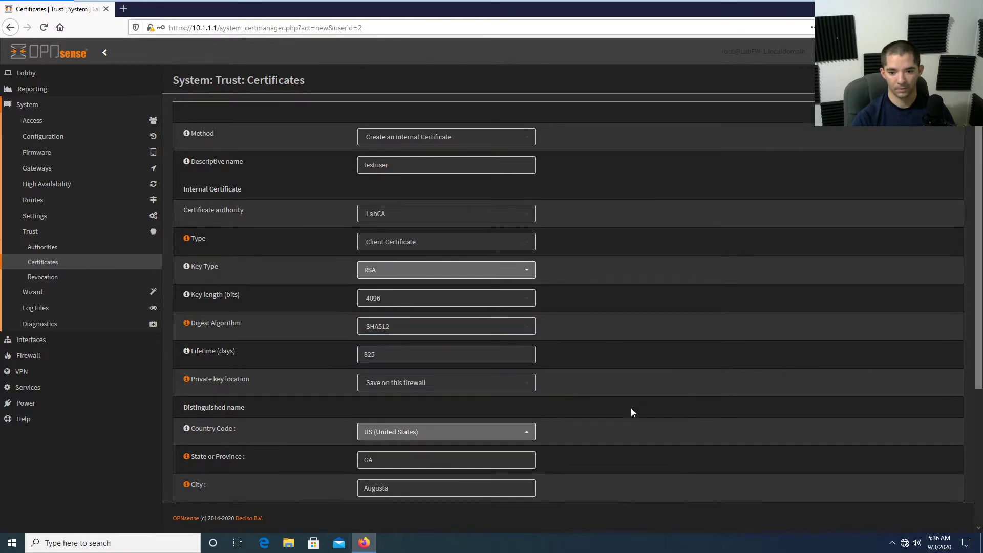
scroll(631, 409, "down", 3)
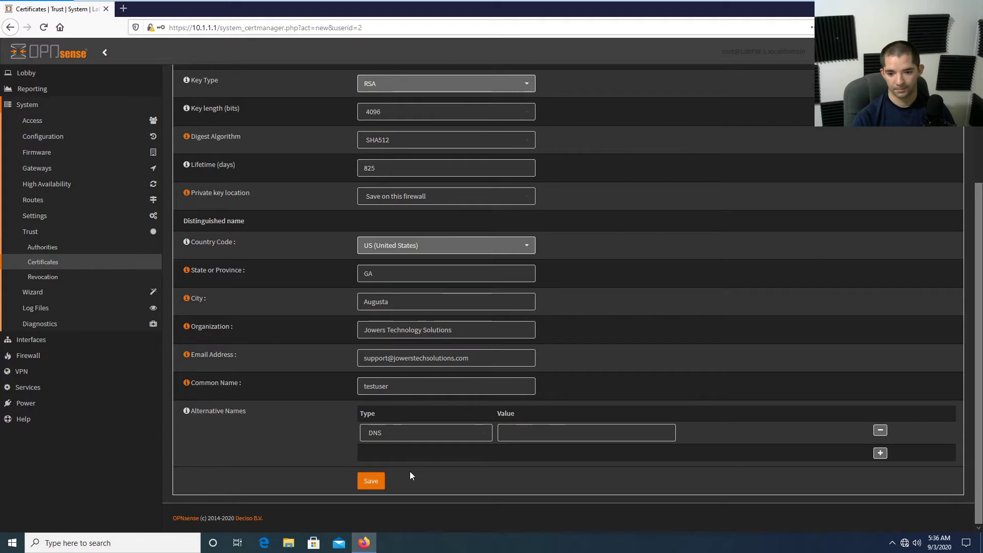
left_click(372, 483)
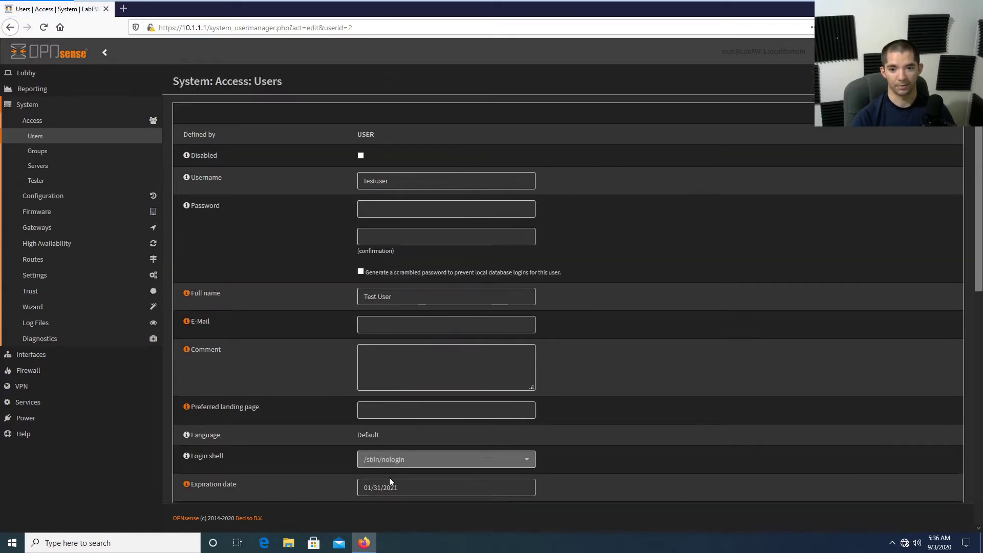
Save the testuser account with its LabCA-signed testuser certificate attached.
scroll(518, 421, "down", 7)
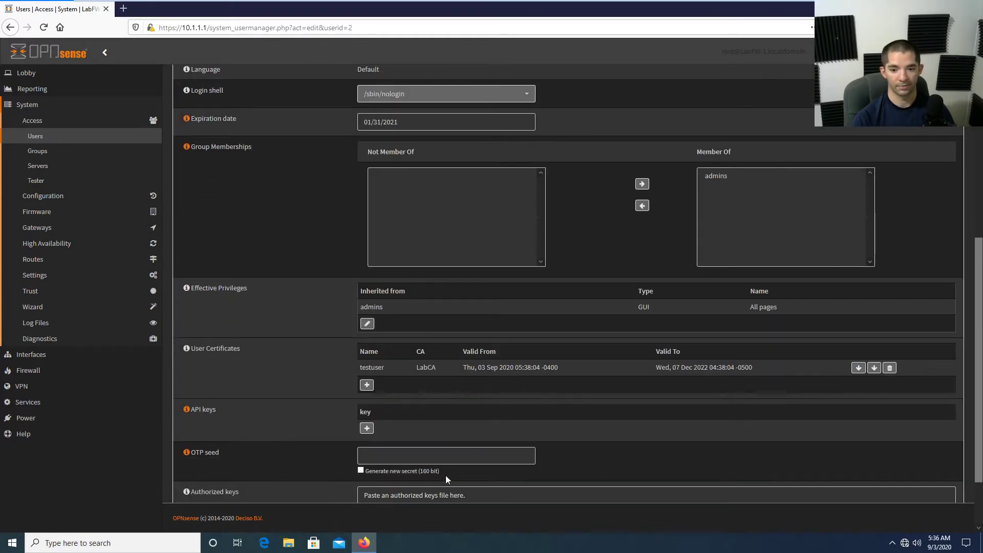
scroll(486, 426, "down", 2)
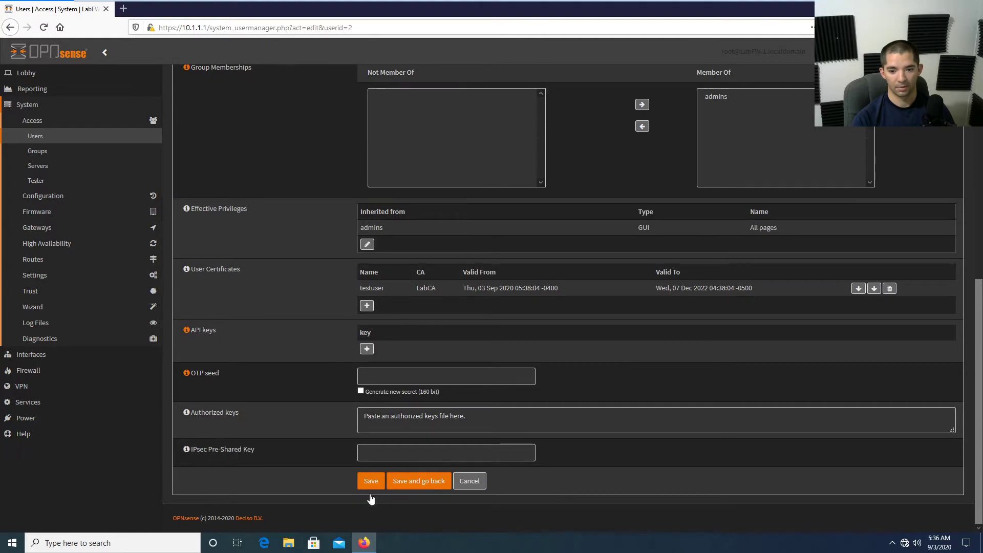
left_click(371, 481)
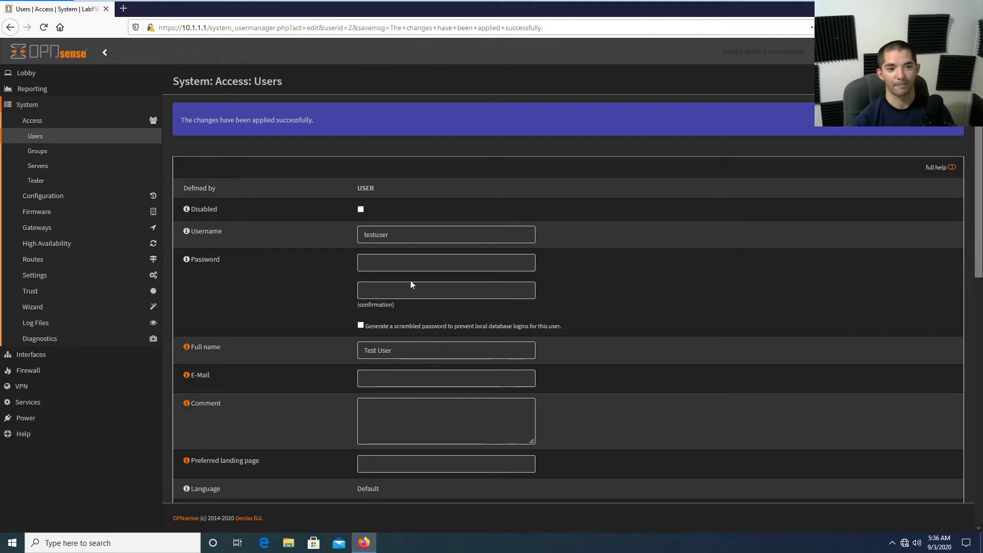
Delete the old LabOpenVPNServer and start the OpenVPN server wizard with Local User Access.
left_click(51, 385)
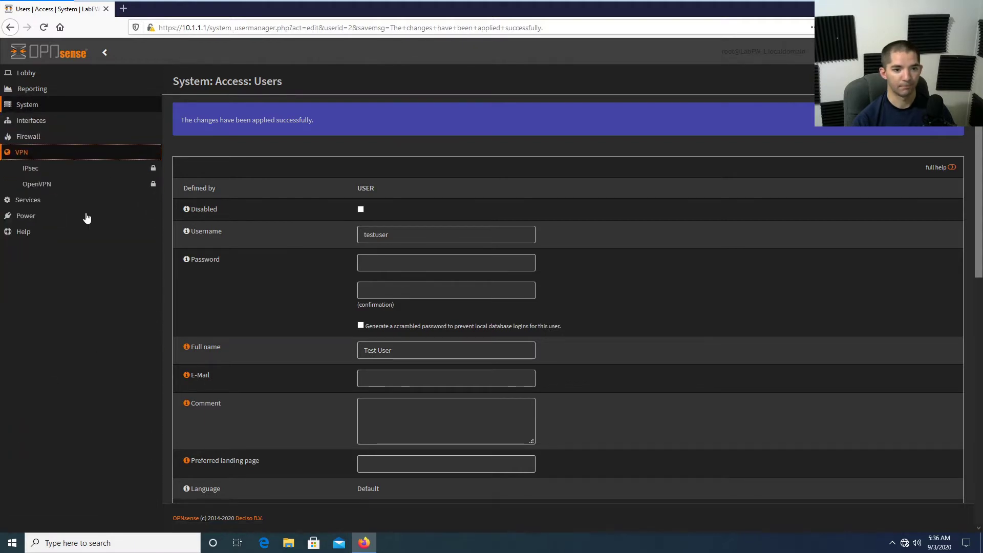
left_click(79, 184)
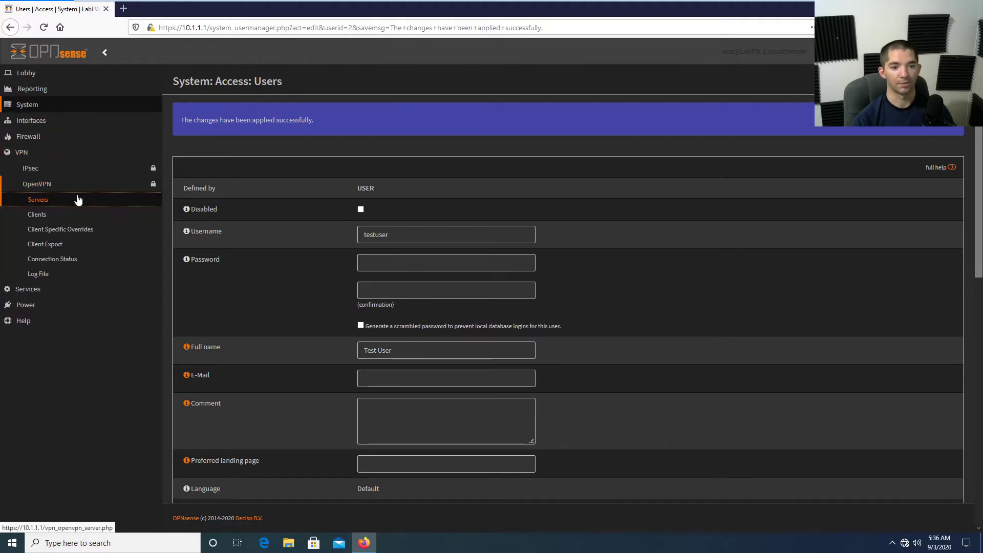
left_click(78, 200)
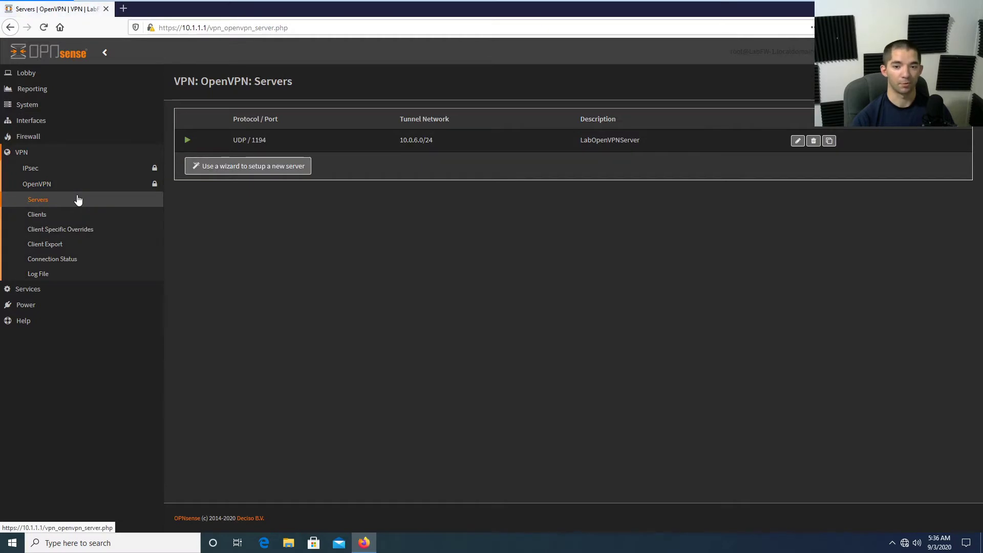
left_click(813, 143)
left_click(625, 139)
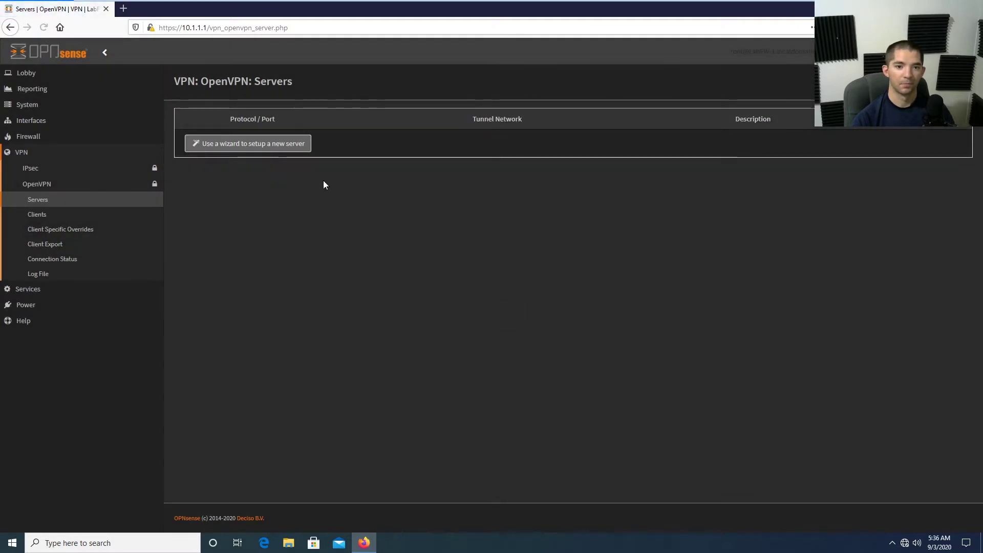
left_click(261, 148)
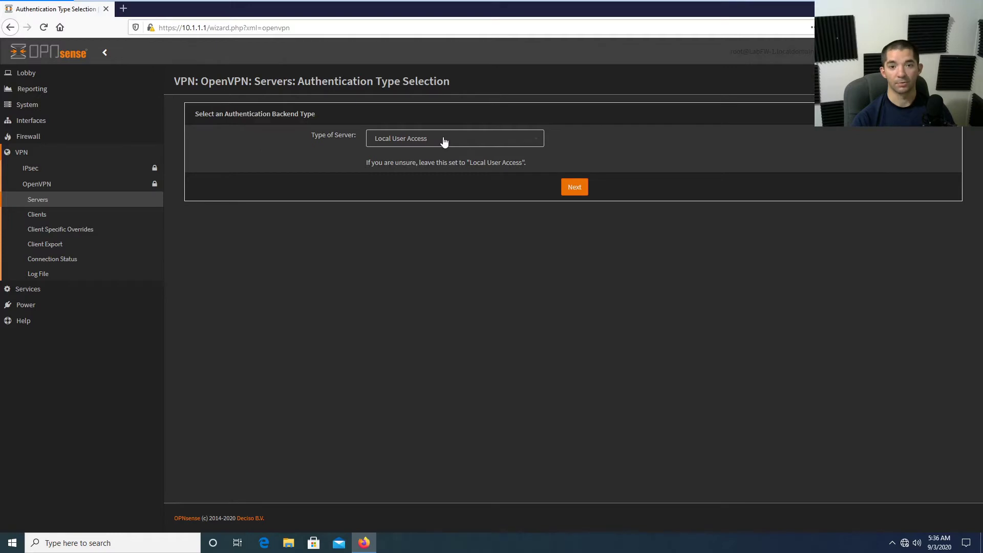
left_click(572, 187)
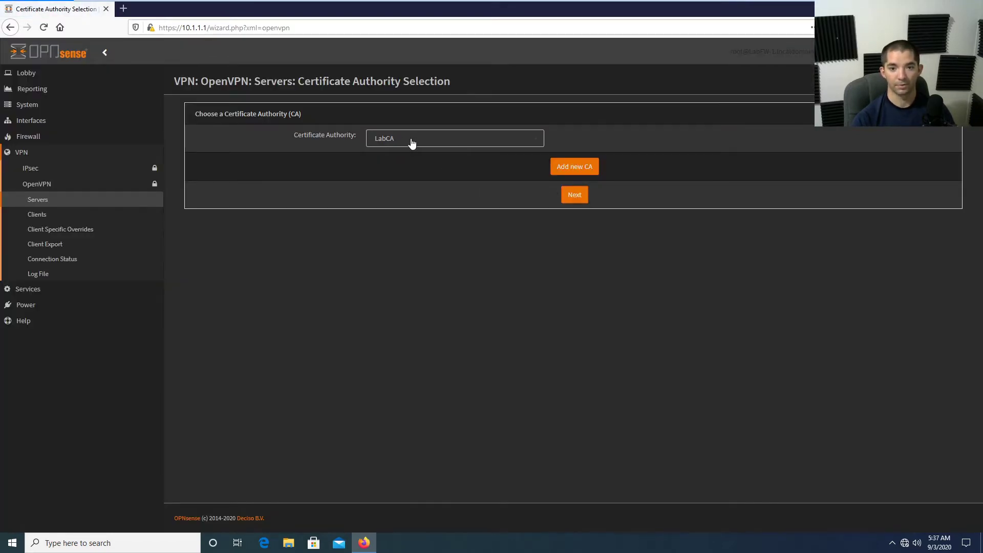
Accept LabCA as the authority and choose labca-server as the server certificate.
left_click(574, 193)
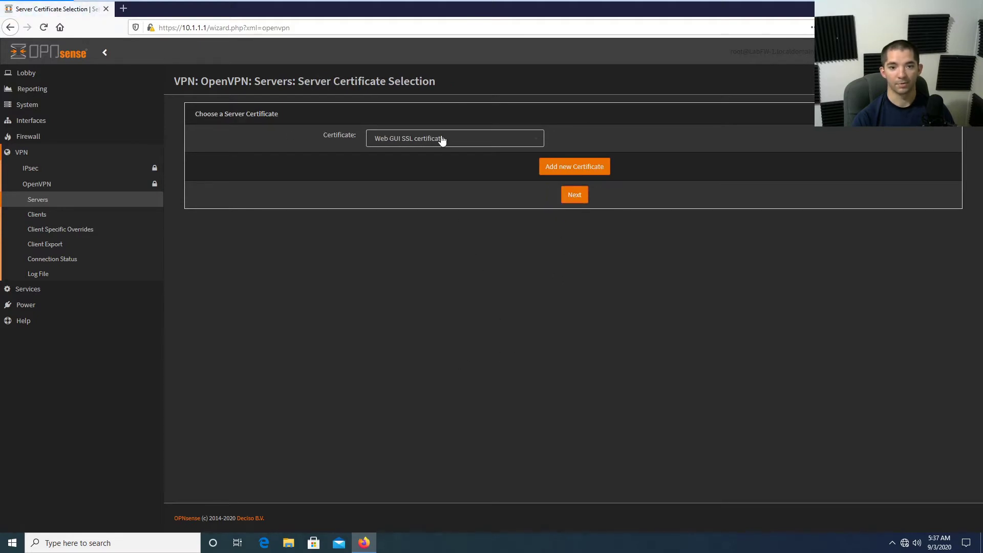
left_click(442, 140)
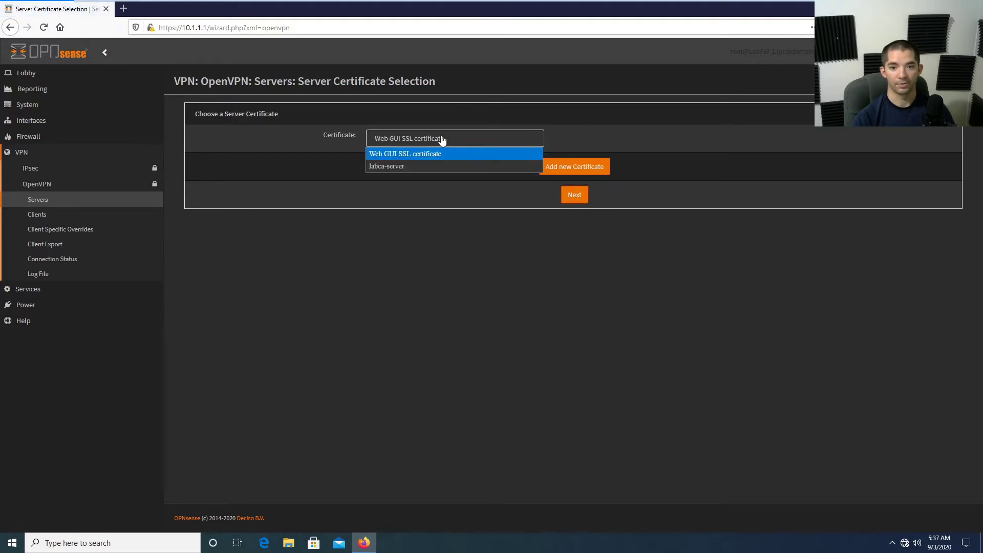
left_click(422, 165)
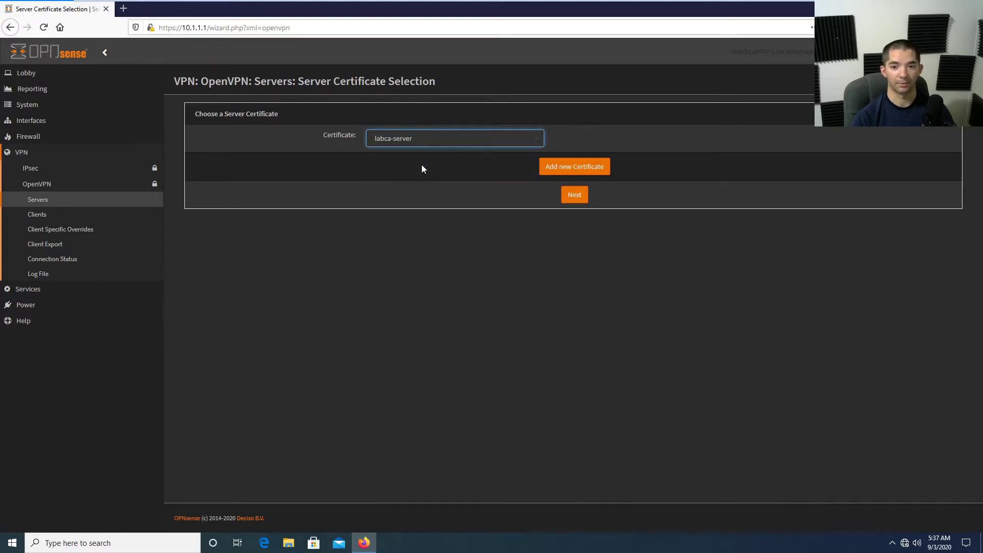
left_click(573, 195)
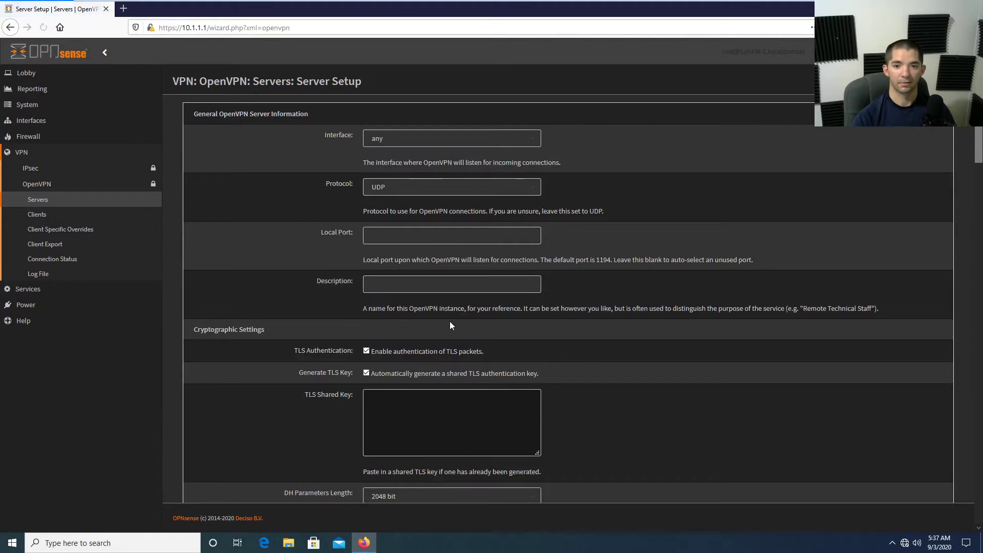
Set the server interface to WAN, keep default port 1194, and describe it as labvpn.
left_click(427, 138)
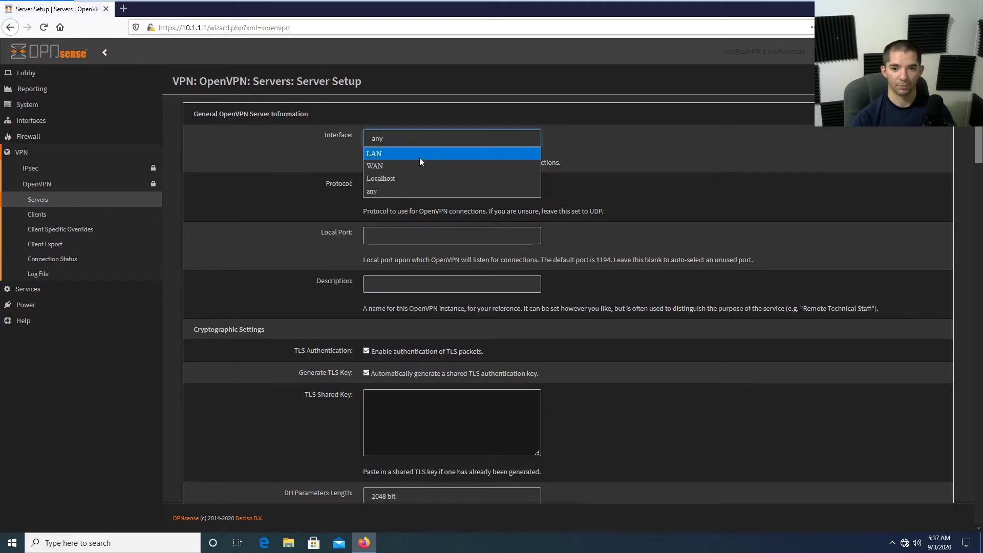
left_click(414, 166)
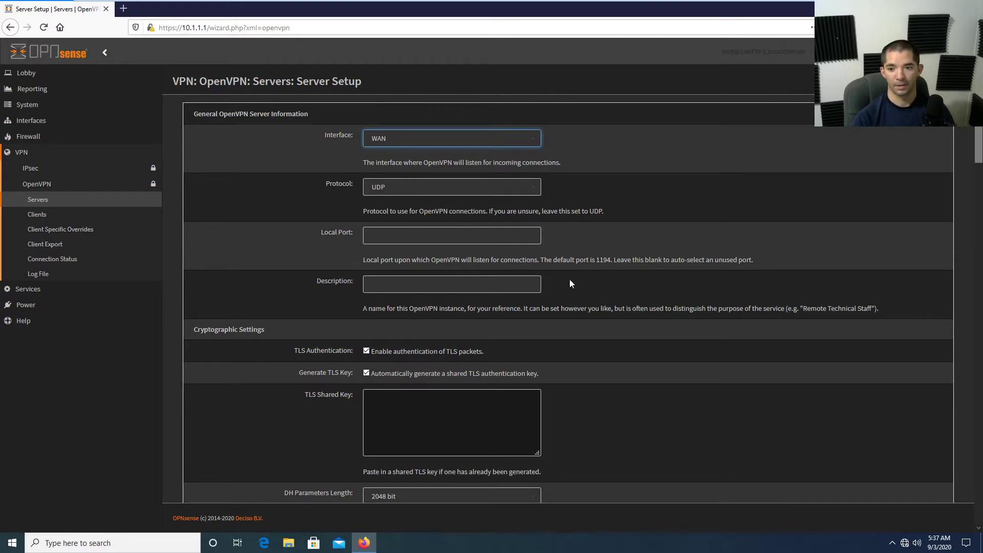
left_click(452, 235)
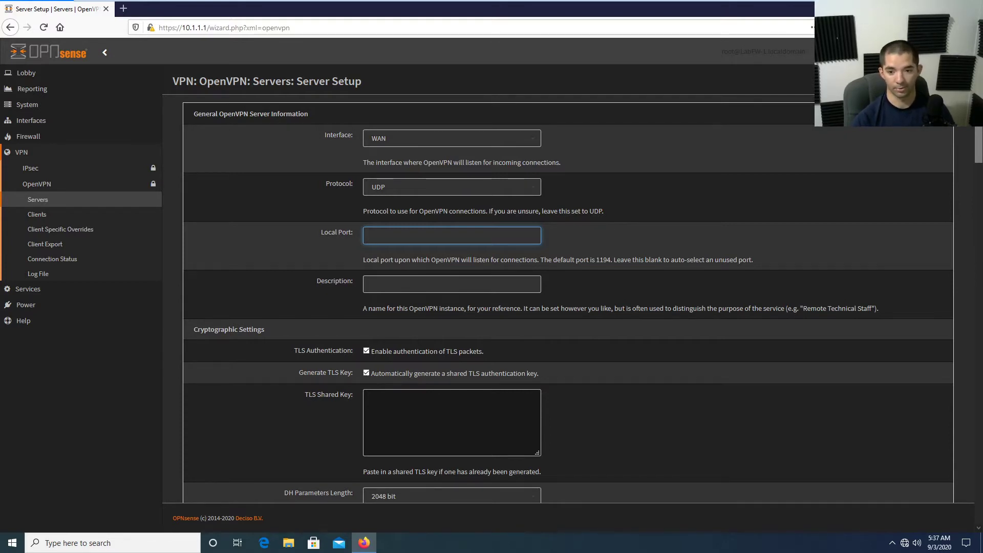
left_click_drag(548, 259, 617, 260)
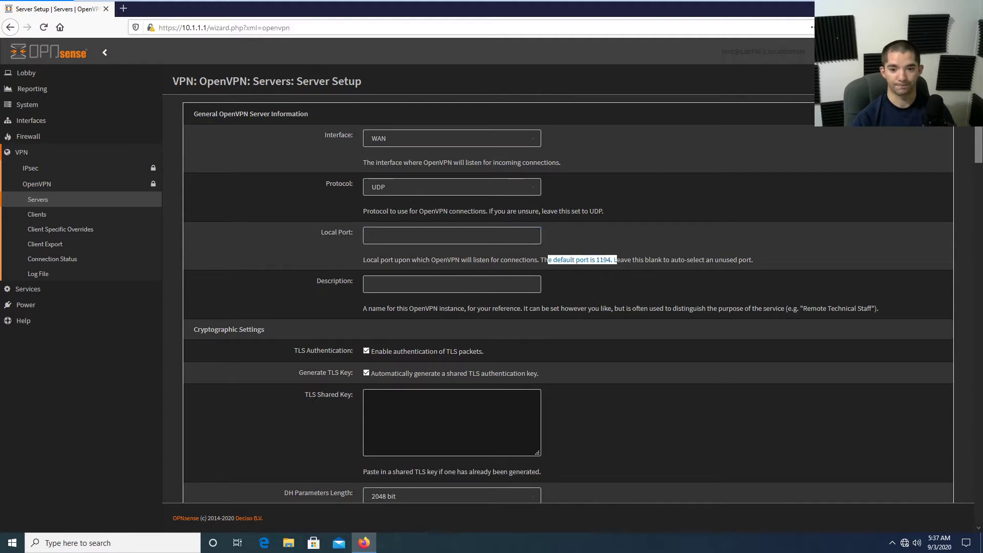
left_click(409, 284)
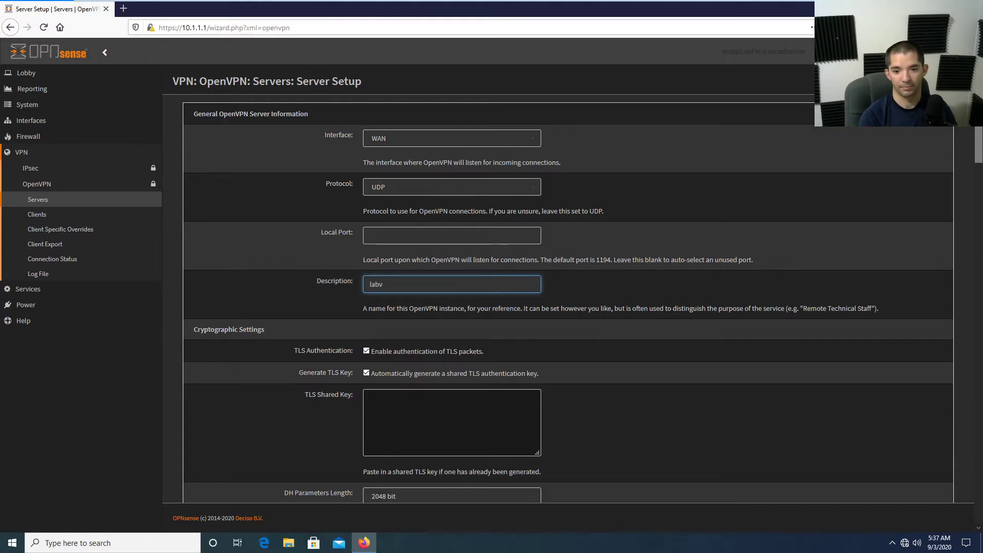
left_click(588, 335)
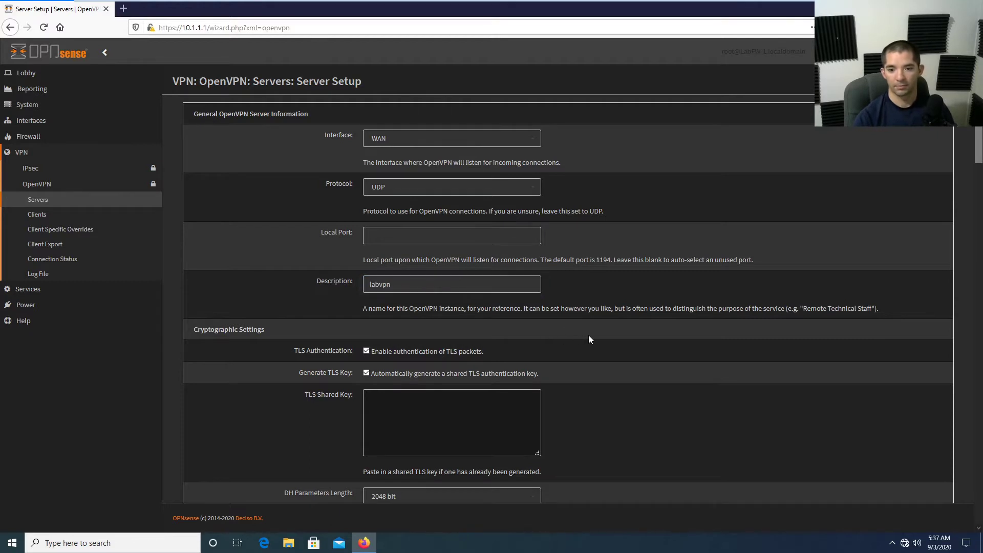
scroll(591, 327, "down", 2)
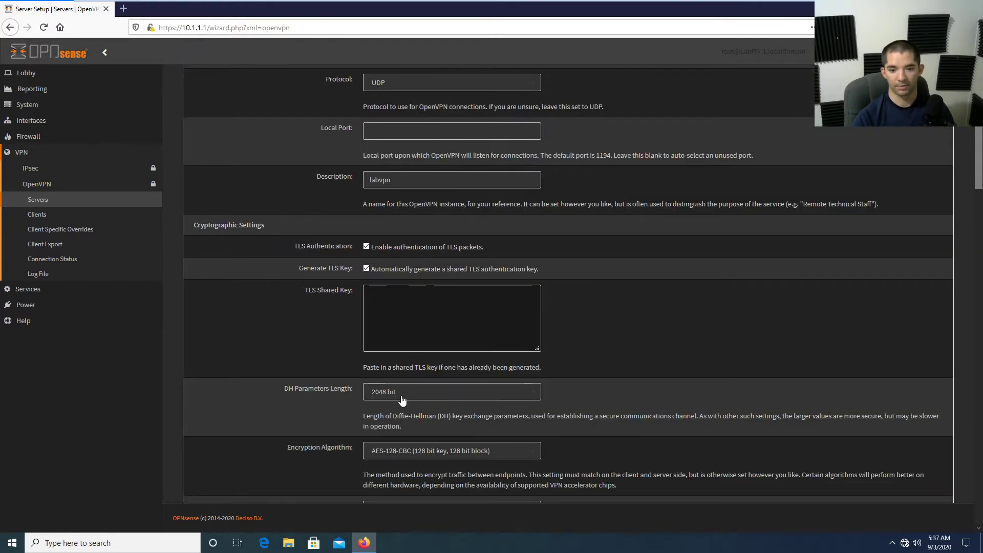
Set DH Parameters Length to 4096 bit and leave encryption at AES-128-CBC.
left_click(414, 394)
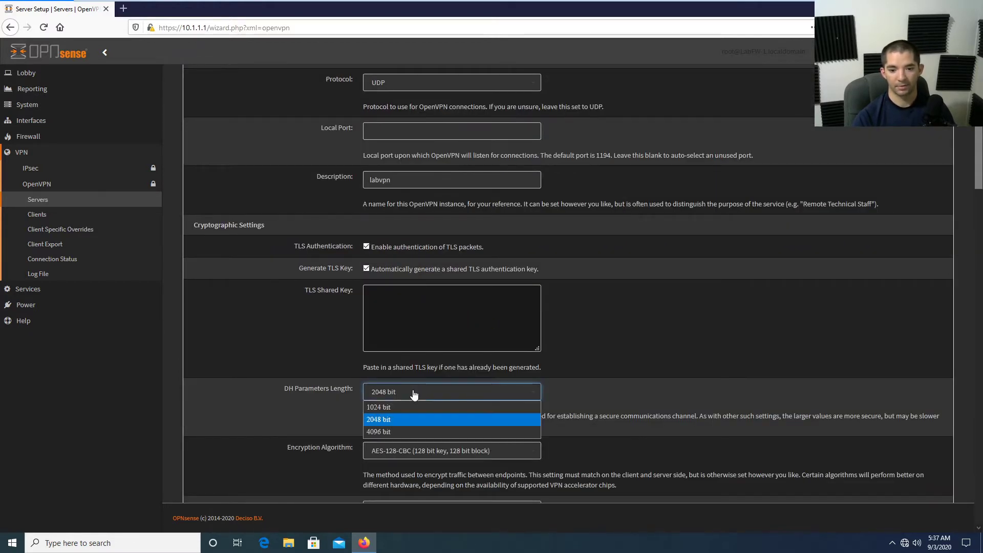
left_click(422, 432)
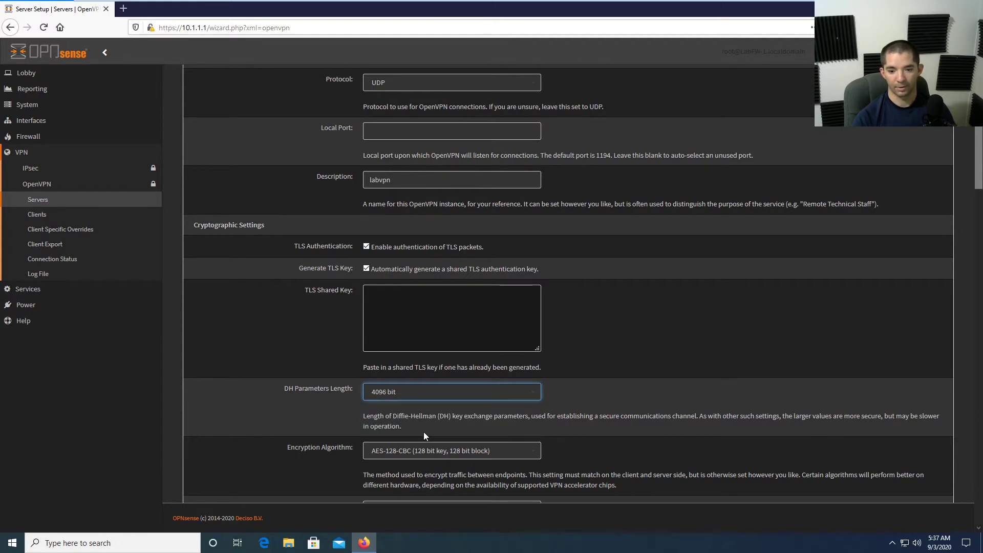
scroll(411, 348, "down", 2)
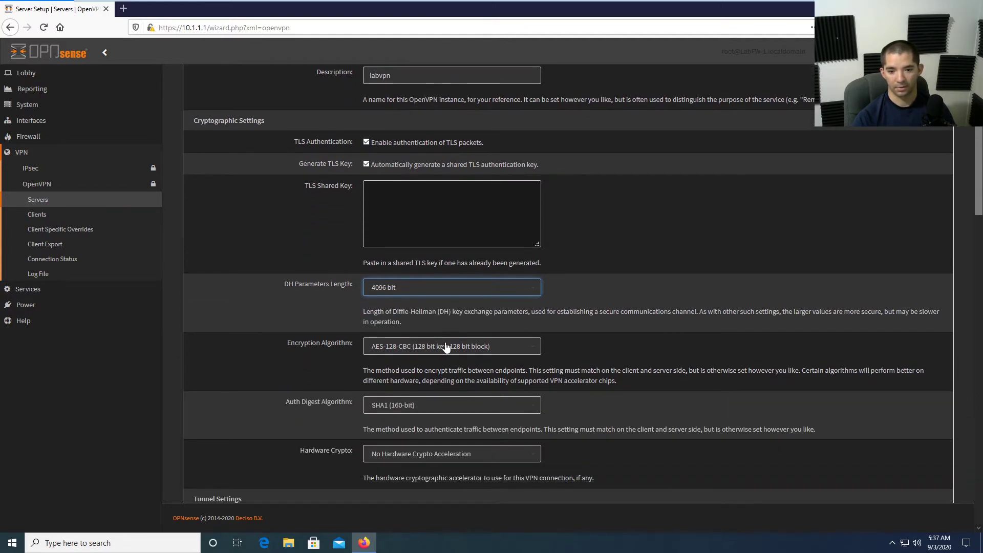
left_click(446, 347)
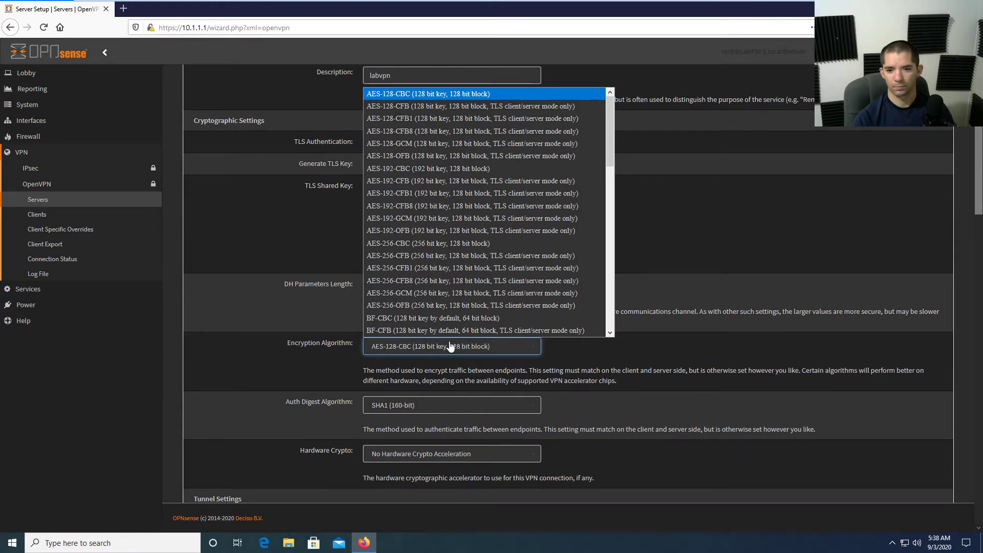
scroll(450, 280, "down", 5)
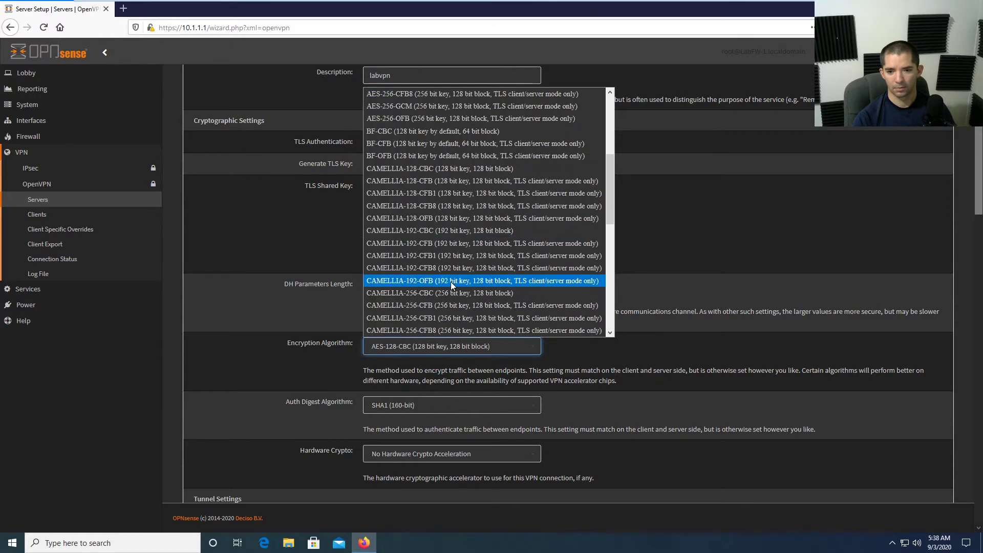
left_click(579, 351)
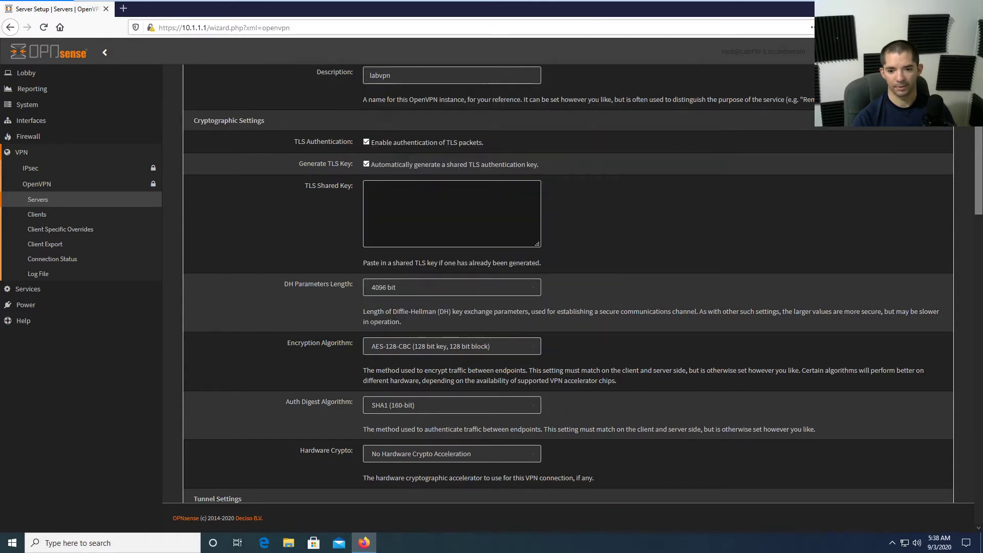
scroll(409, 373, "down", 2)
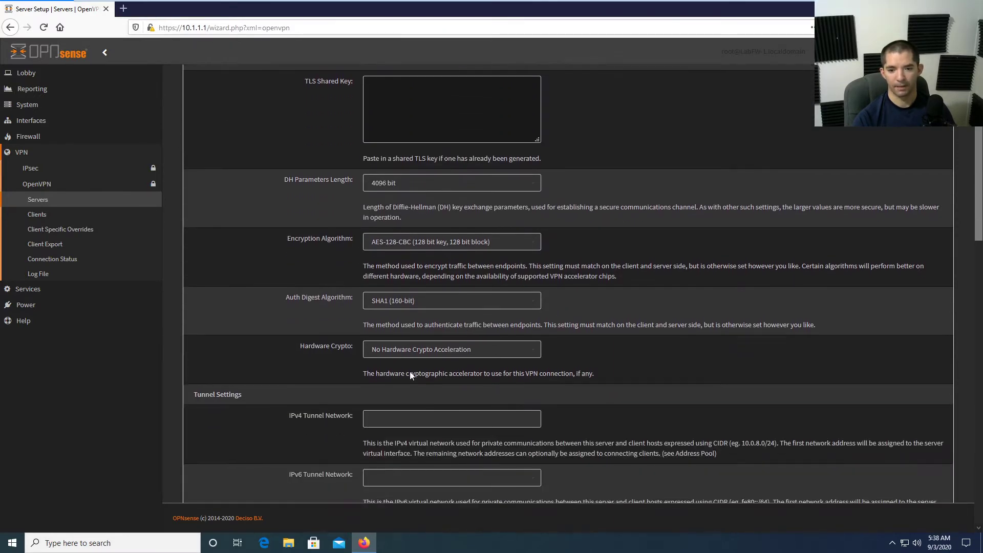
Choose SHA512 (512-bit) as the Auth Digest Algorithm.
left_click(425, 301)
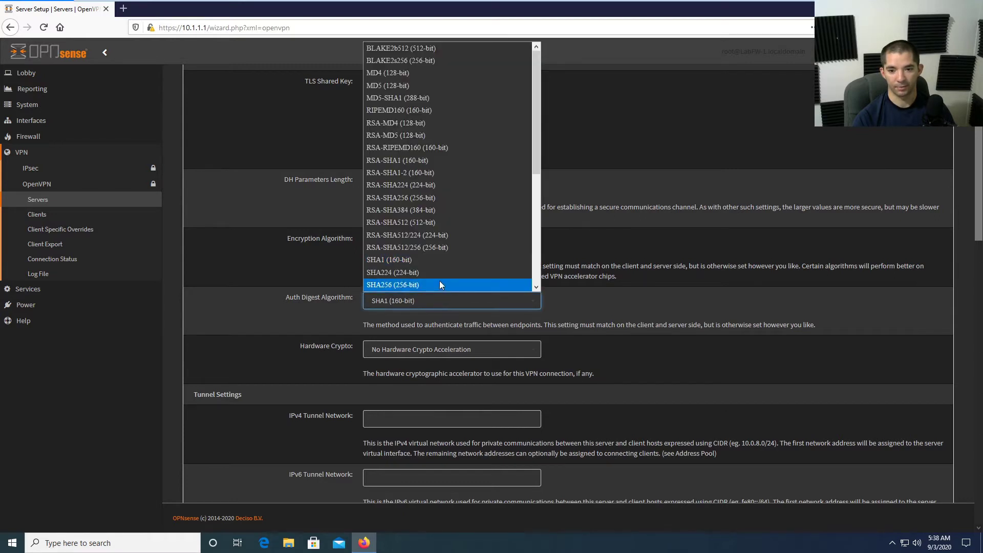
scroll(440, 281, "down", 1)
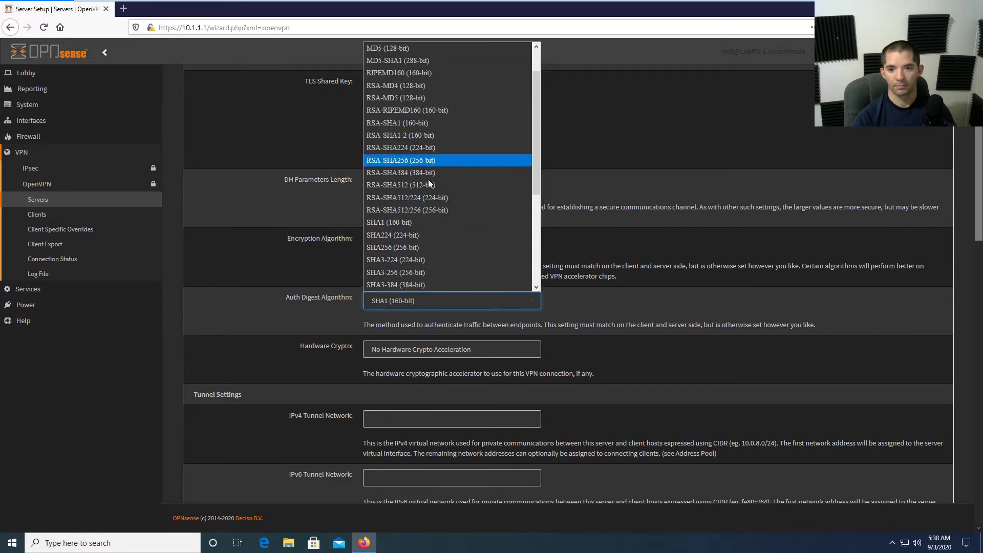
scroll(428, 225, "down", 4)
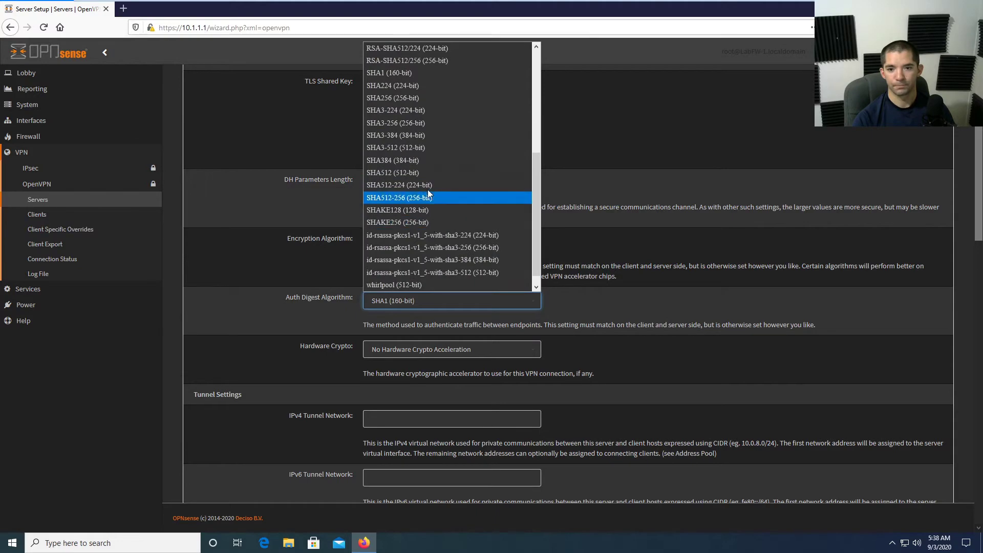
left_click(431, 173)
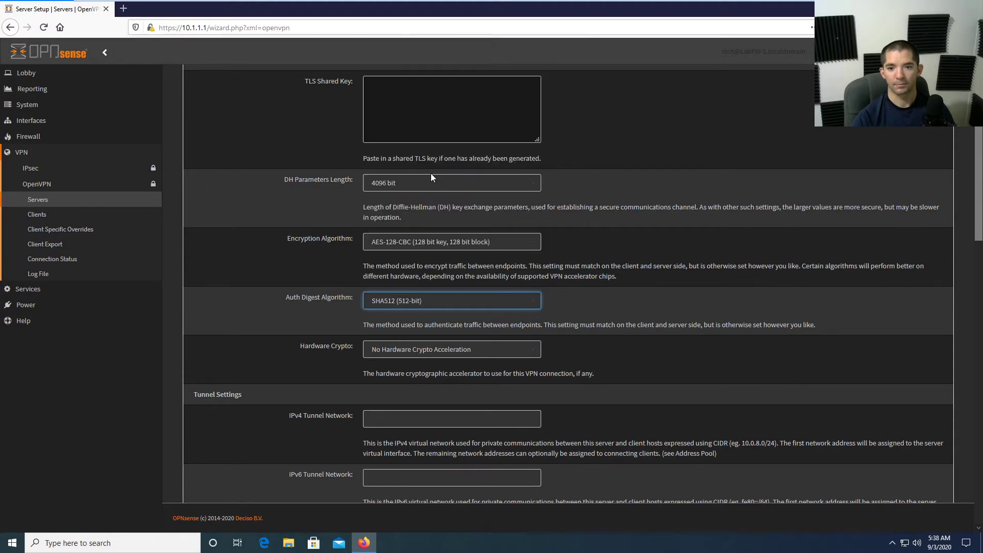
left_click(607, 301)
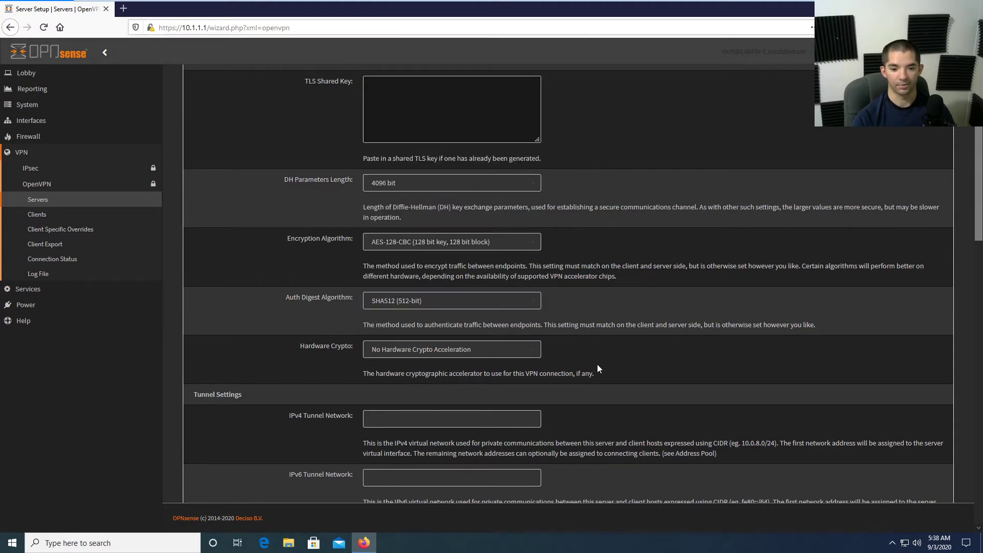
scroll(569, 284, "down", 2)
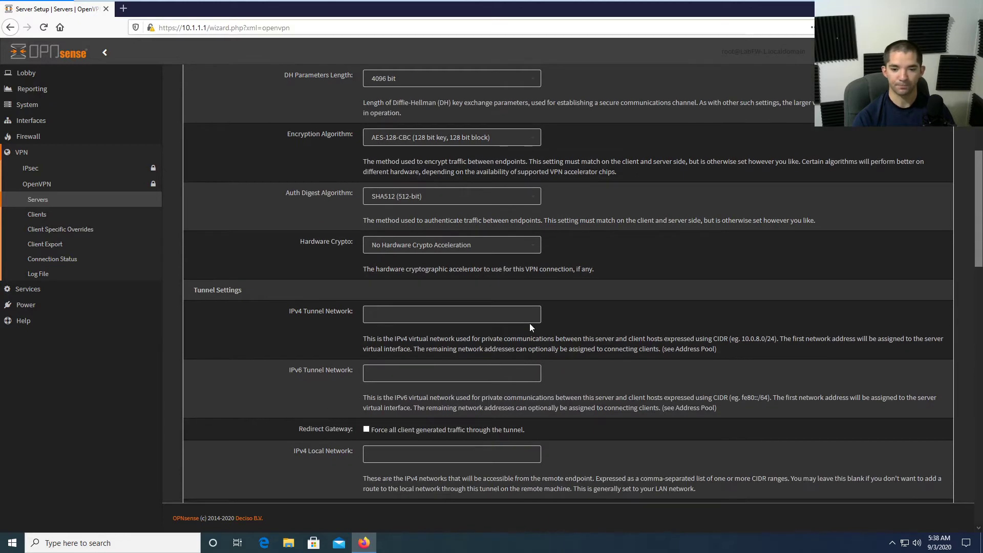
scroll(530, 326, "down", 2)
Enter IPv4 tunnel network 10.1.22.0/24 and IPv4 local network 10.1.1.0/24.
left_click(452, 210)
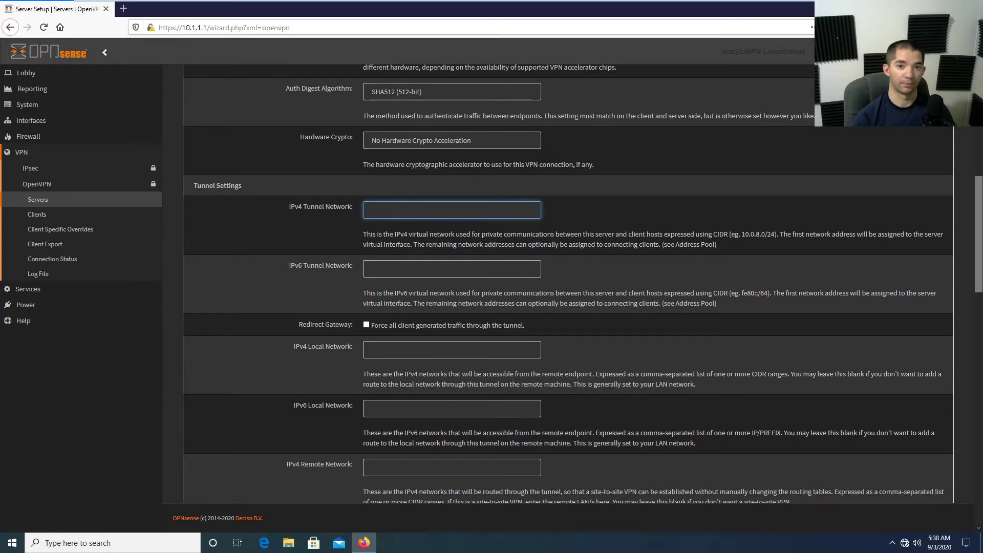
type("10.")
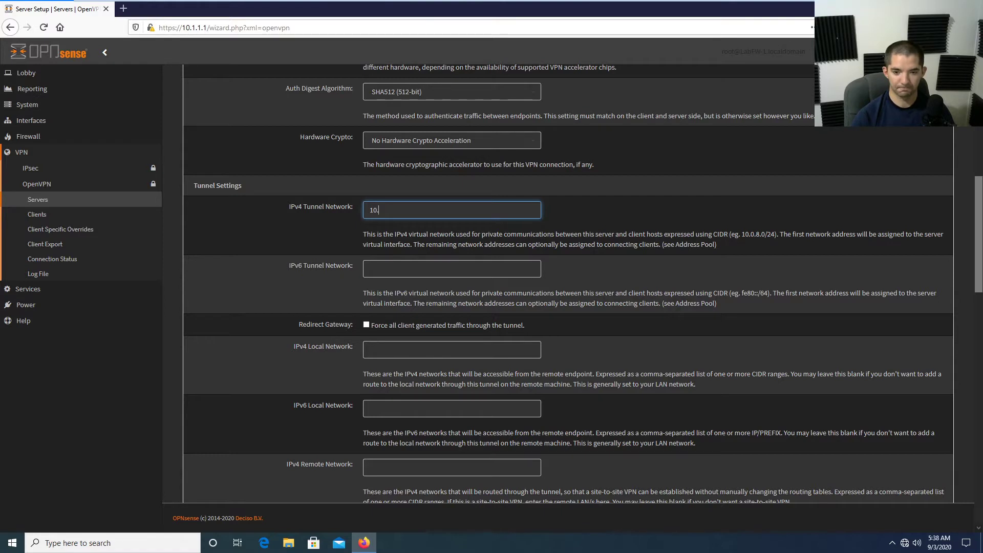
type("1.22.0")
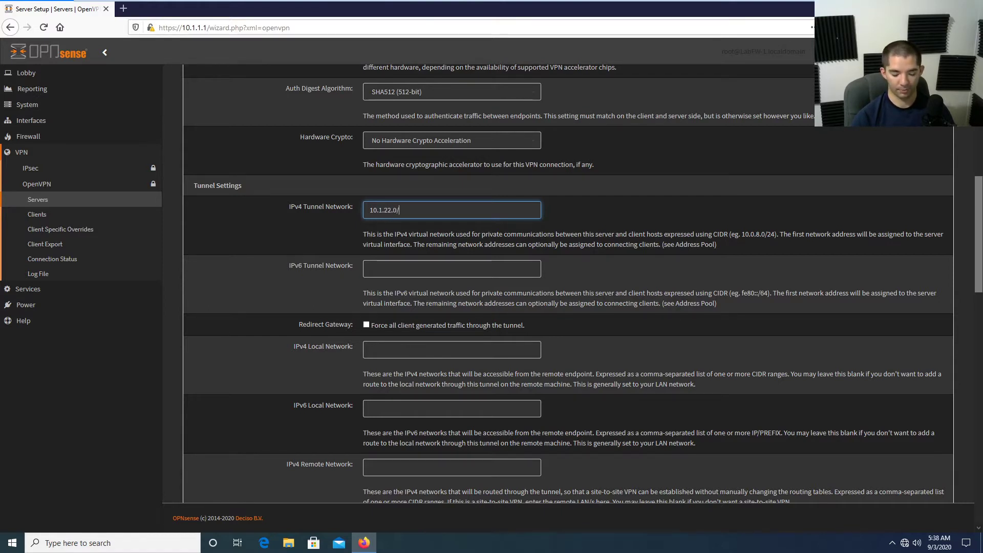
type("/24")
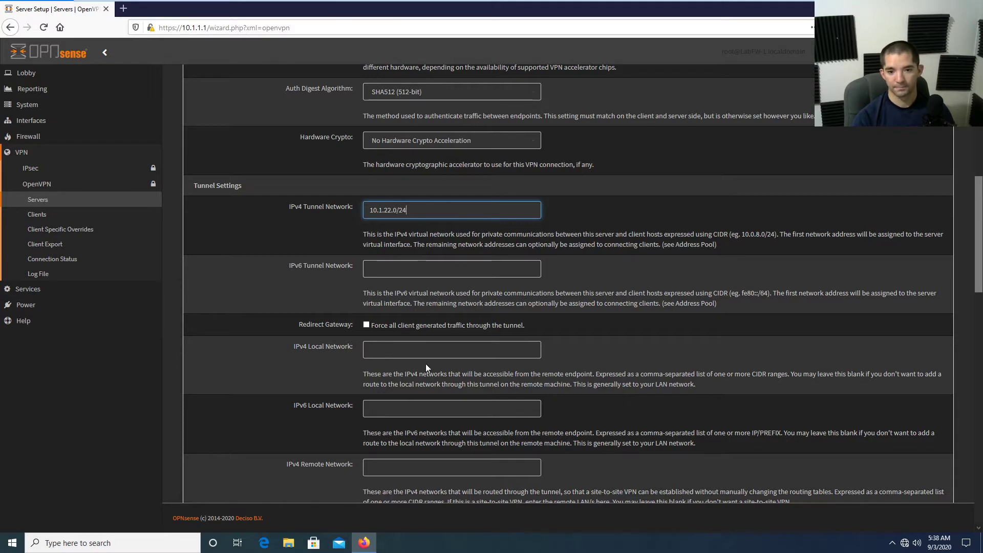
scroll(426, 364, "down", 2)
left_click(422, 298)
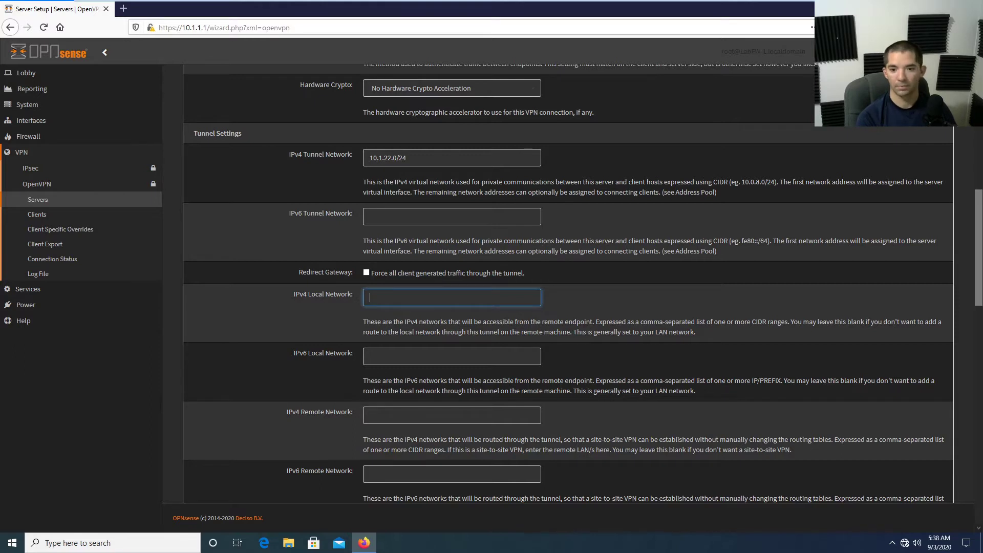
type("10")
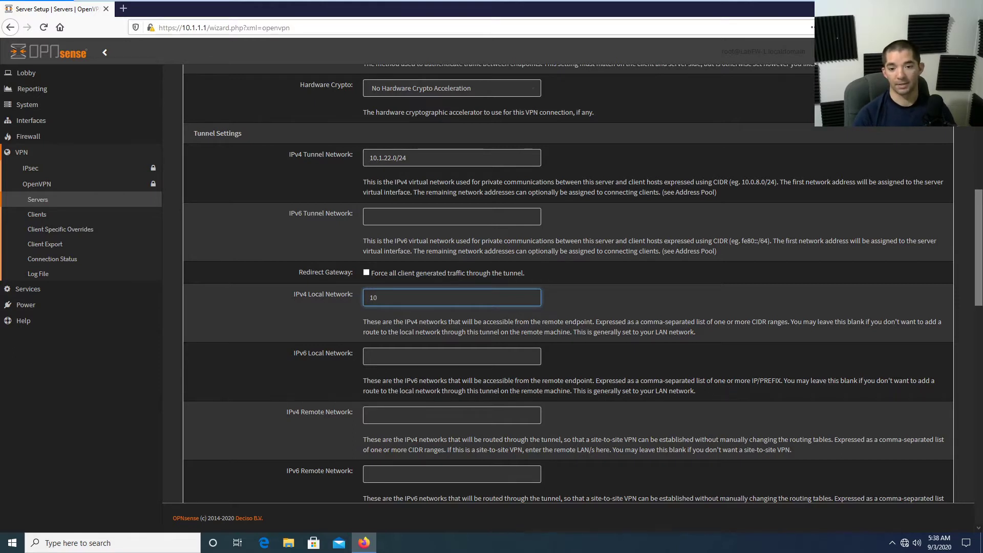
type(".1.")
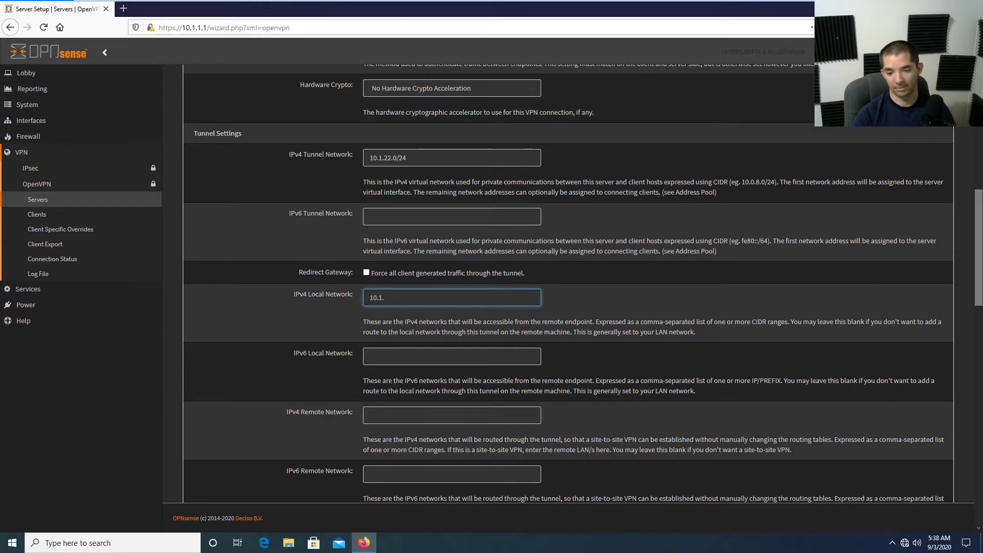
type("1.0/")
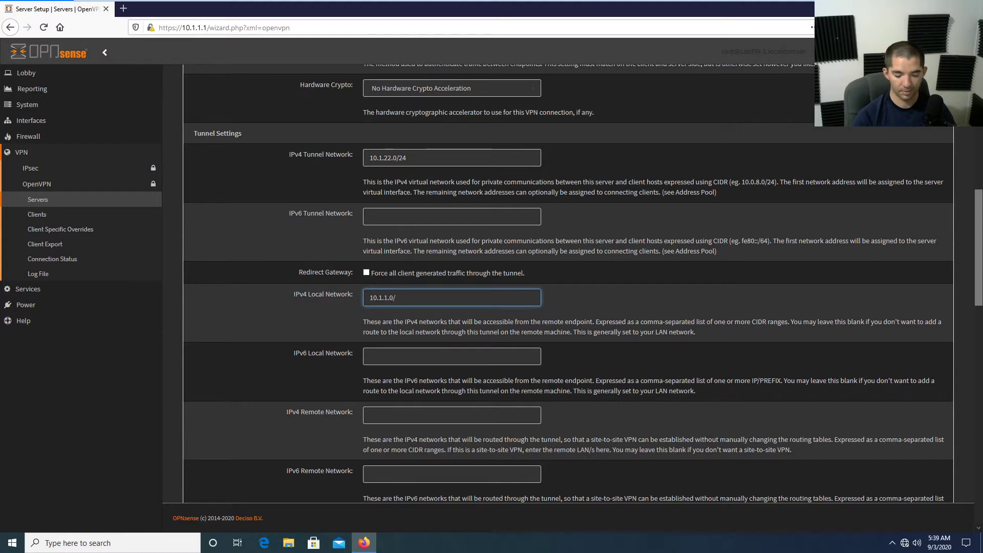
type("24")
left_click(698, 361)
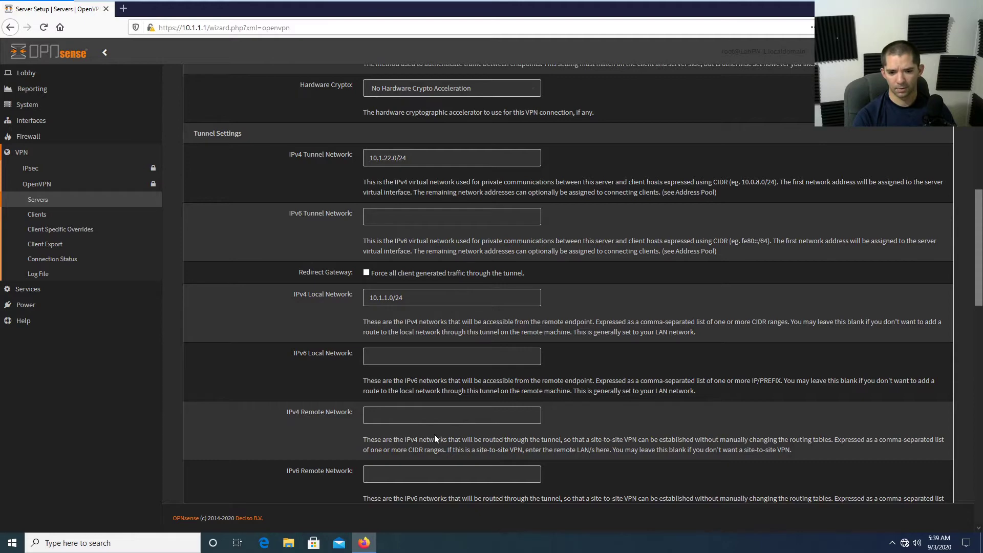
Set Compression to Enabled with Adaptive Compression.
scroll(654, 430, "down", 2)
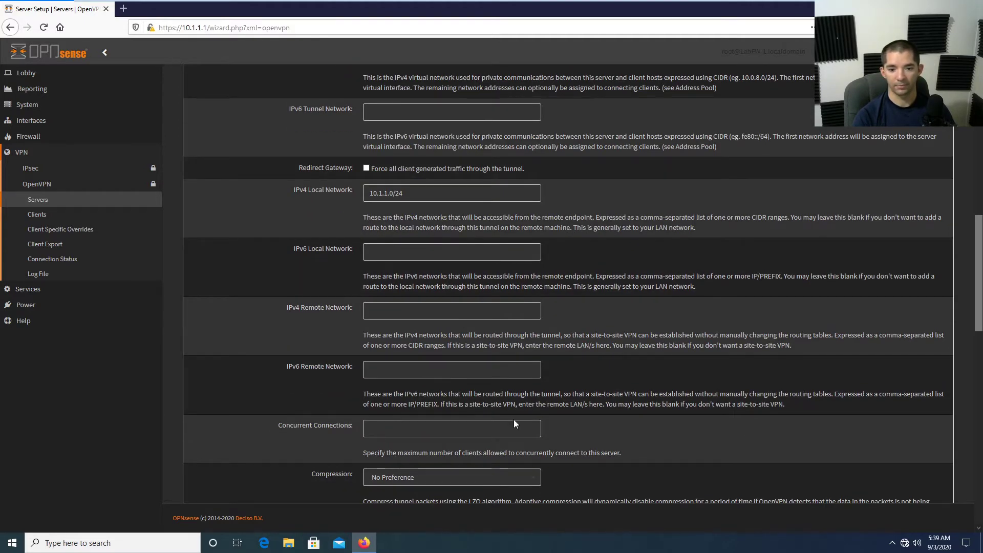
scroll(514, 419, "down", 2)
left_click(441, 373)
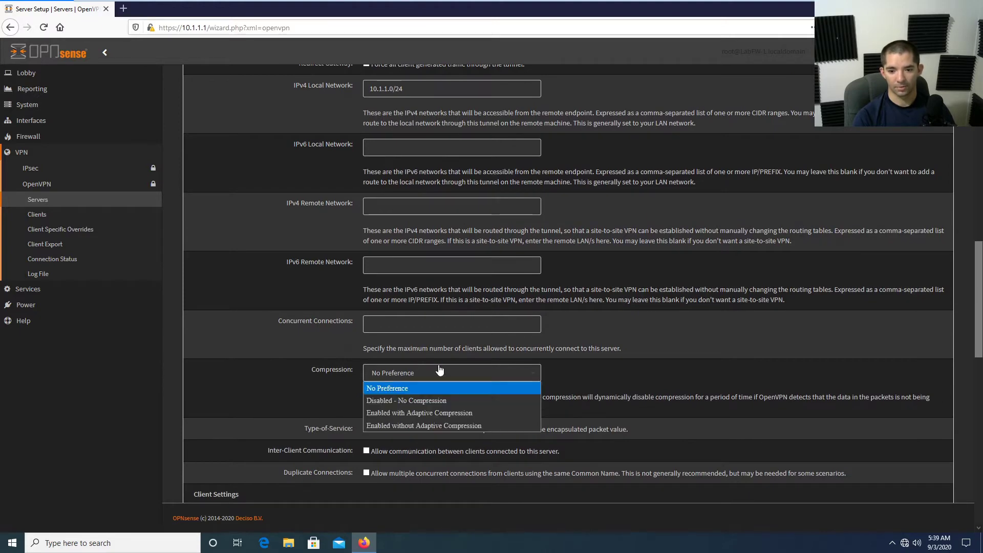
left_click(499, 413)
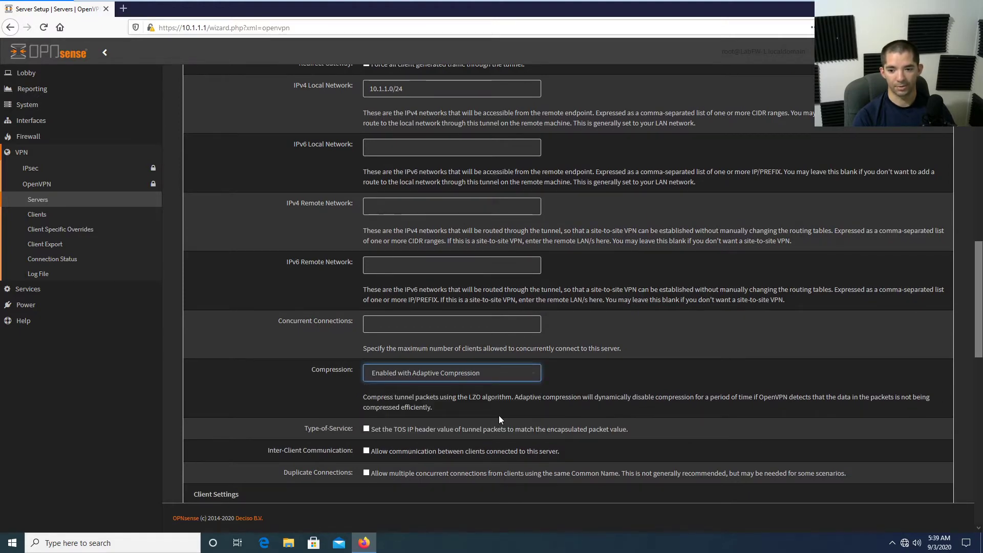
scroll(552, 441, "down", 2)
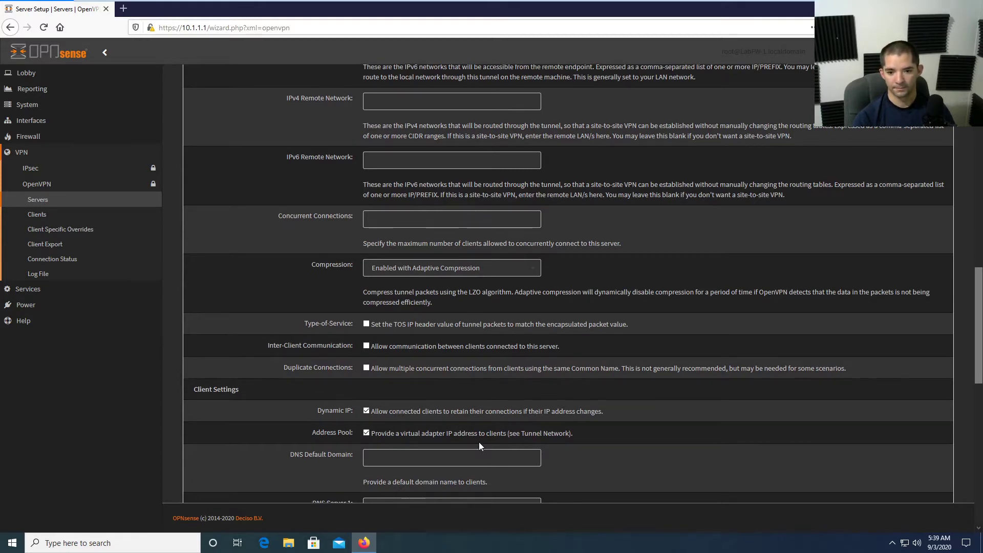
Enter 8.8.8.8 as DNS Server 1.
scroll(479, 441, "down", 2)
scroll(439, 414, "down", 1)
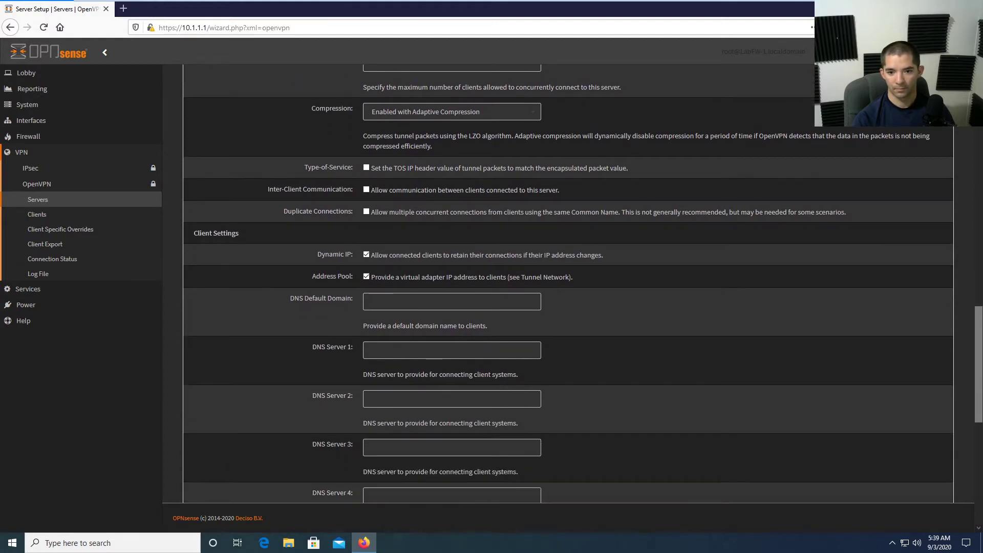
left_click(434, 352)
type("8.")
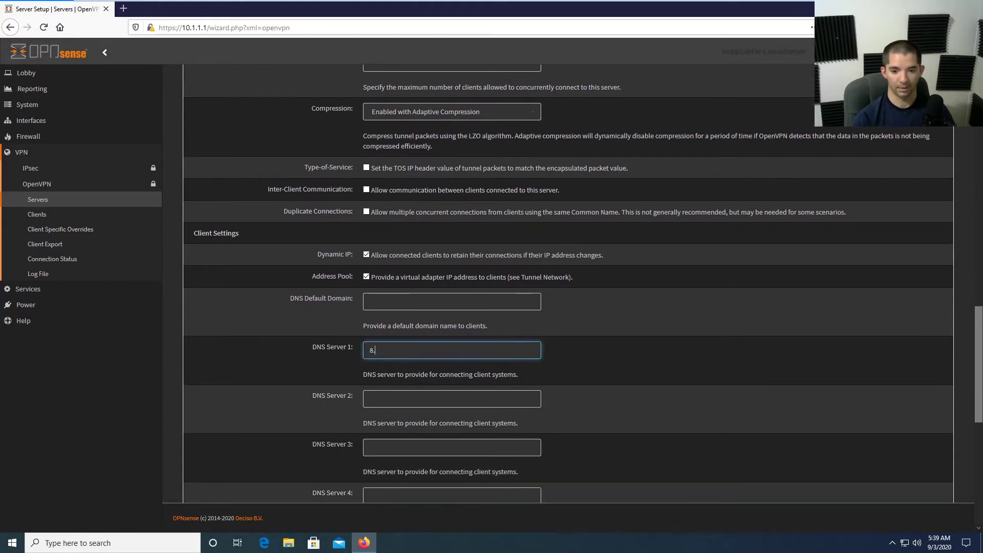
type("8.8.8")
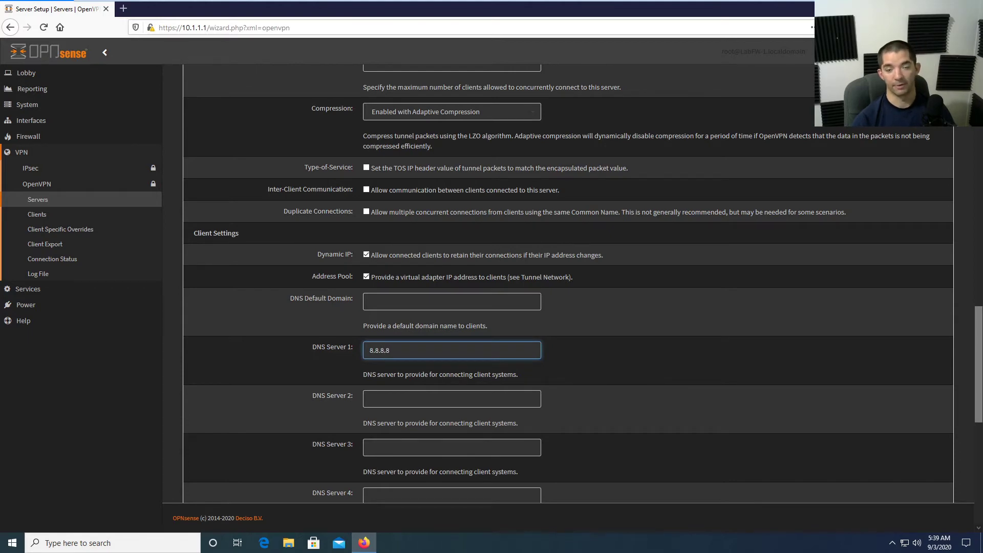
left_click(614, 386)
Review the rest of the page and advance to the Firewall Rule Configuration step.
scroll(619, 394, "down", 3)
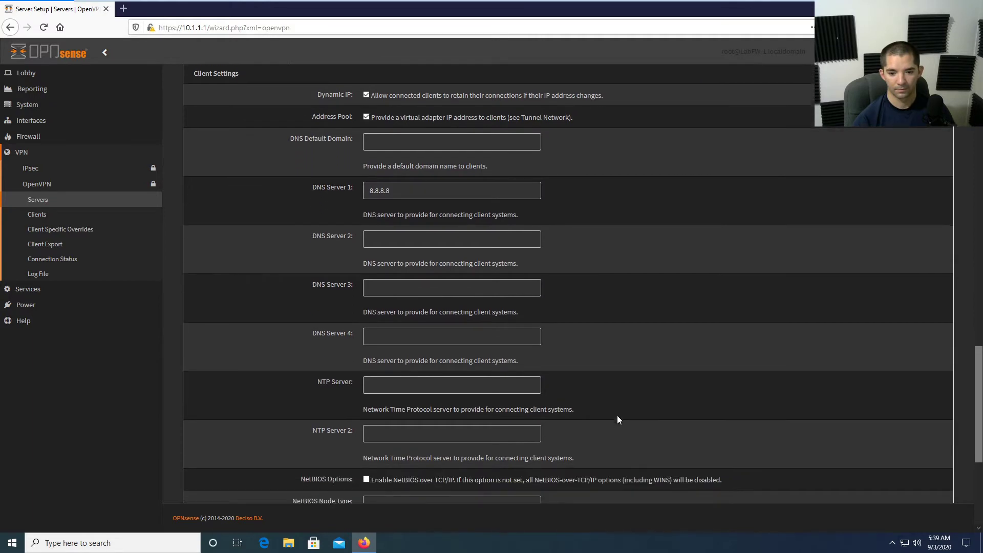
scroll(616, 416, "down", 3)
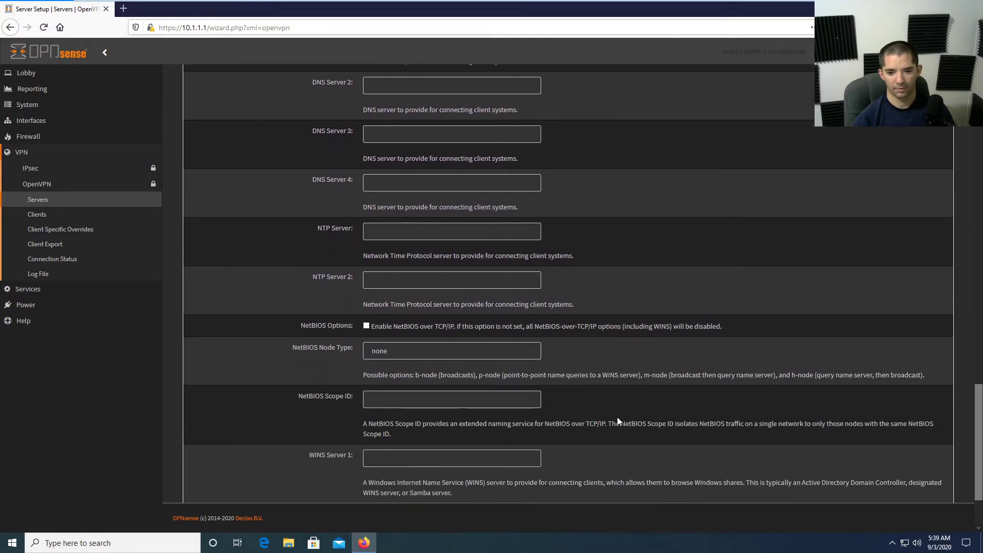
scroll(617, 418, "down", 2)
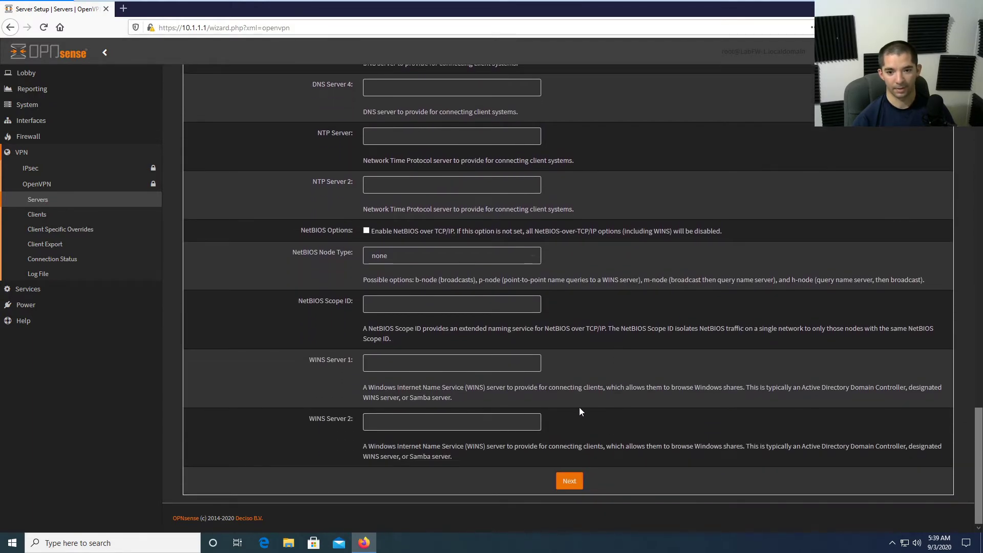
scroll(575, 409, "up", 6)
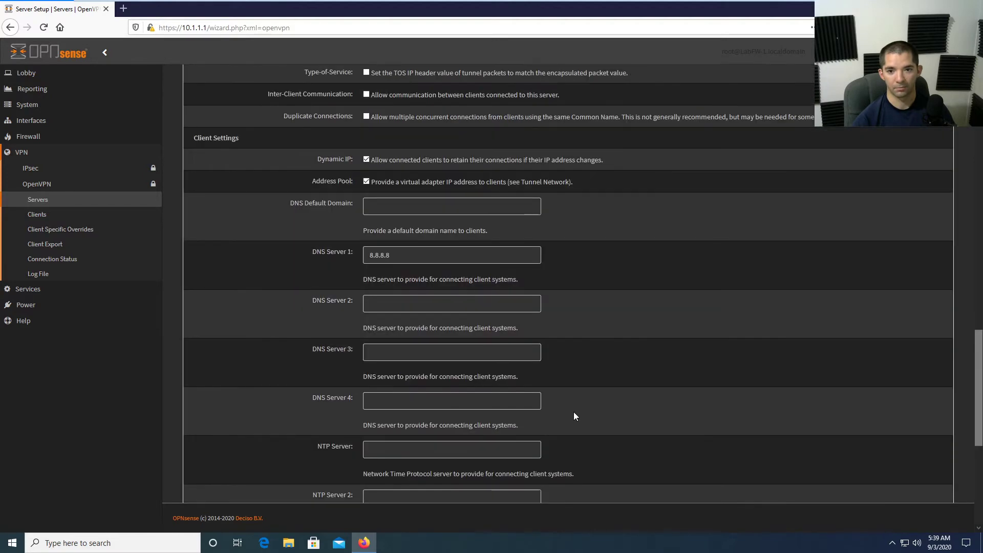
scroll(574, 415, "up", 3)
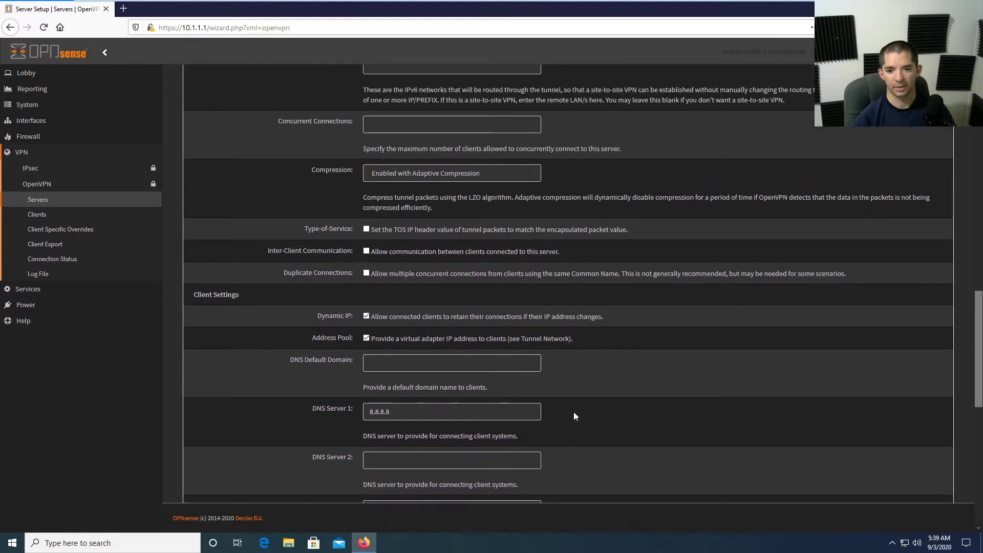
scroll(542, 402, "up", 2)
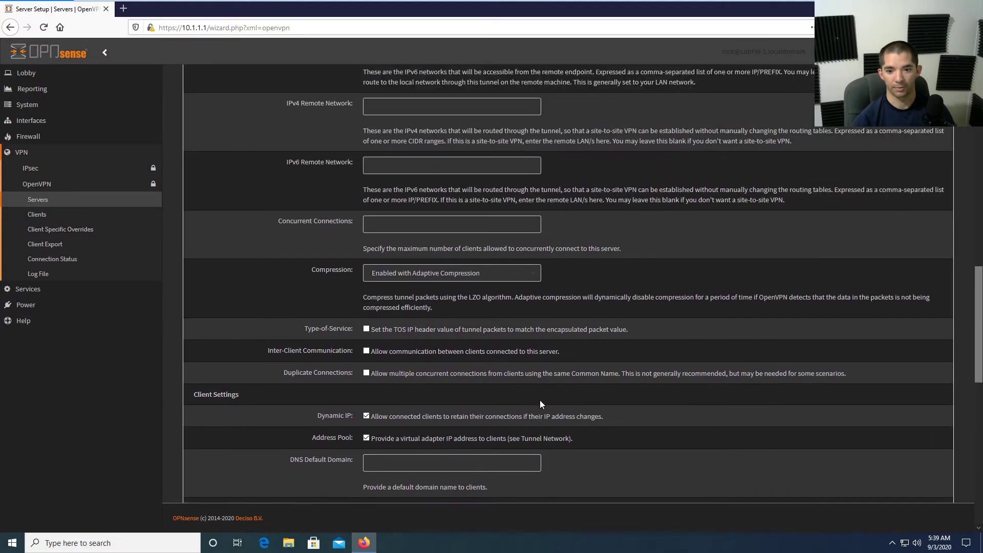
scroll(538, 385, "up", 4)
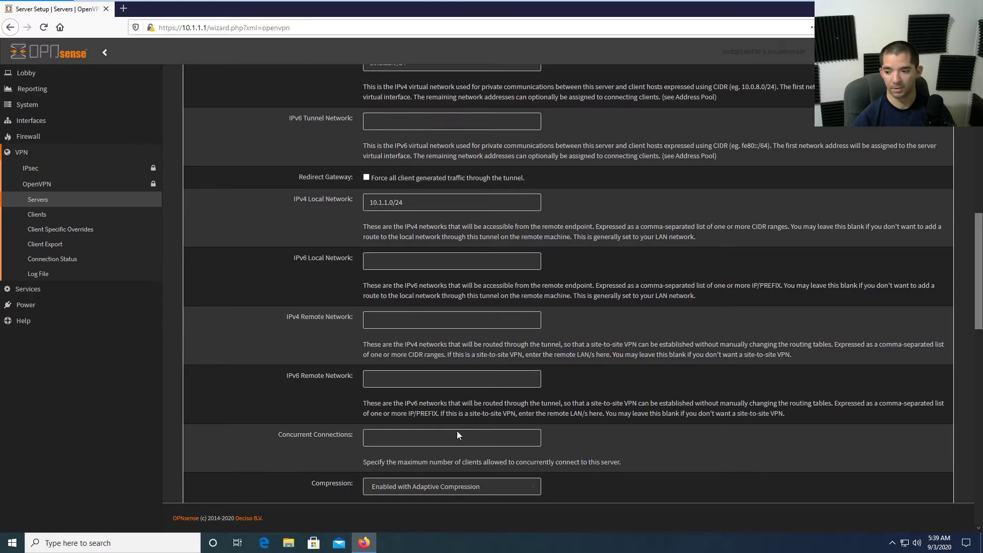
scroll(451, 425, "down", 11)
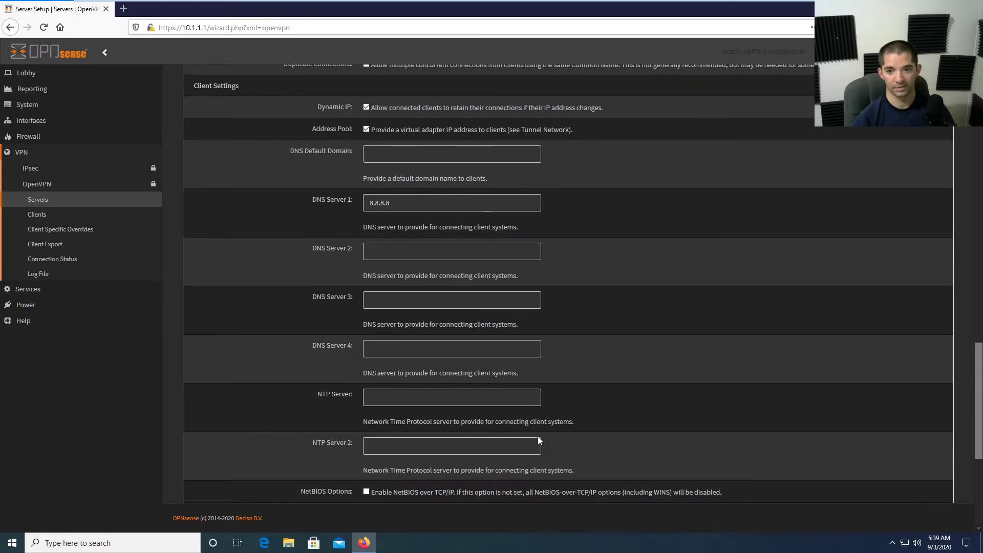
scroll(538, 436, "down", 4)
scroll(486, 463, "down", 1)
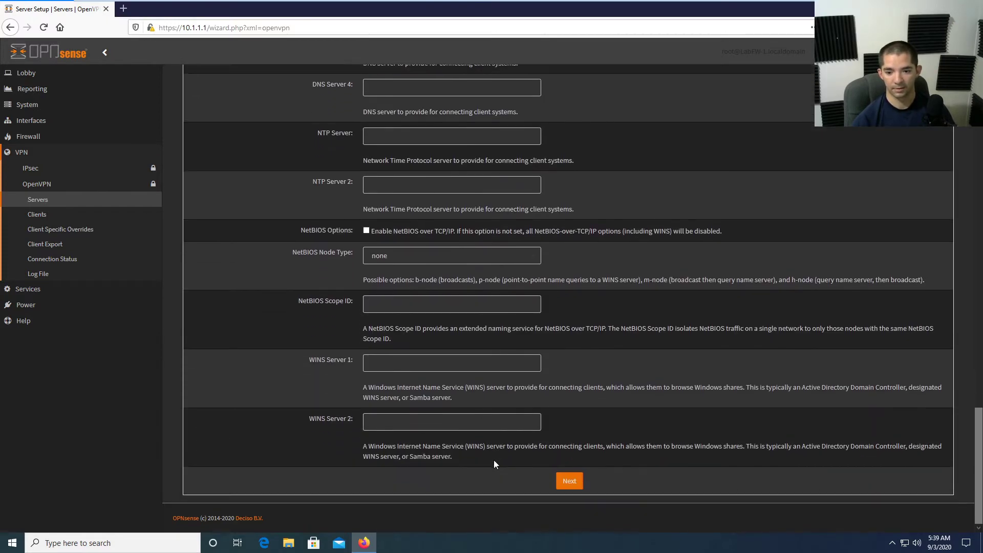
left_click(556, 480)
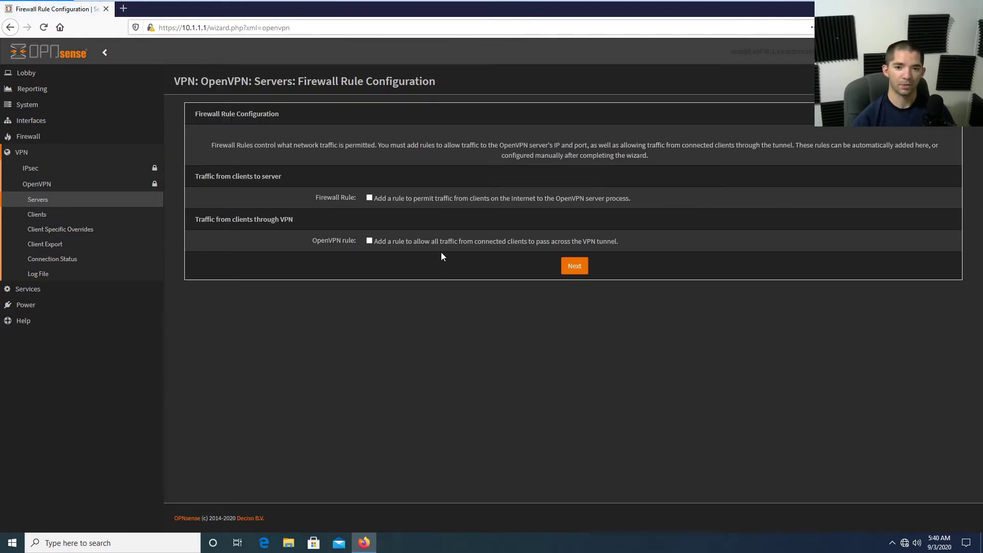
Tick both firewall rule options and finish the wizard, leaving labvpn on UDP/1194 listed.
left_click(370, 240)
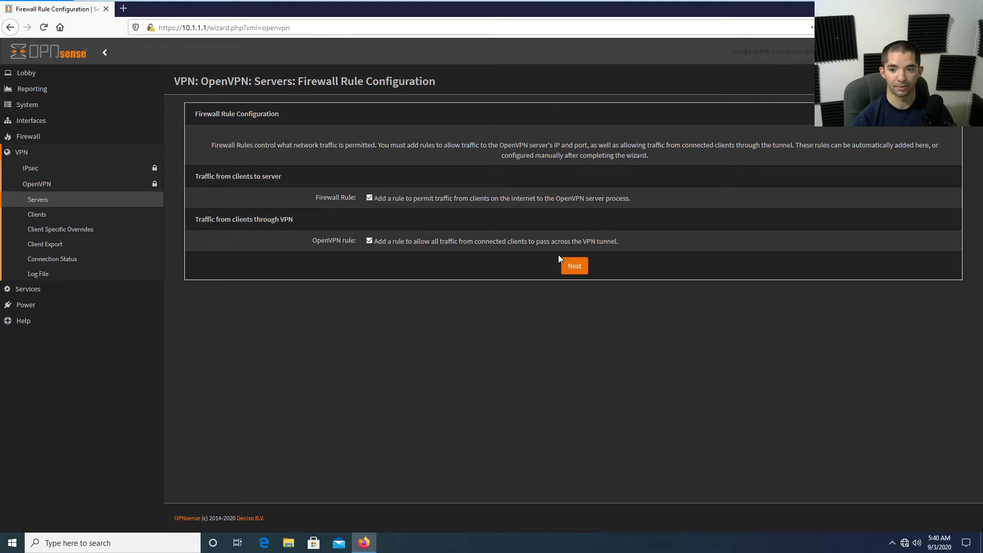
left_click(573, 265)
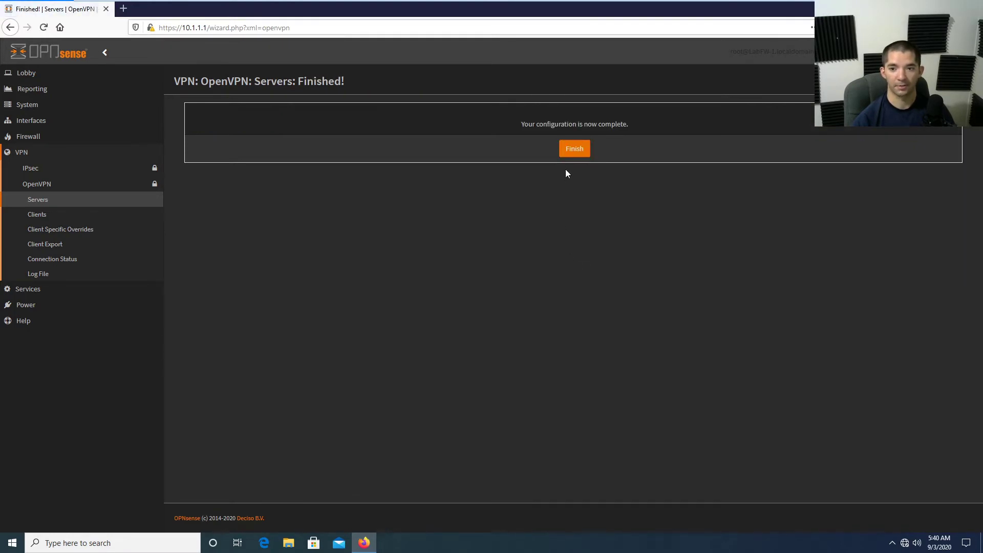
left_click(571, 155)
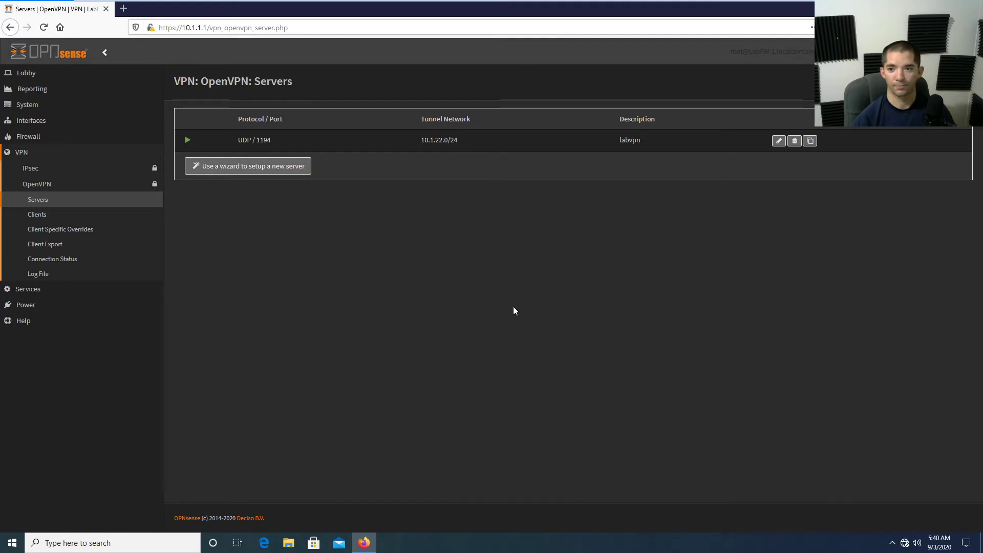
Edit the labvpn server, enable Disable IPv6, and save it.
left_click(778, 142)
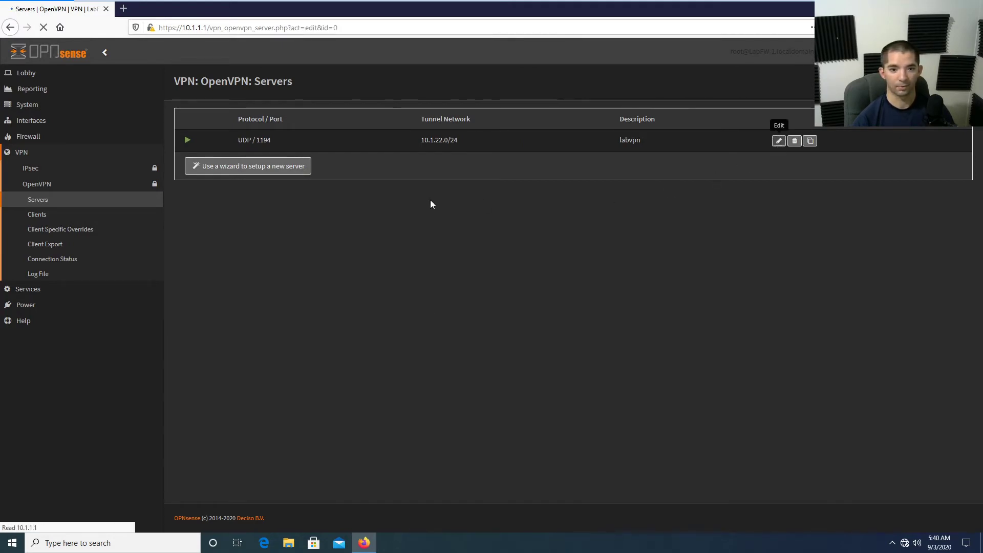
scroll(631, 365, "down", 7)
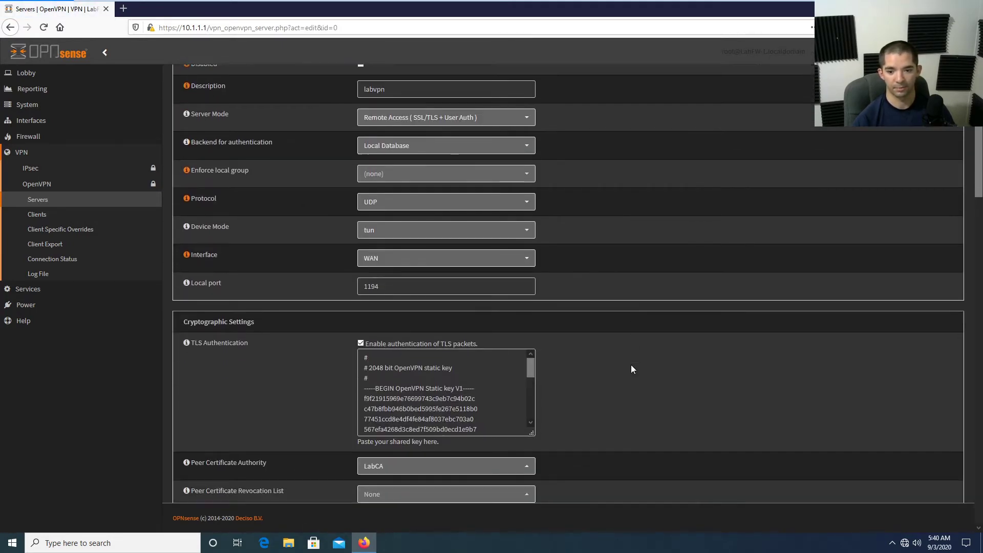
scroll(631, 368, "down", 2)
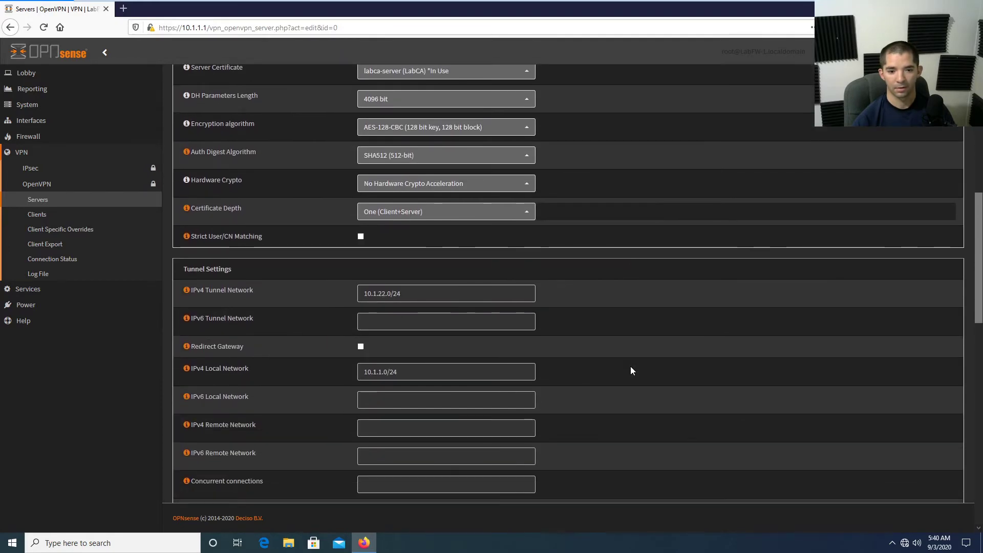
scroll(631, 368, "down", 4)
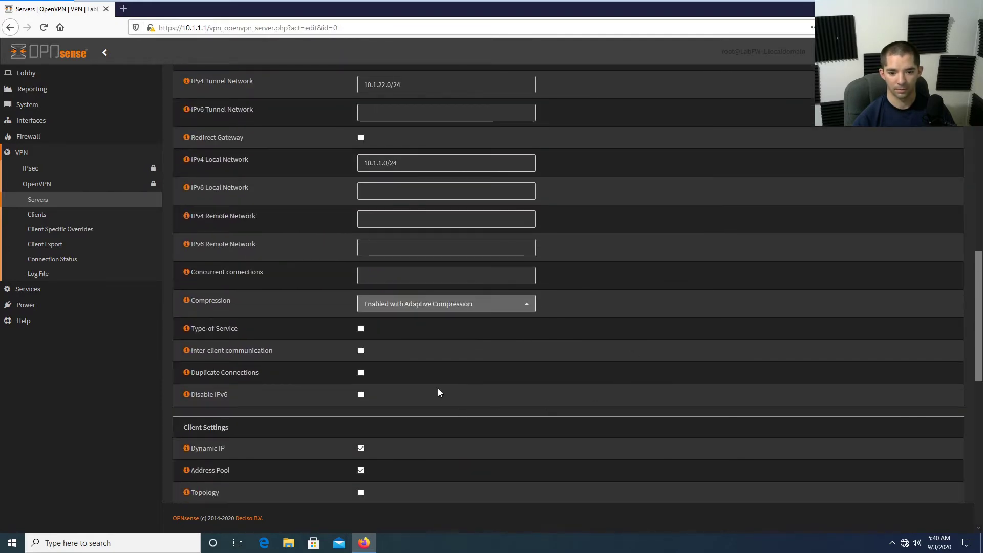
left_click(361, 395)
scroll(503, 467, "down", 4)
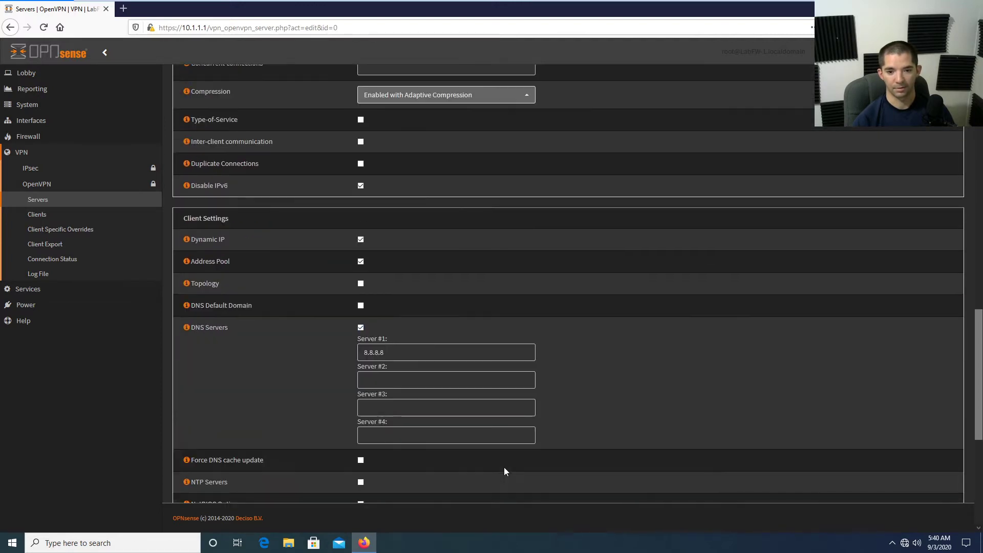
scroll(445, 400, "down", 3)
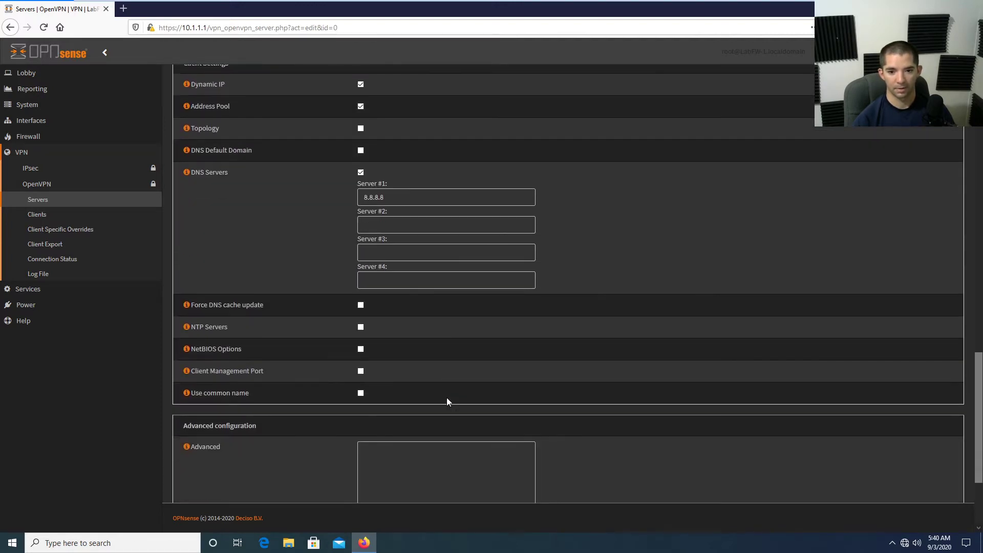
scroll(459, 398, "down", 3)
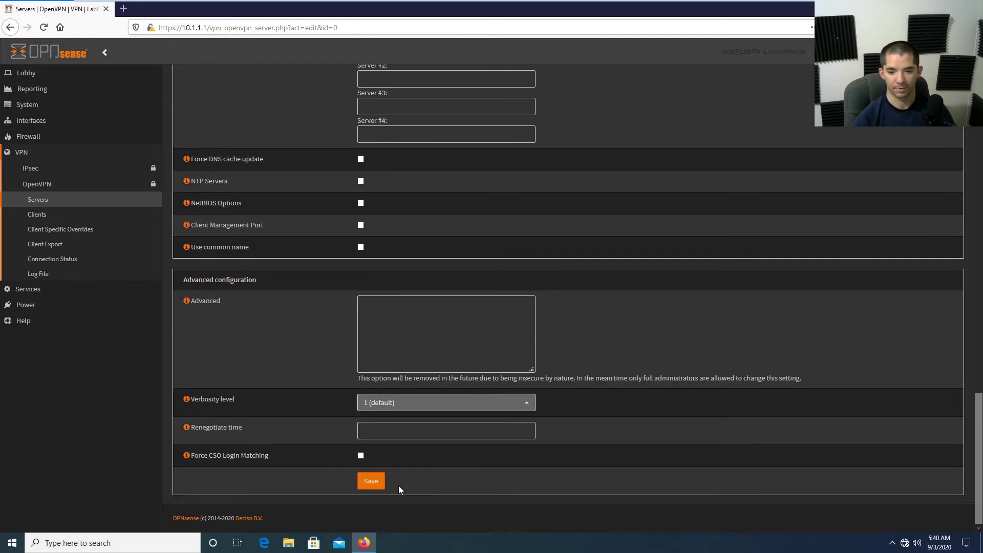
left_click(378, 486)
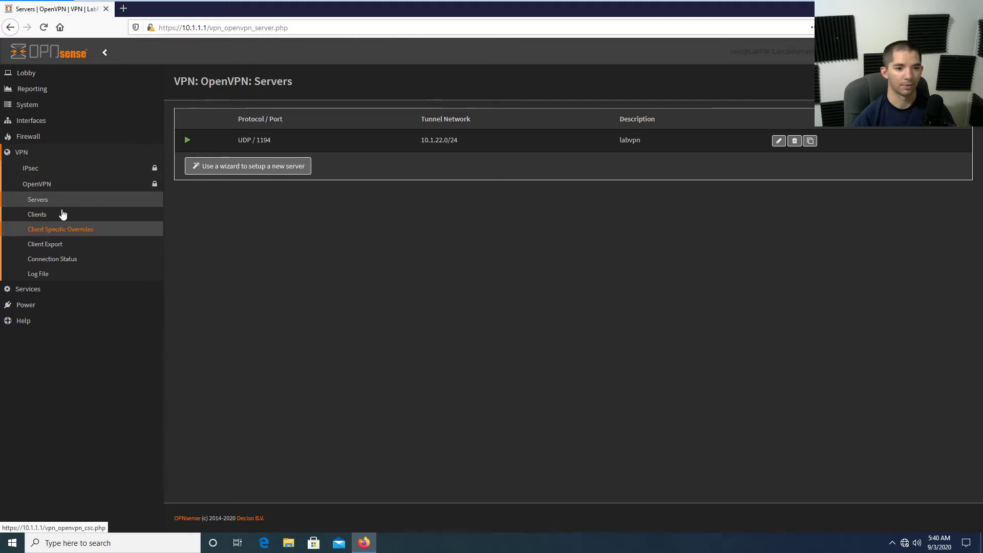
Visit the OpenVPN Client Export page, then open the WAN interface settings.
left_click(59, 248)
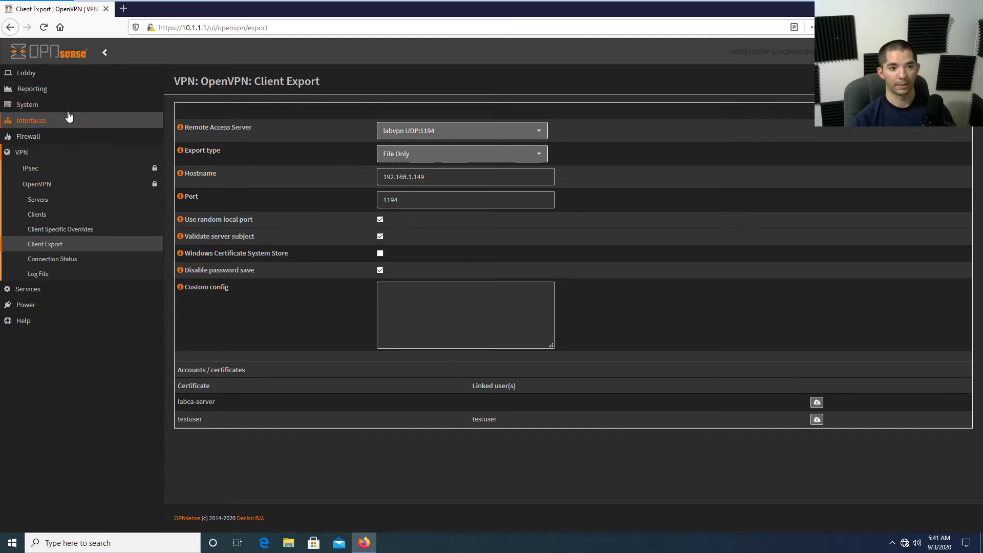
left_click(49, 121)
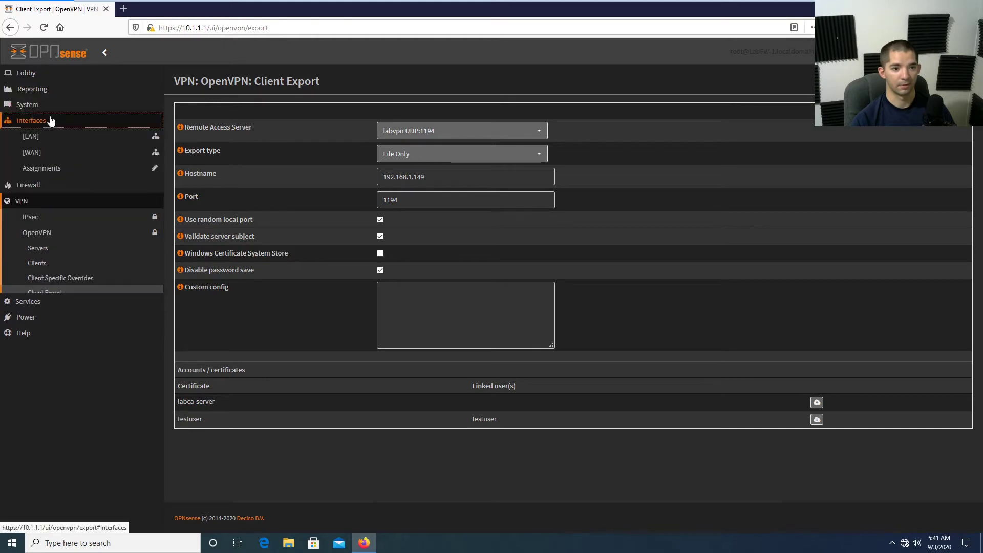
left_click(53, 150)
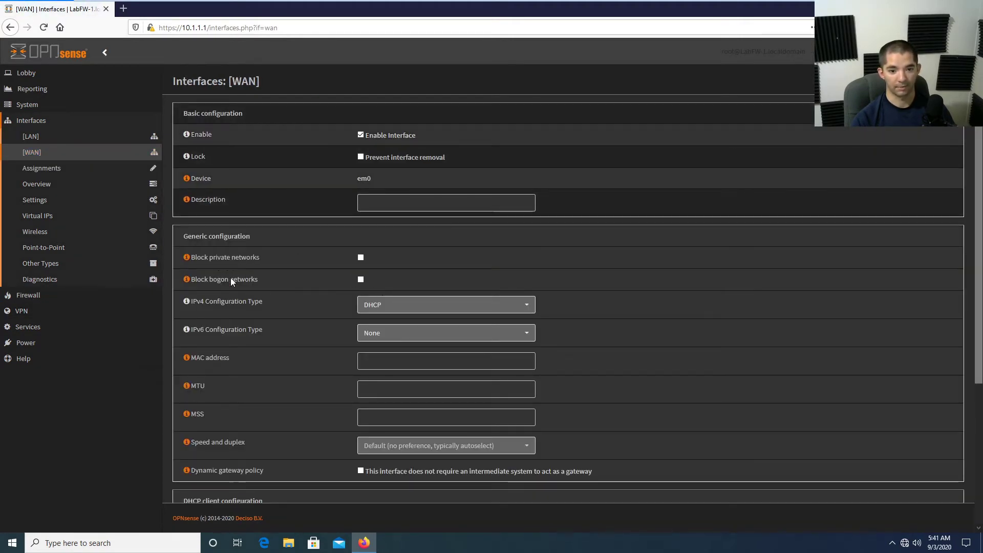
Return to the OpenVPN Client Export page for labvpn UDP:1194 via VPN > OpenVPN.
left_click(67, 315)
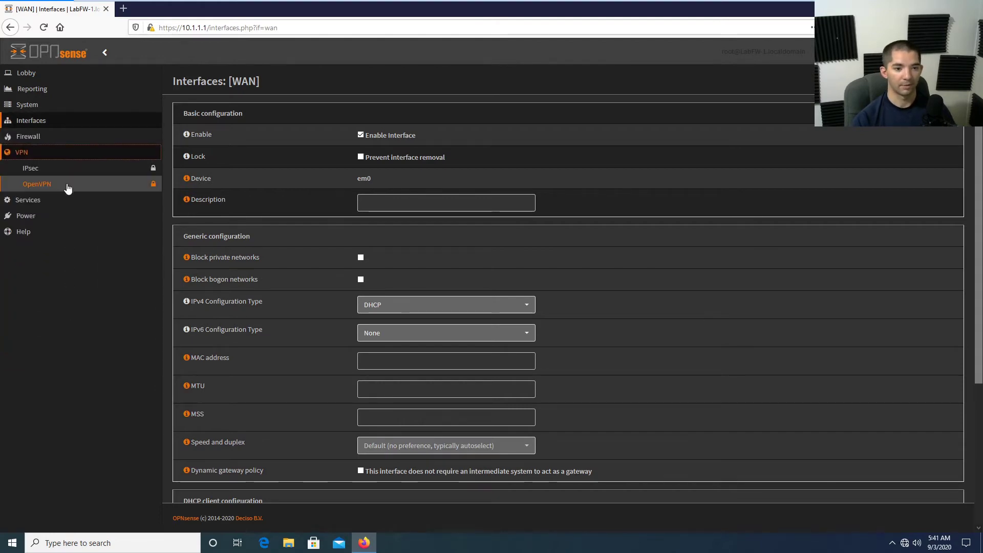
left_click(66, 186)
left_click(59, 244)
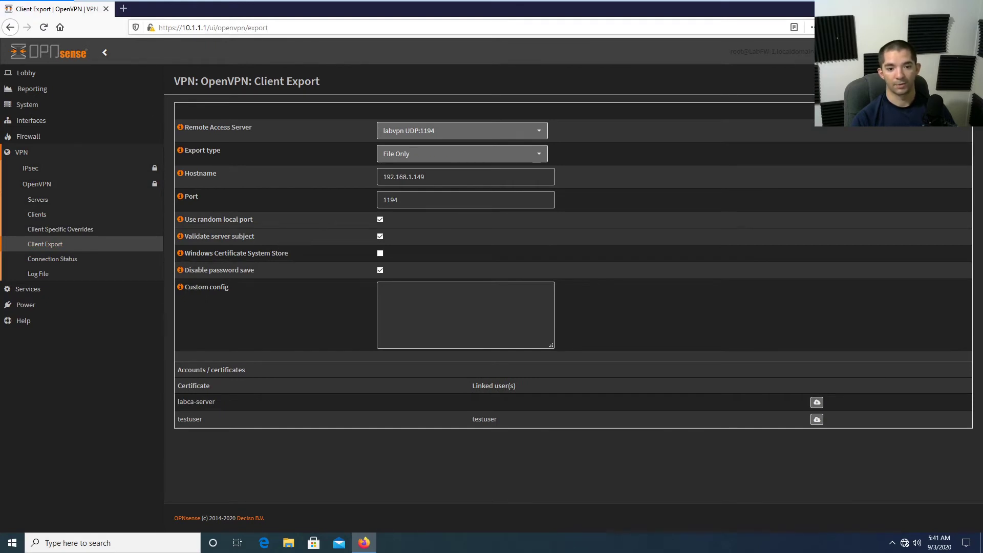
Download testuser's client configuration and save it as labvpn_testuser.ovpn.
left_click_drag(184, 270, 252, 271)
left_click(434, 258)
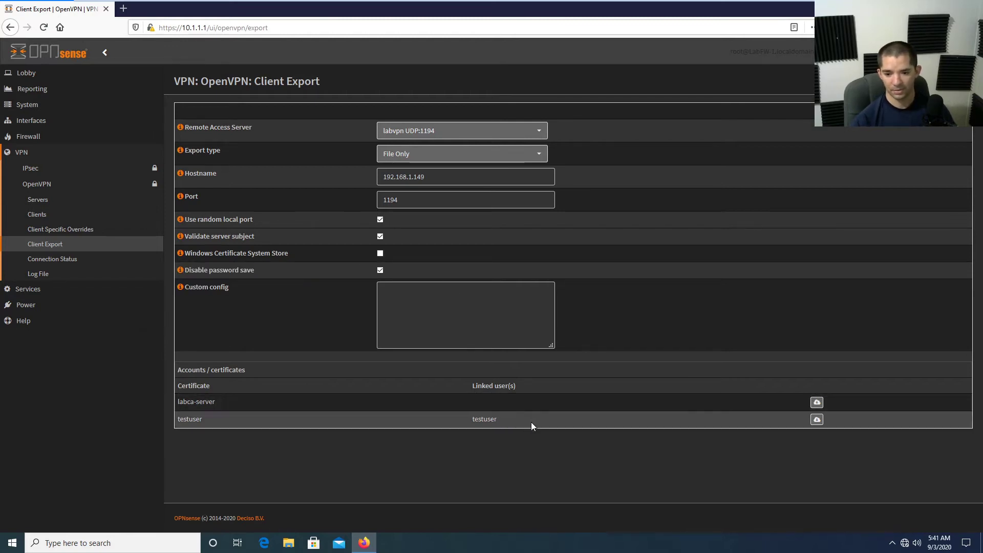
left_click(818, 421)
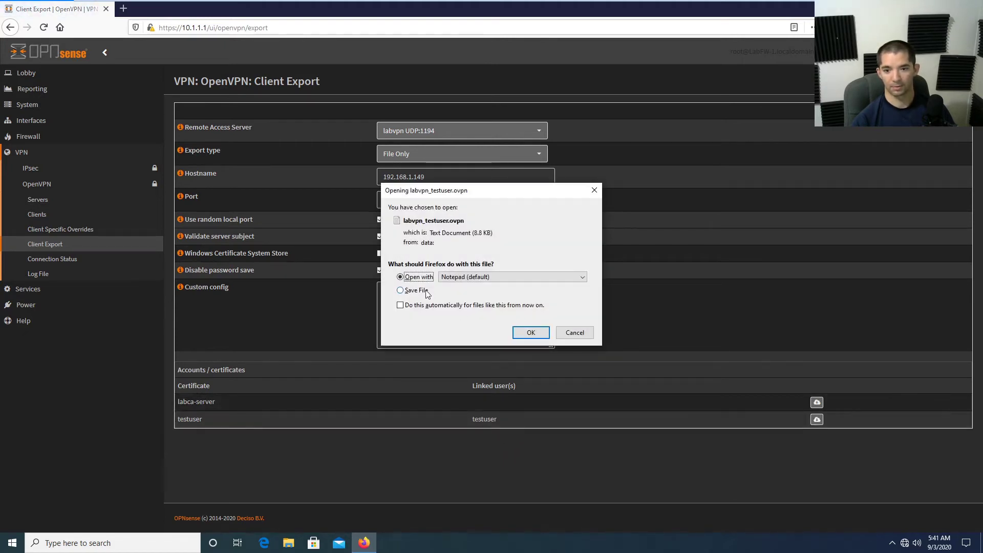
left_click(427, 291)
left_click(531, 332)
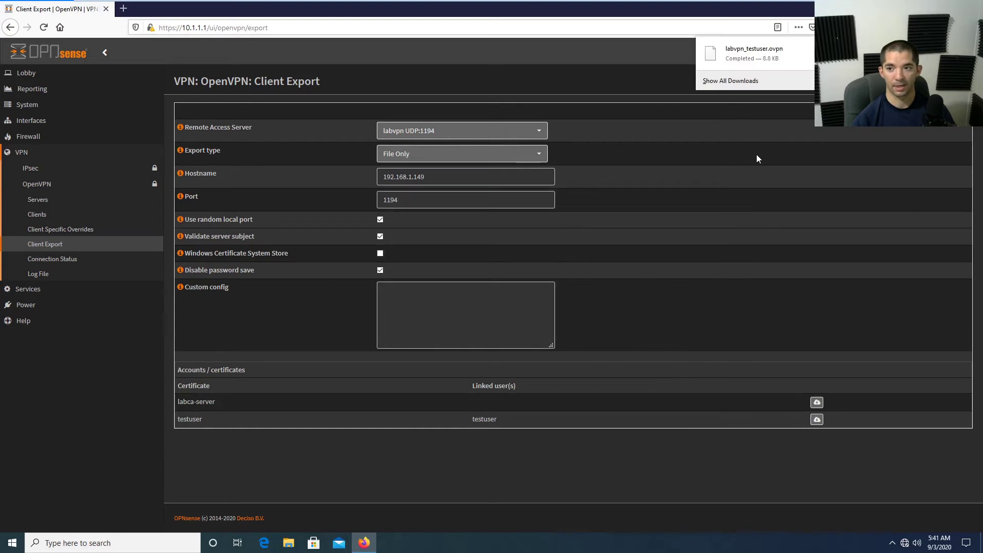
key("Escape")
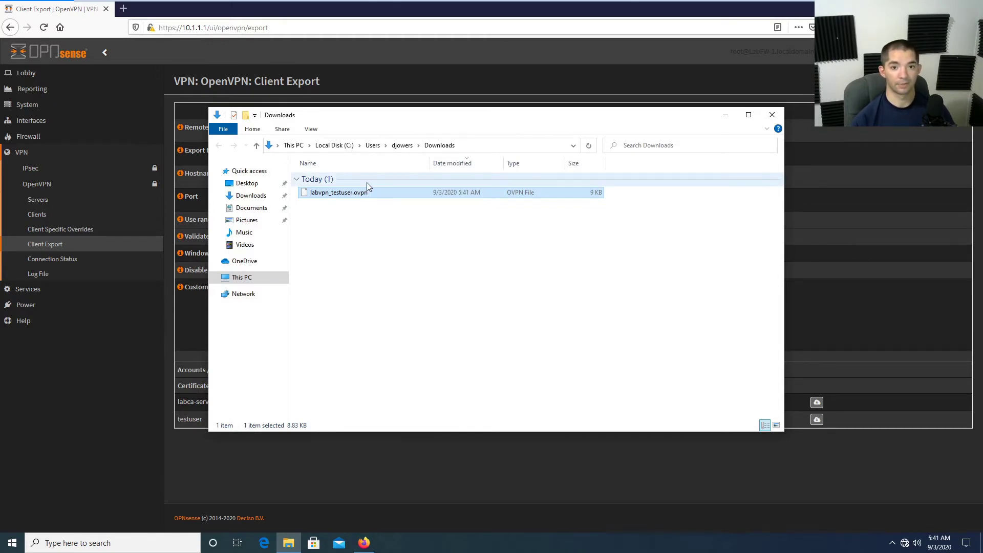
Open labvpn_testuser.ovpn in Notepad++ and copy its entire contents.
left_click(395, 249)
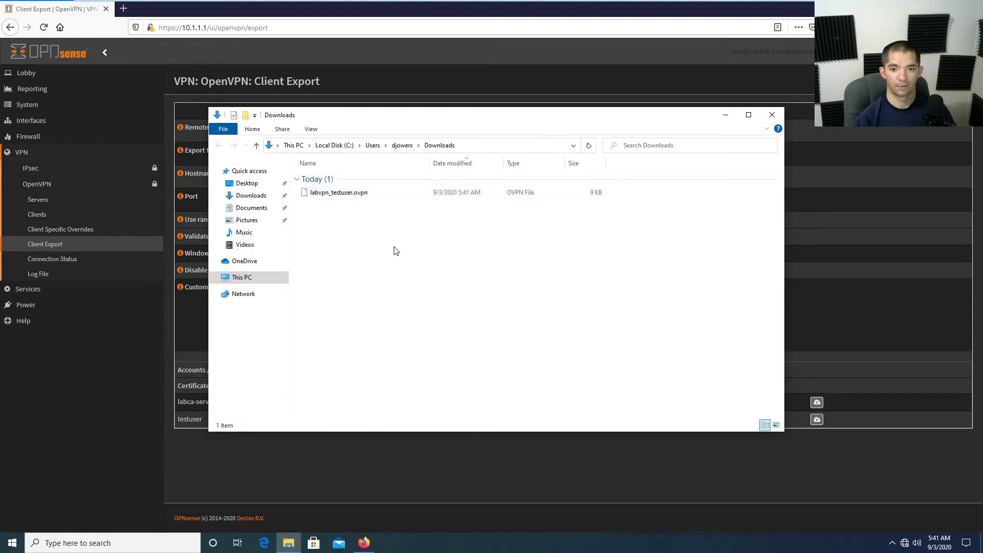
left_click(365, 198)
double_click(363, 192)
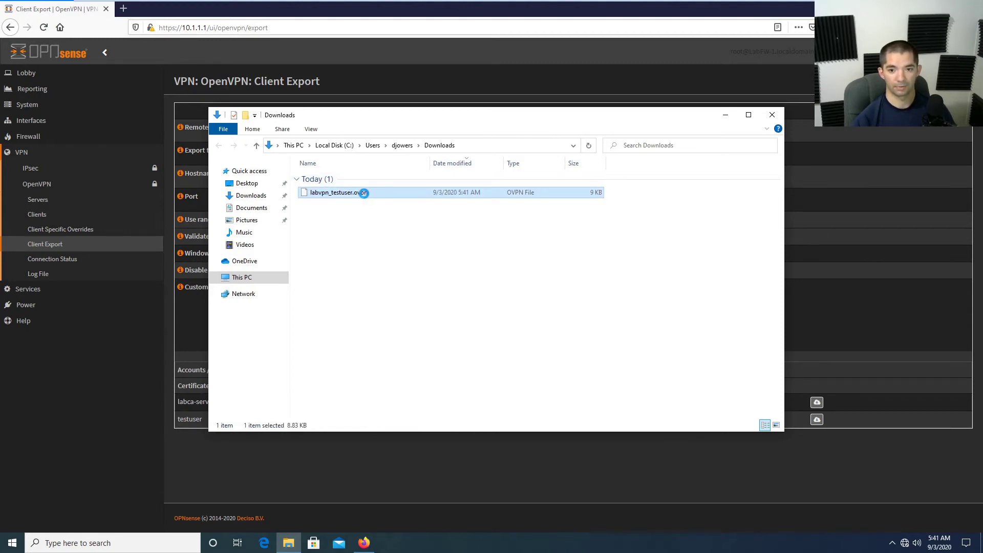
right_click(363, 192)
left_click(402, 223)
left_click(122, 139)
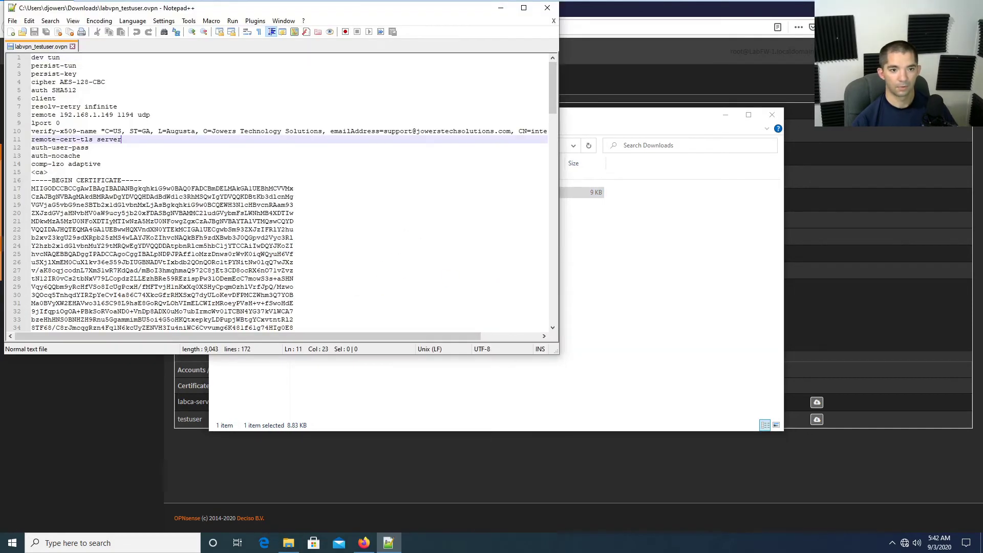
key("ctrl+a")
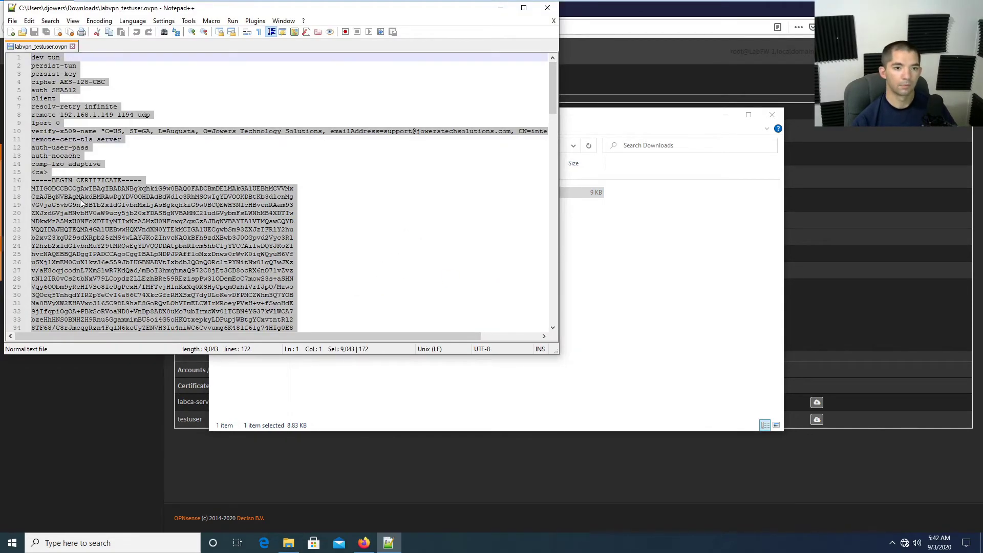
right_click(81, 201)
left_click(108, 216)
Bring back the OPNsense client export page, then switch to the TestMachine virtual machine.
left_click(574, 120)
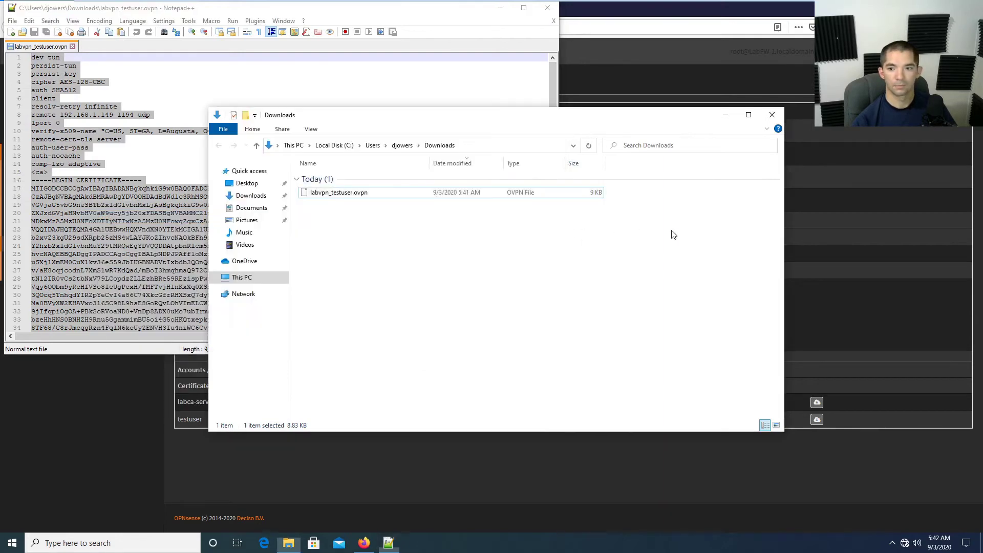
left_click(645, 17)
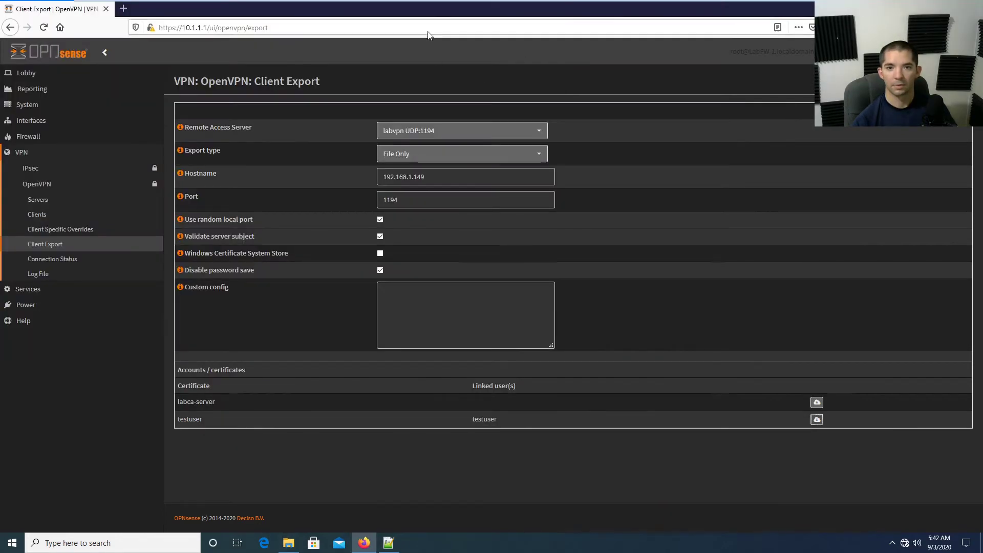
mouse_move(356, 4)
left_click(495, 8)
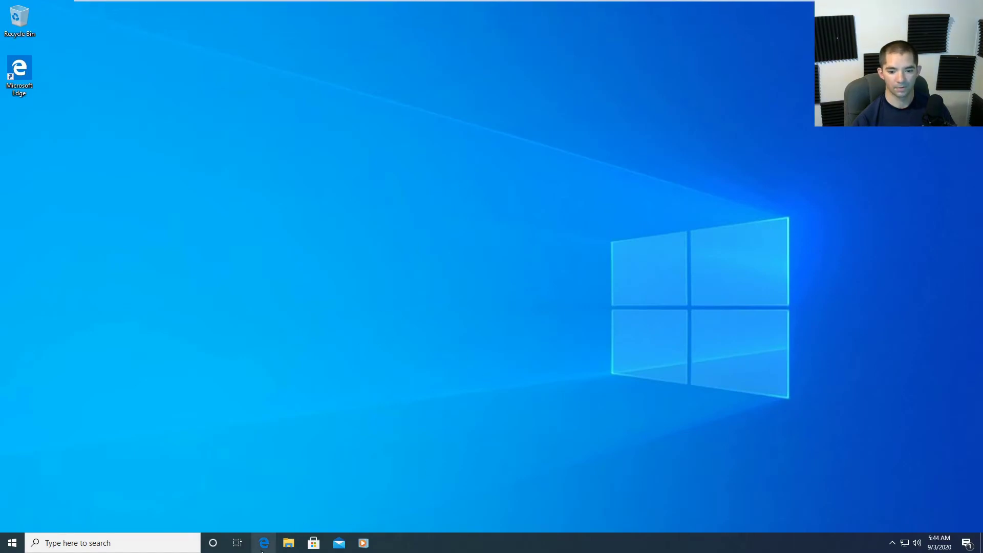
In Edge, search Bing for 'opnvpn' and go to the openvpn.net website.
left_click(262, 544)
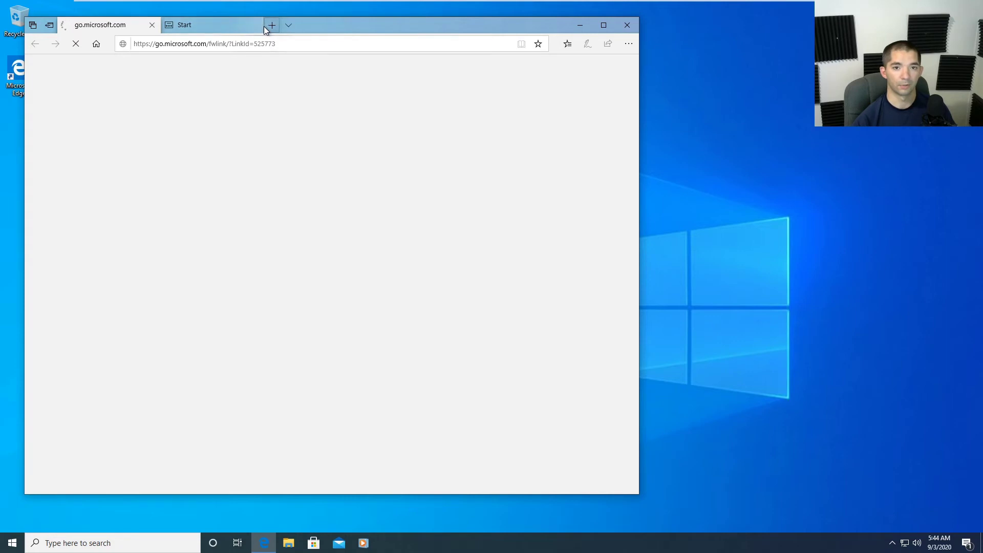
left_click(255, 26)
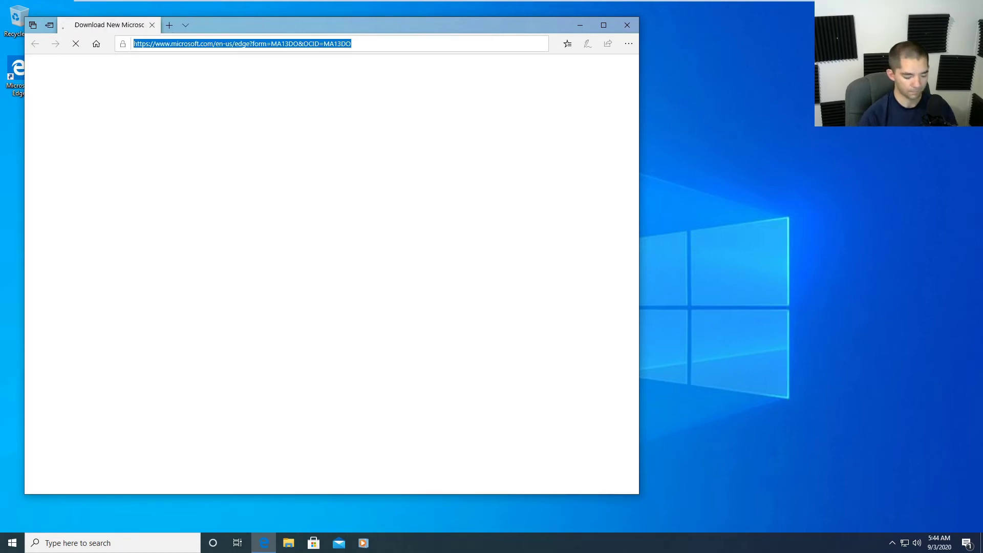
type("opnvp")
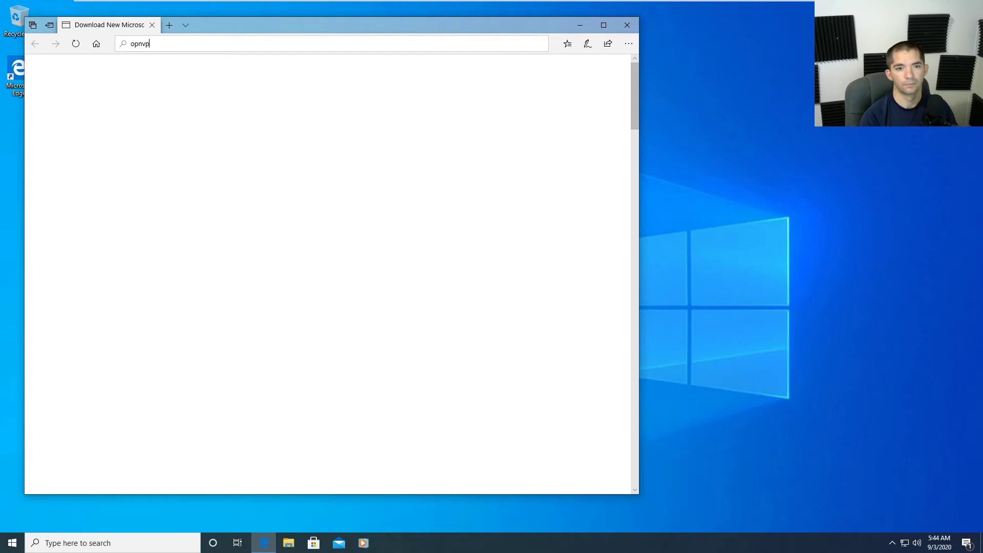
type("n")
key("Return")
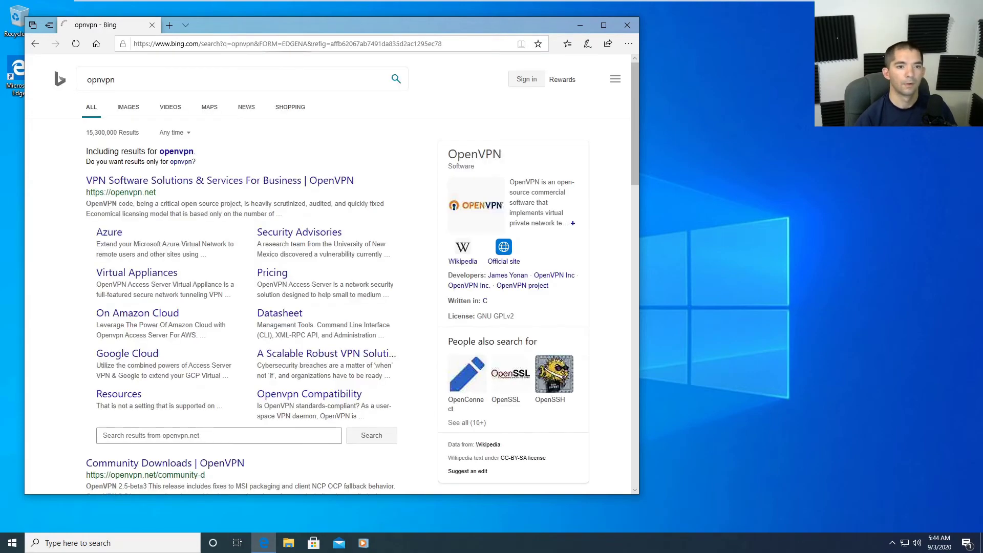
left_click(206, 184)
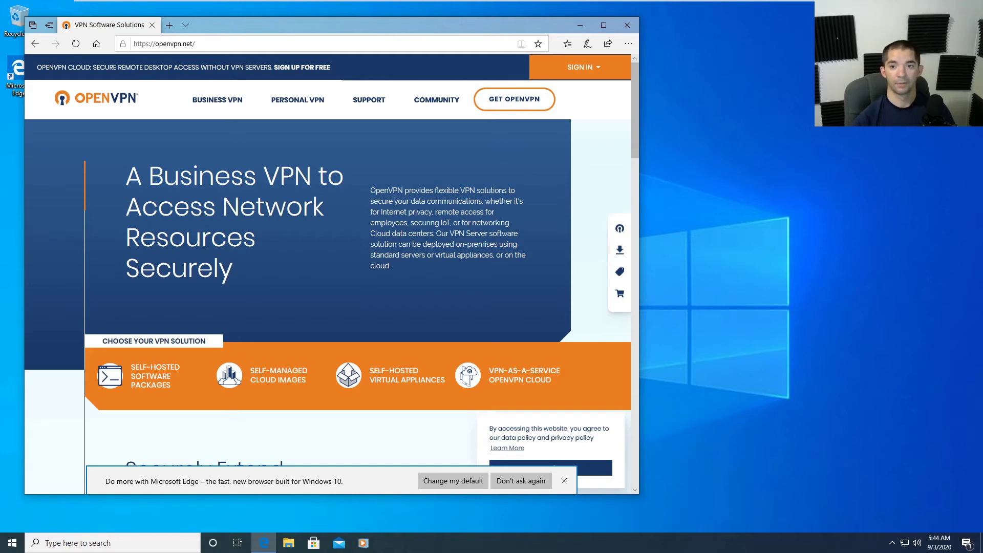
From the Community menu, reach Downloads and scroll to the 2.5-beta3 Windows MSI installers.
mouse_move(424, 106)
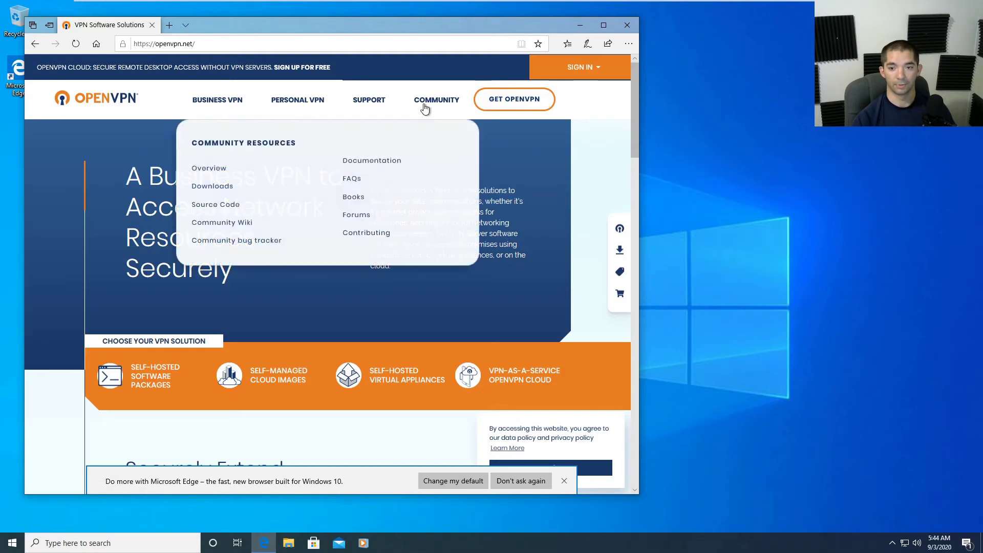
left_click(213, 188)
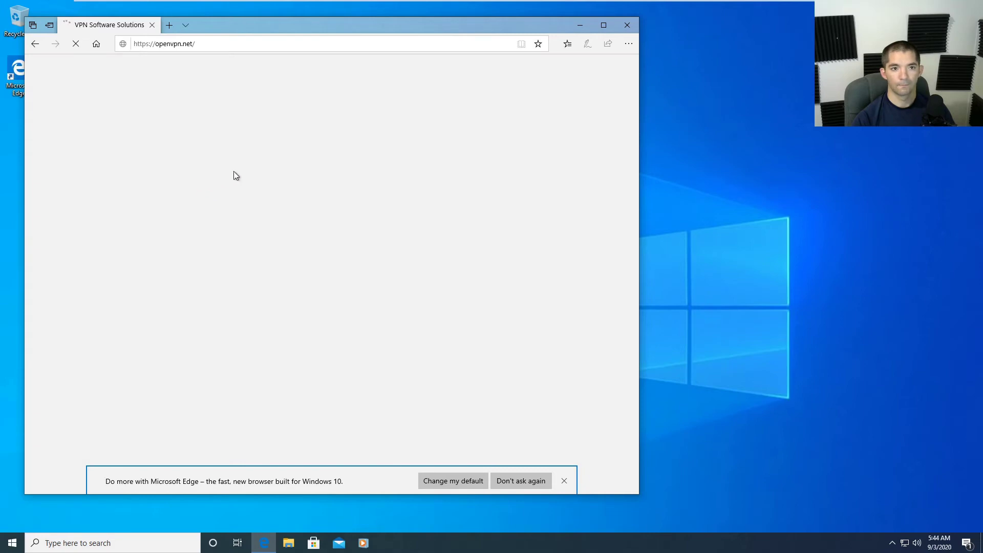
scroll(252, 280, "down", 4)
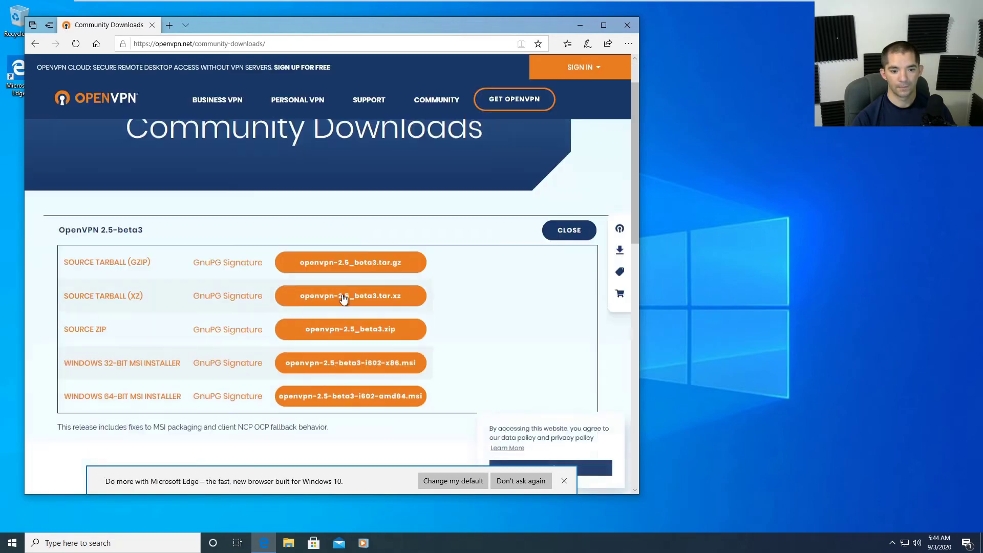
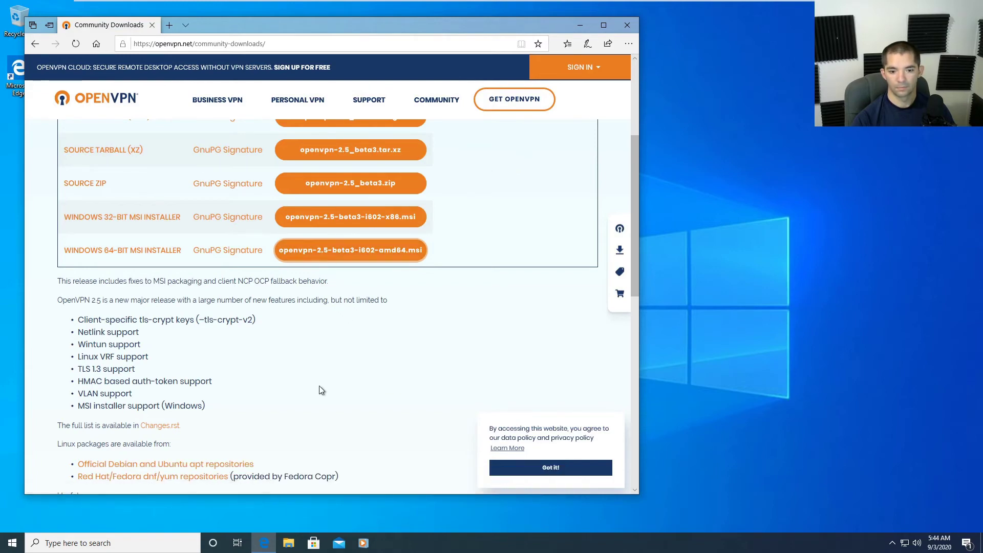
Install OpenVPN 2.5 from the 64-bit MSI installer with default settings.
left_click(348, 250)
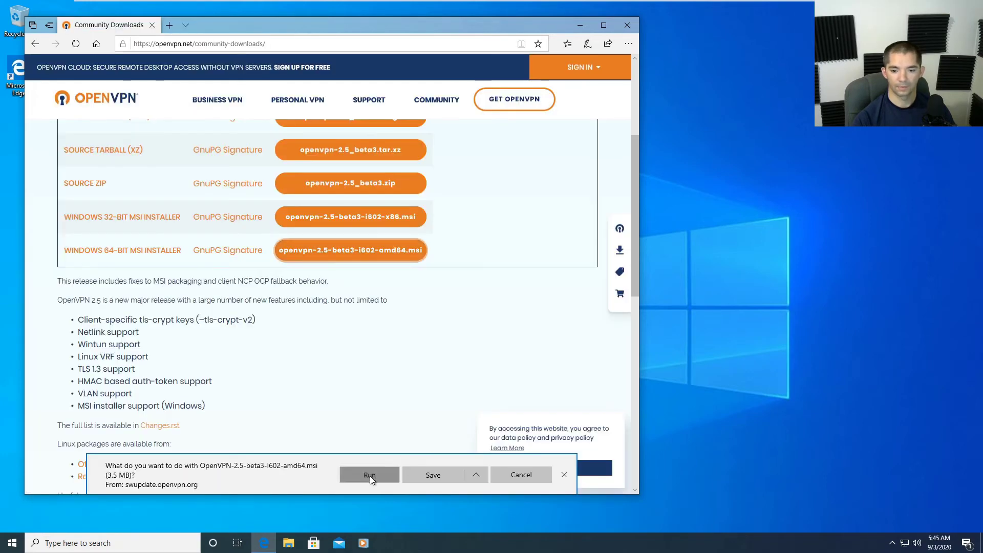
left_click(369, 476)
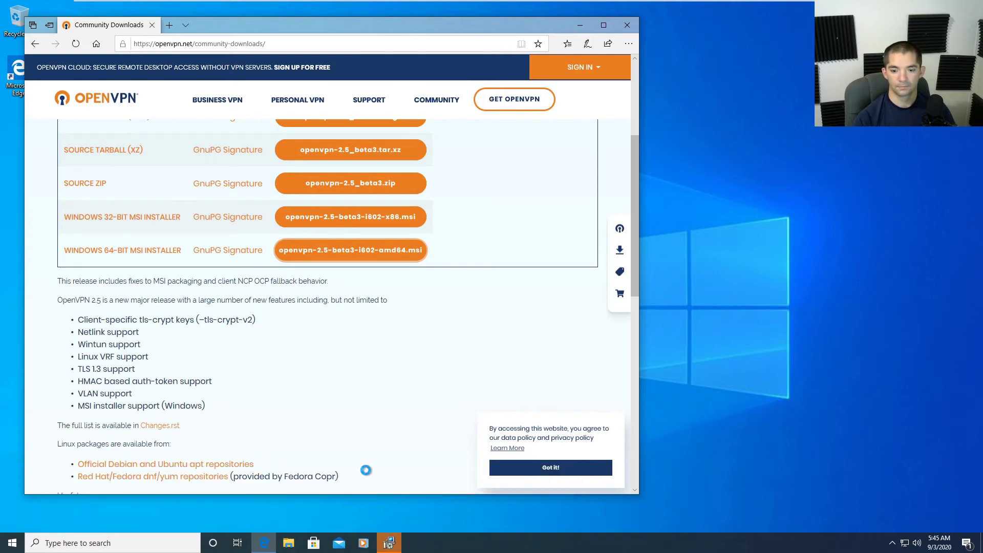
left_click(490, 279)
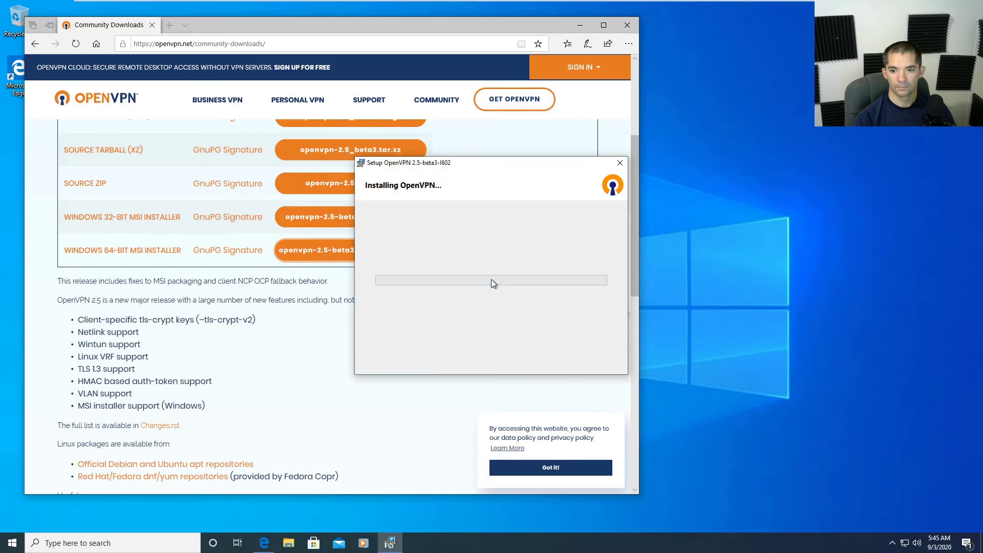
left_click(466, 339)
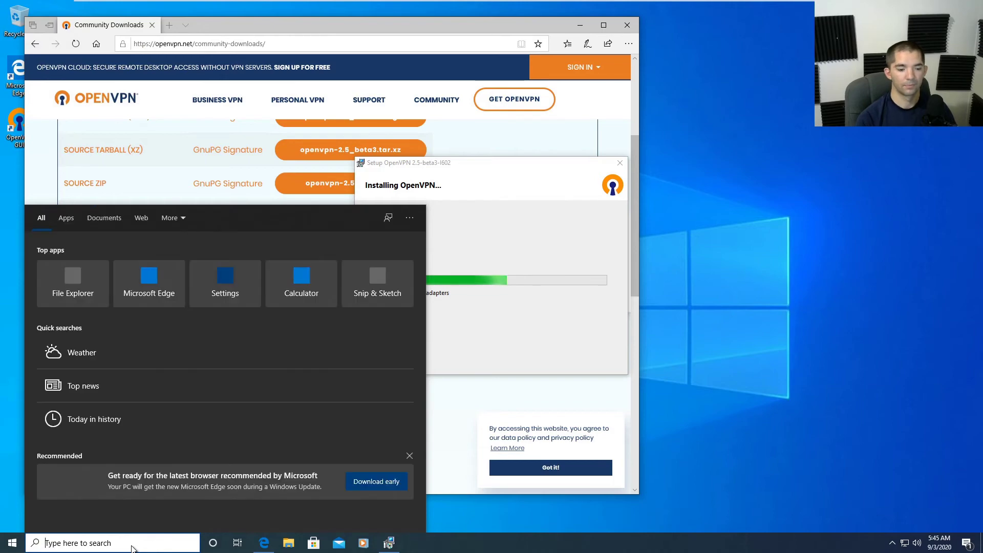
Open a blank Notepad document, then close it without pasting anything.
type("note")
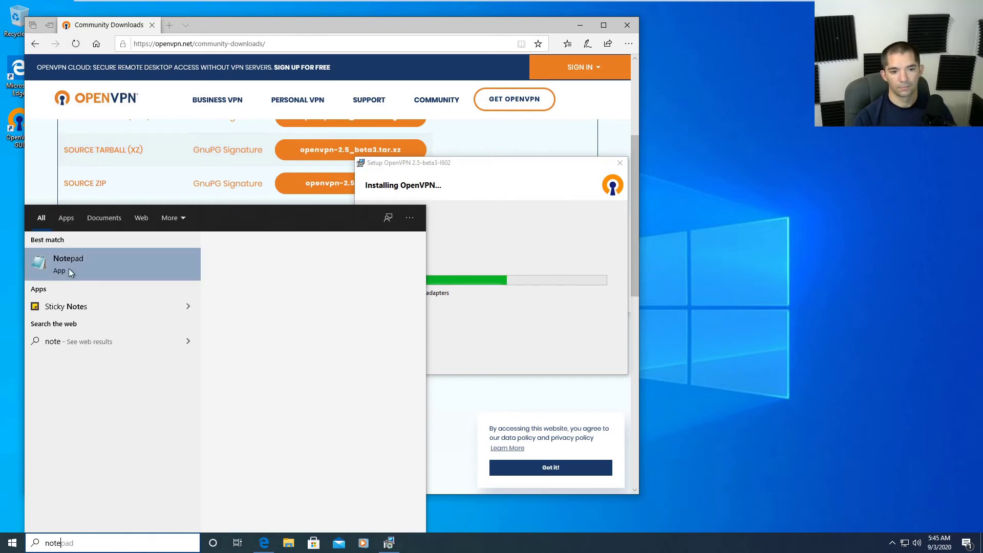
left_click(68, 268)
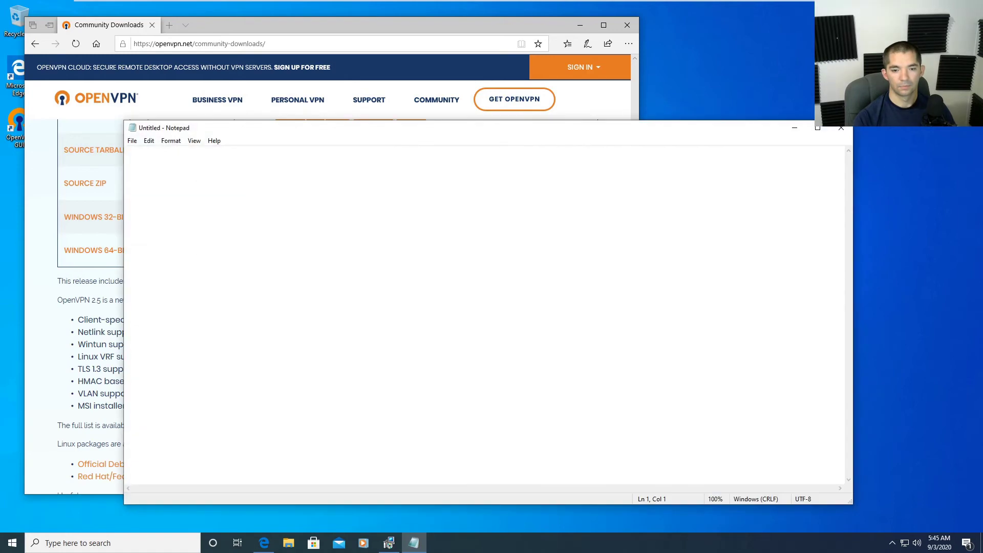
right_click(262, 206)
left_click(508, 272)
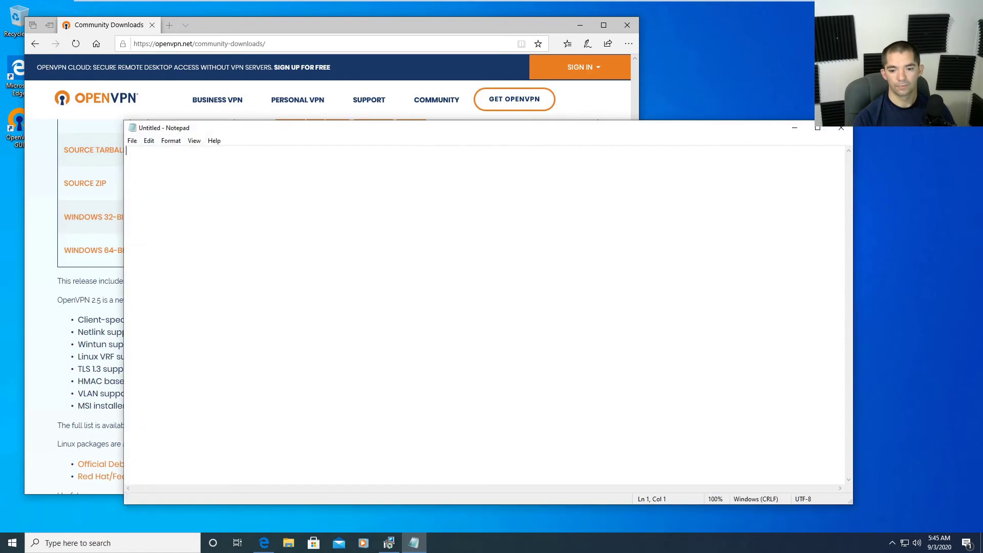
left_click(841, 128)
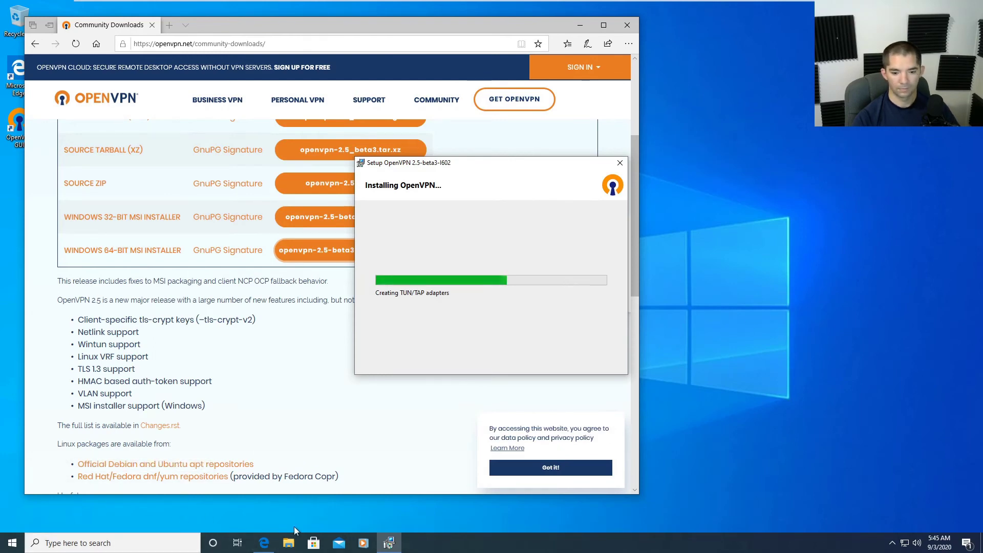
key("super")
key("Escape")
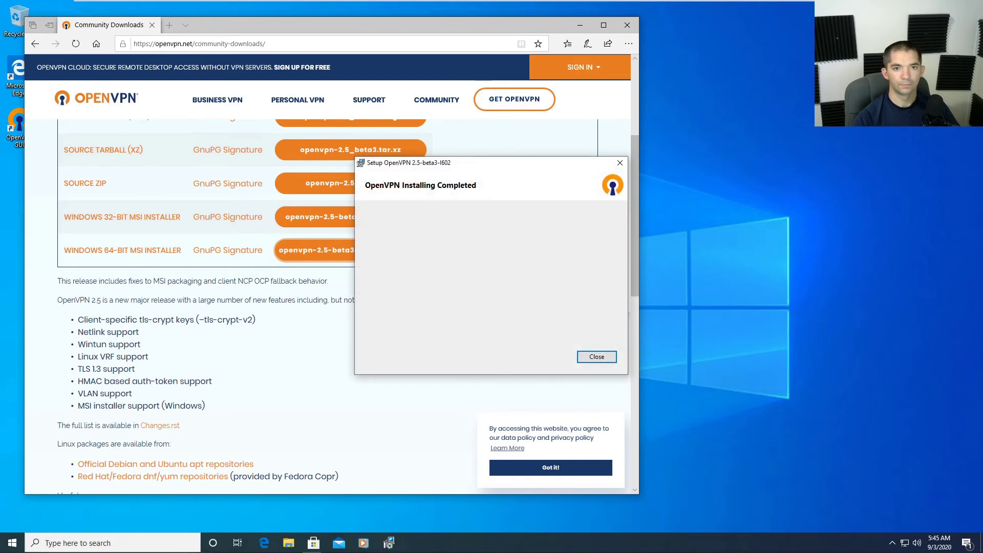
Close the finished OpenVPN setup, acknowledge the no-profiles message, and return to the TestMachine VM.
mouse_move(397, 3)
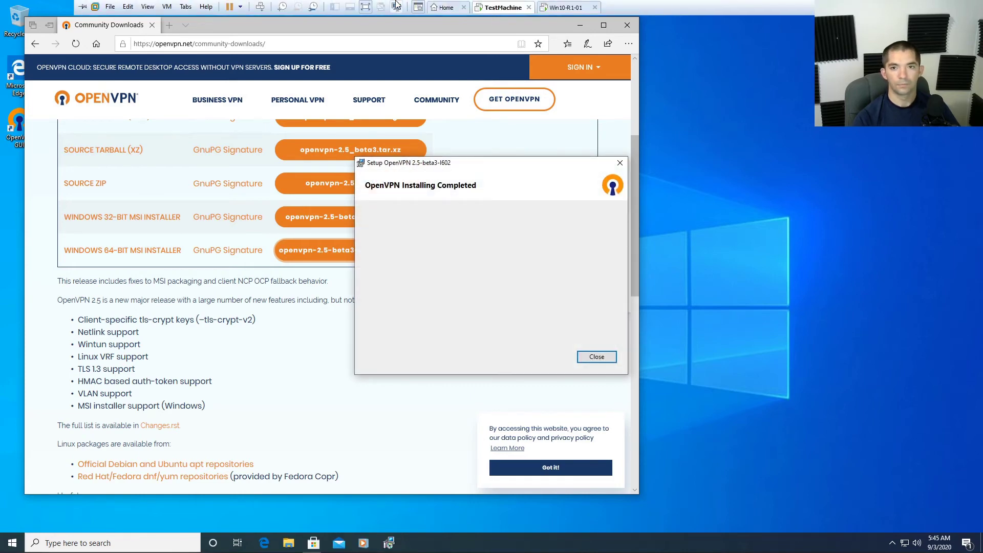
left_click(605, 358)
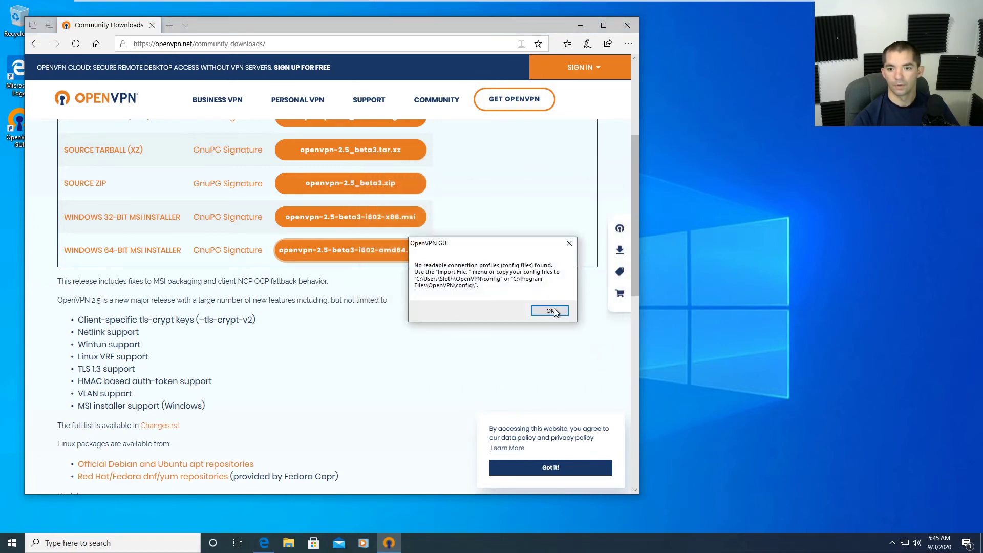
left_click(556, 311)
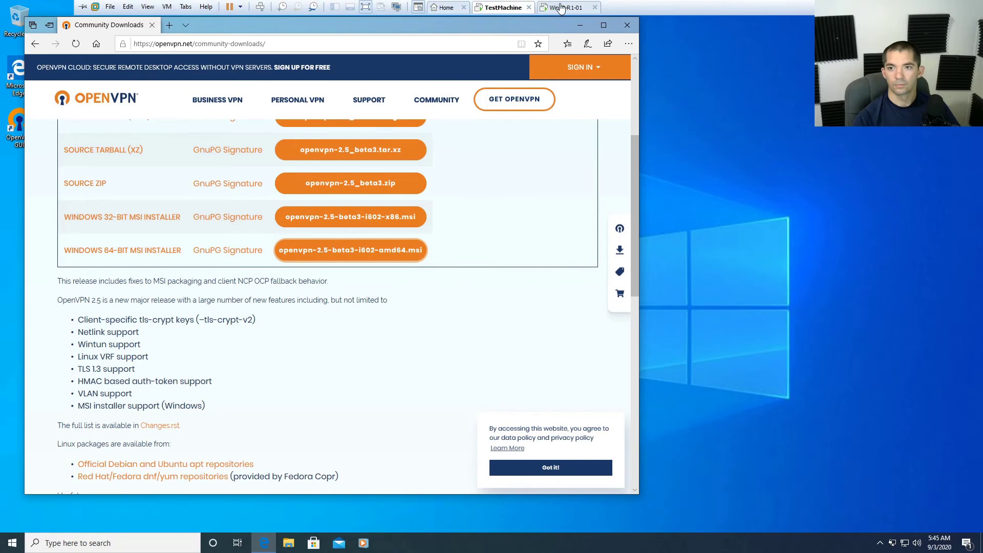
left_click(499, 8)
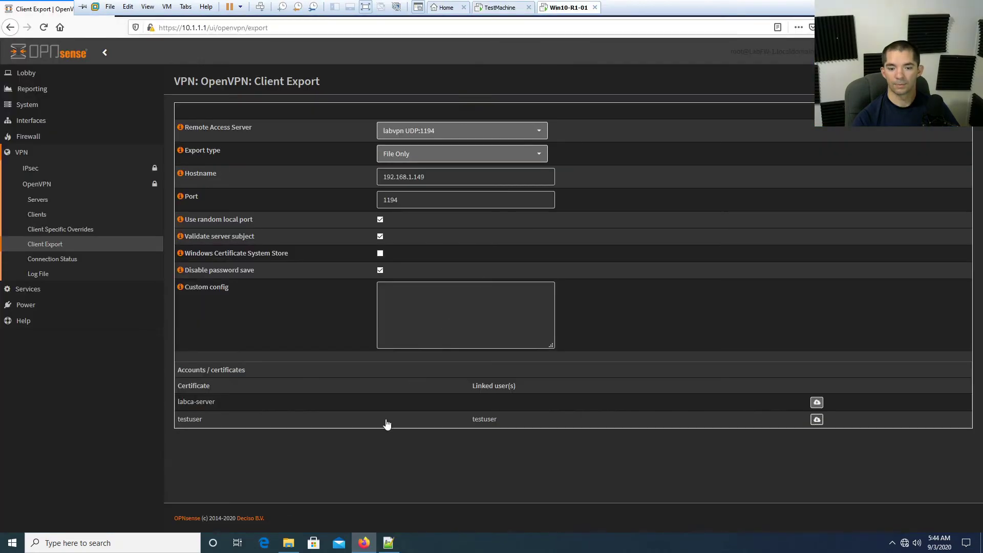
Copy the entire labvpn_testuser.ovpn configuration from Notepad++ to the clipboard and close the file.
left_click(394, 547)
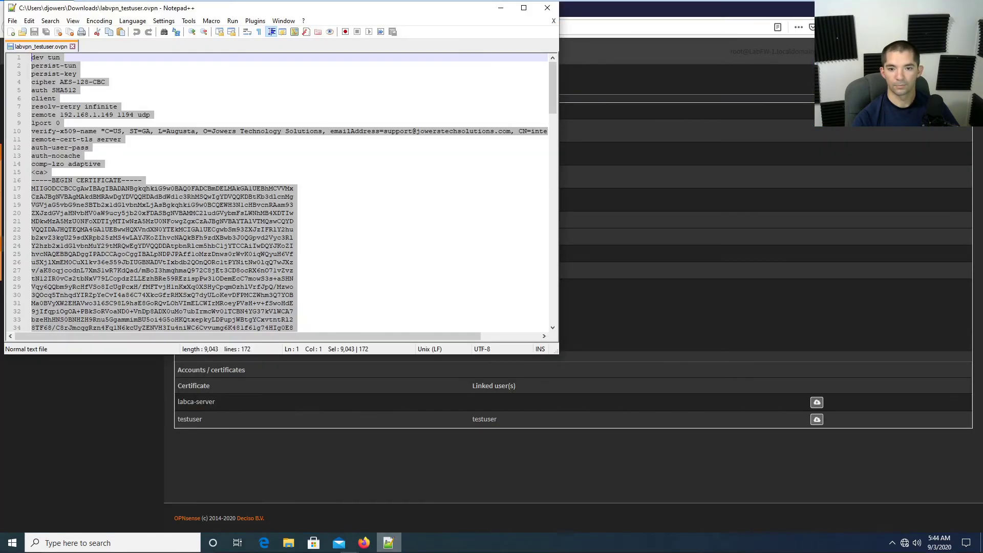
right_click(158, 201)
left_click(211, 225)
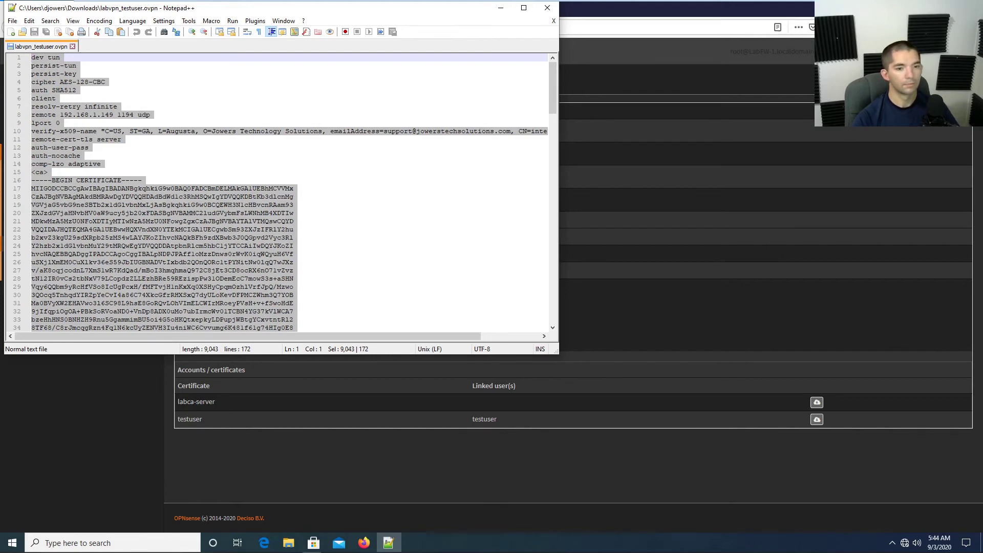
left_click(548, 8)
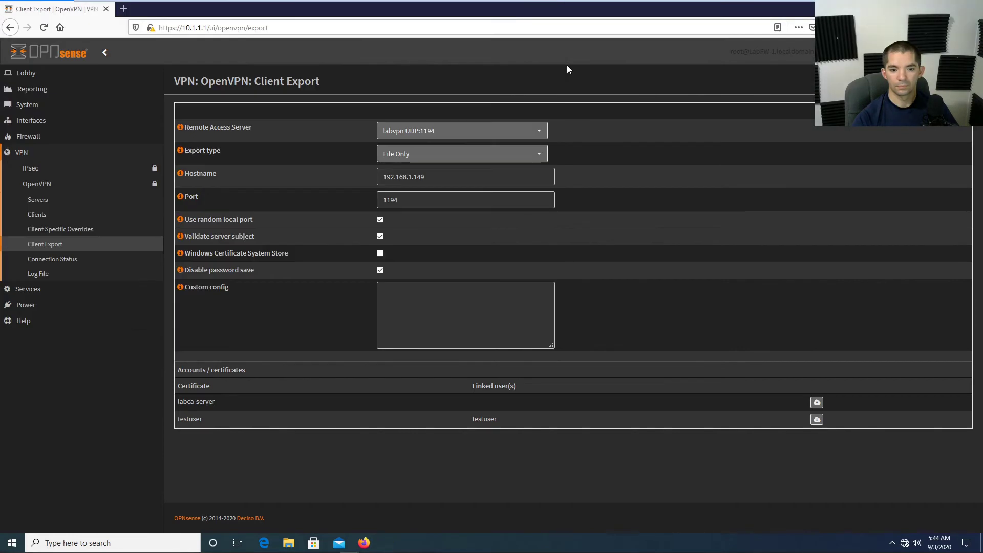
mouse_move(563, 3)
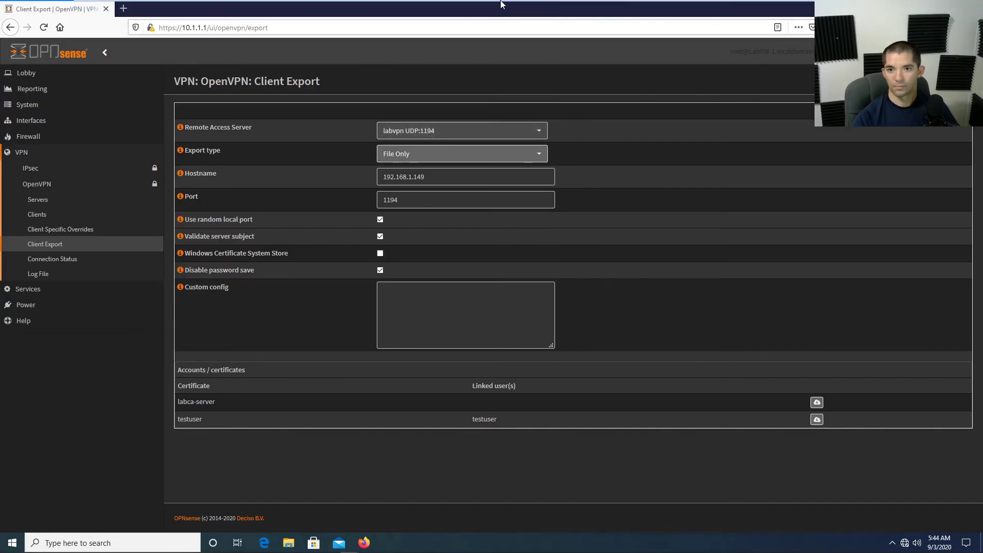
left_click(494, 12)
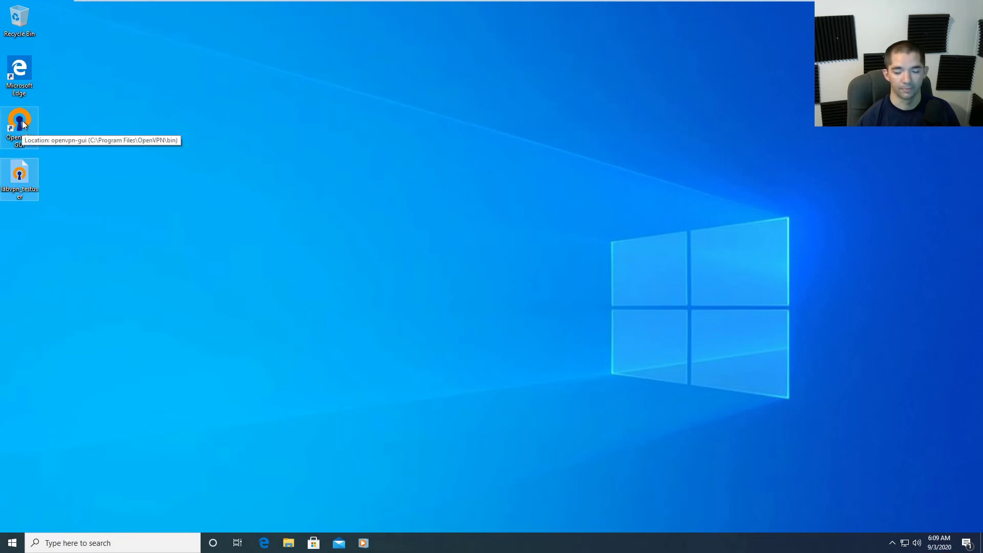
Import labvpn_testuser.ovpn from the Desktop into OpenVPN GUI from the tray icon and confirm success.
left_click(891, 543)
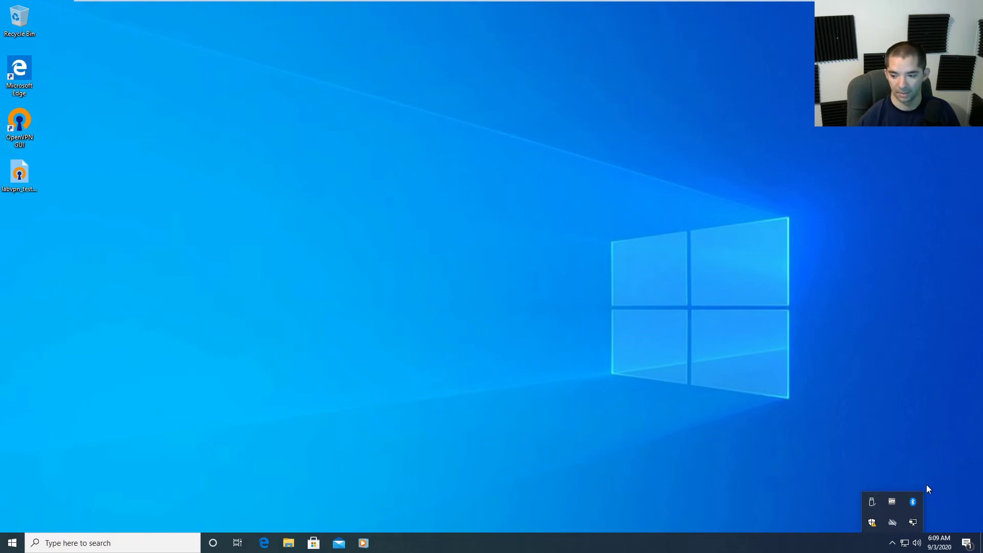
right_click(917, 523)
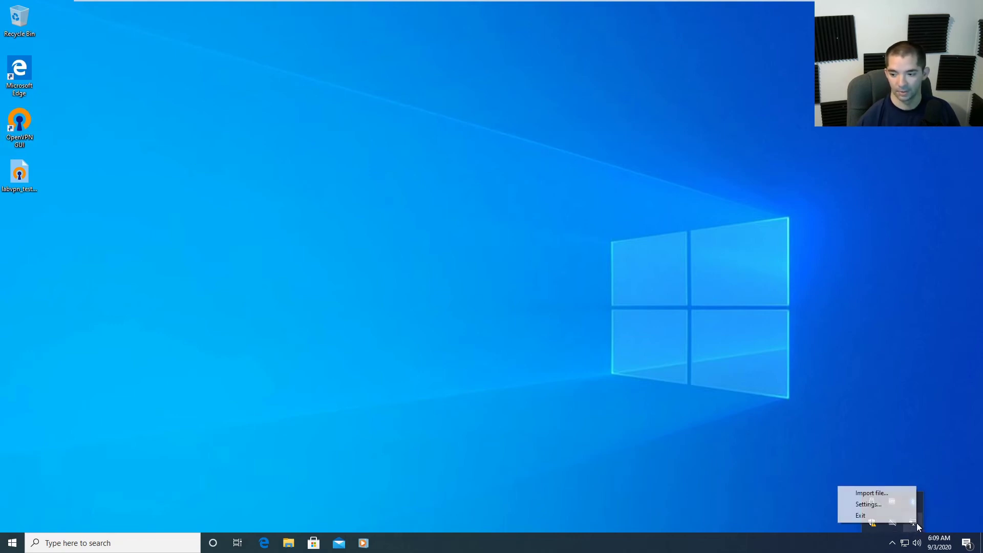
left_click(893, 496)
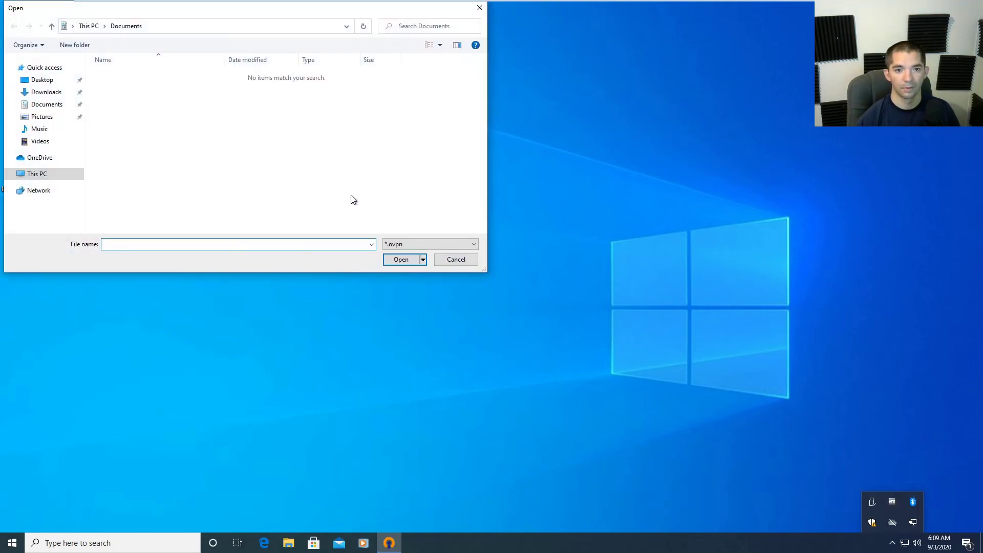
left_click(41, 81)
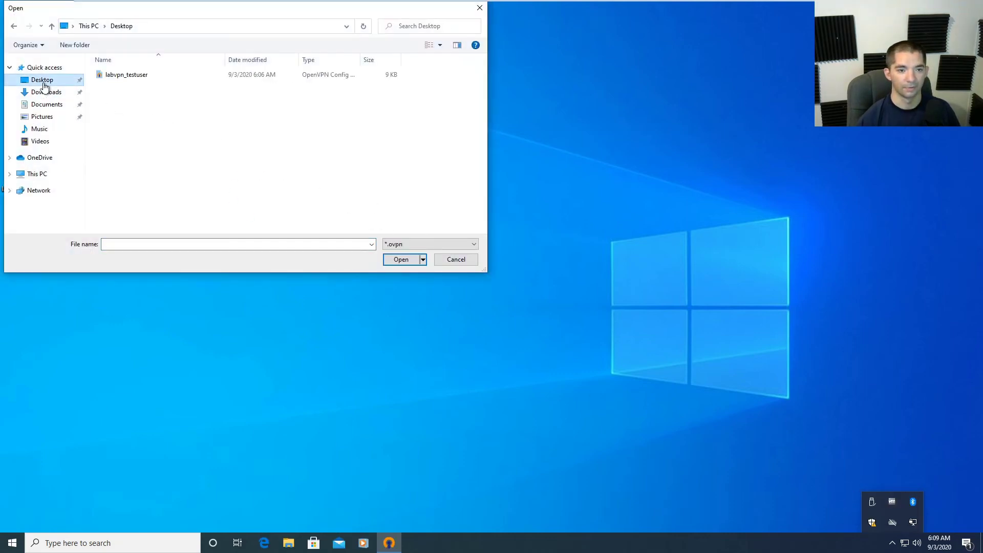
left_click(170, 78)
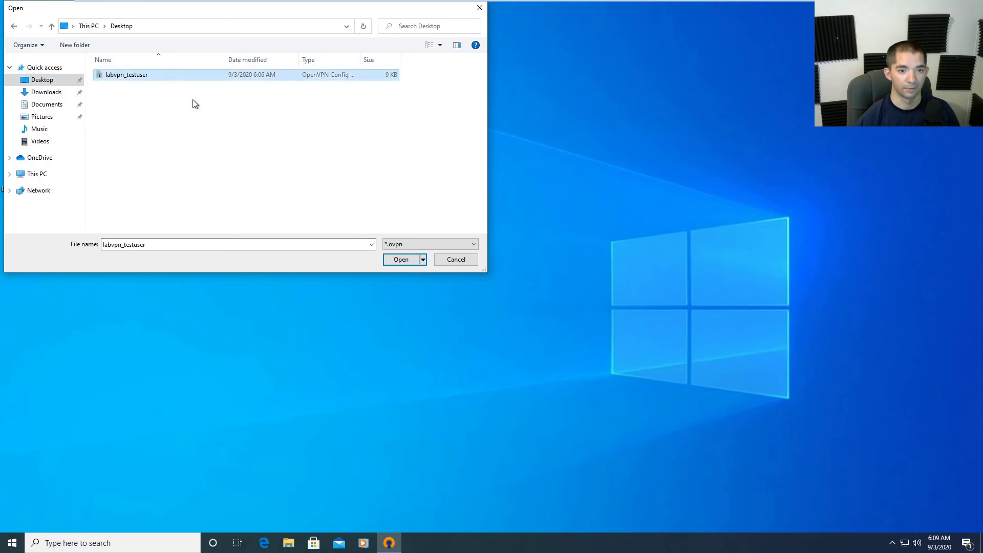
left_click(408, 261)
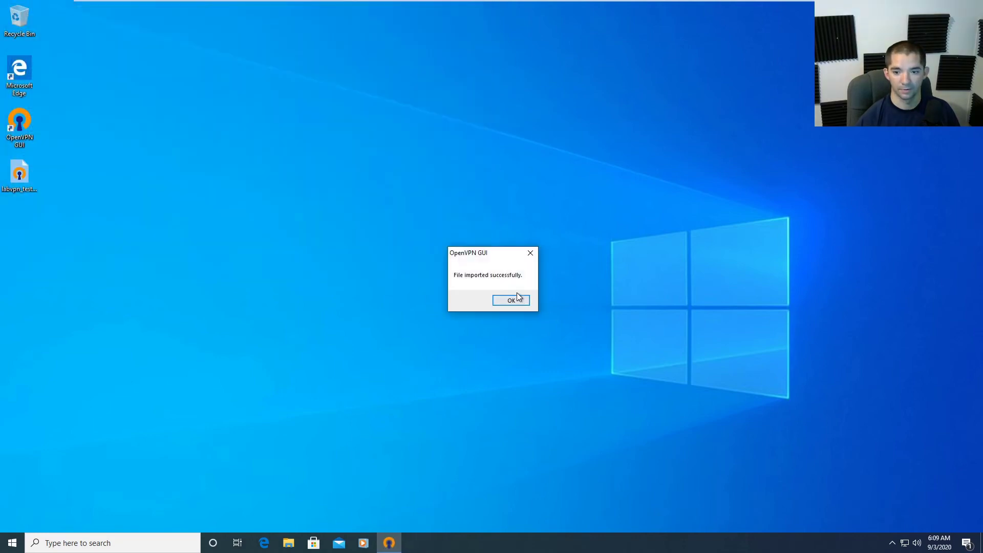
left_click(512, 302)
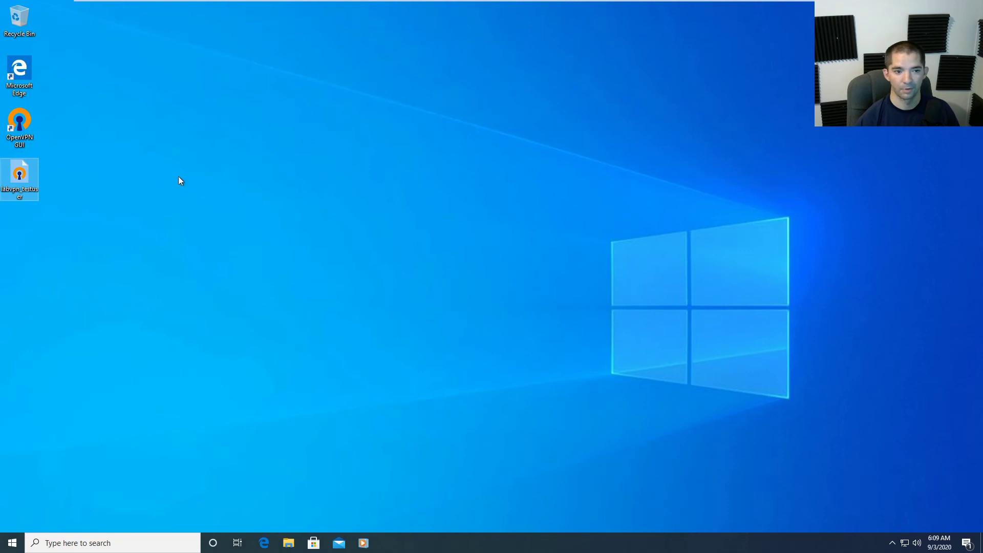
Connect the labvpn_testuser profile with the VPN login credentials, receiving IP 10.1.22.6.
left_click(892, 543)
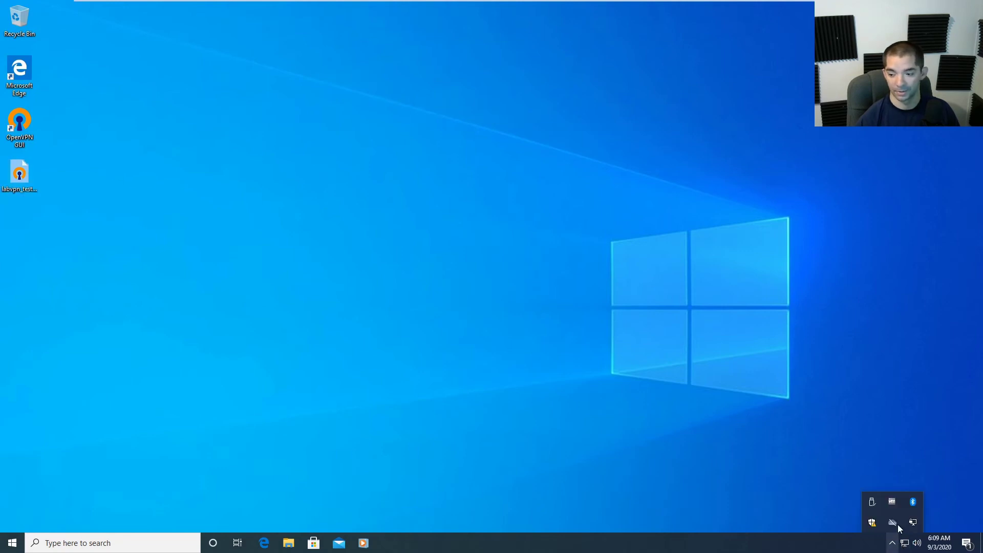
right_click(914, 520)
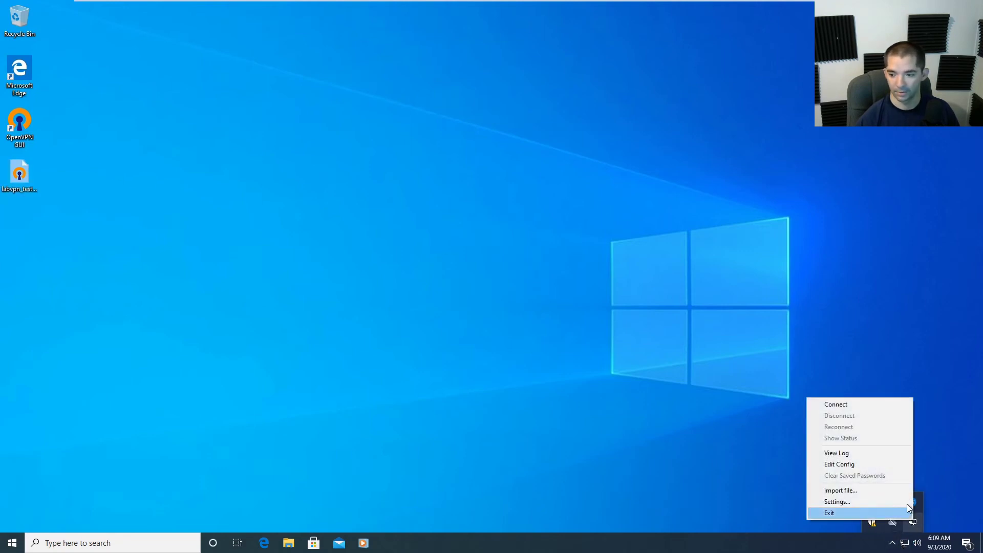
left_click(856, 404)
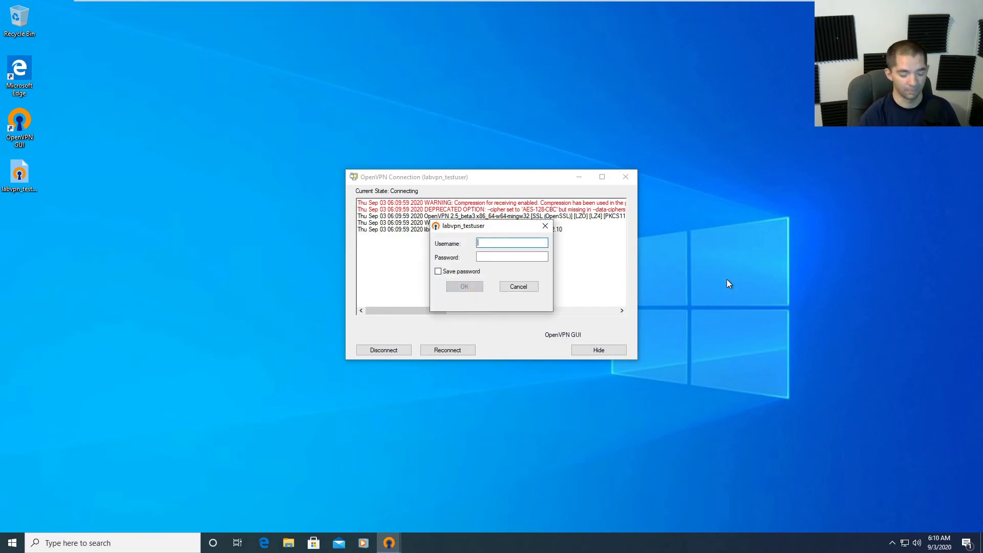
type("testuser")
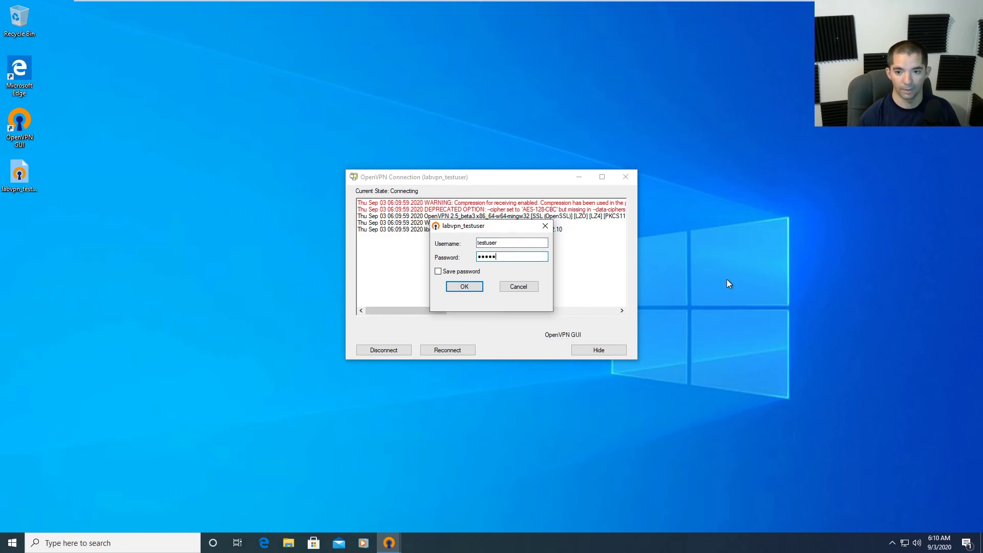
key("Return")
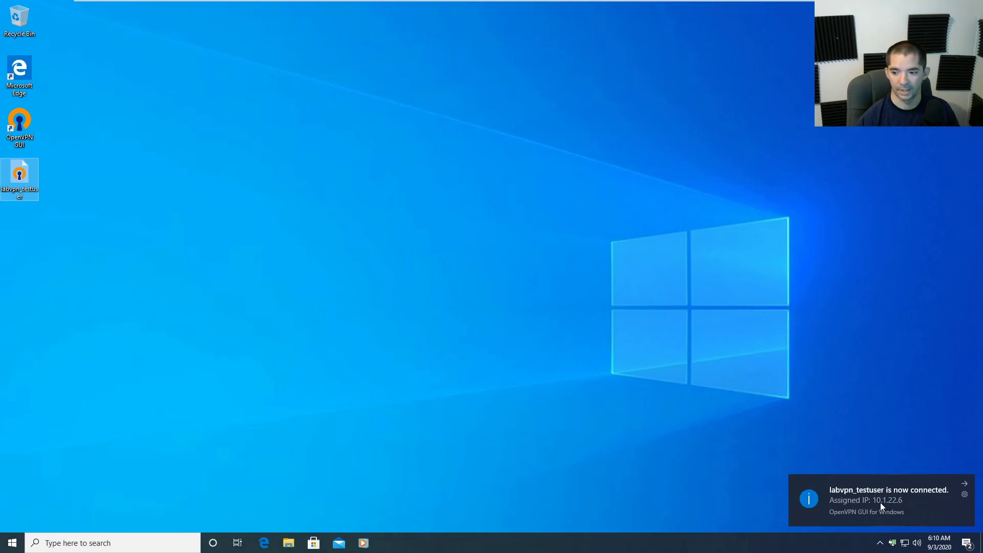
left_click(663, 392)
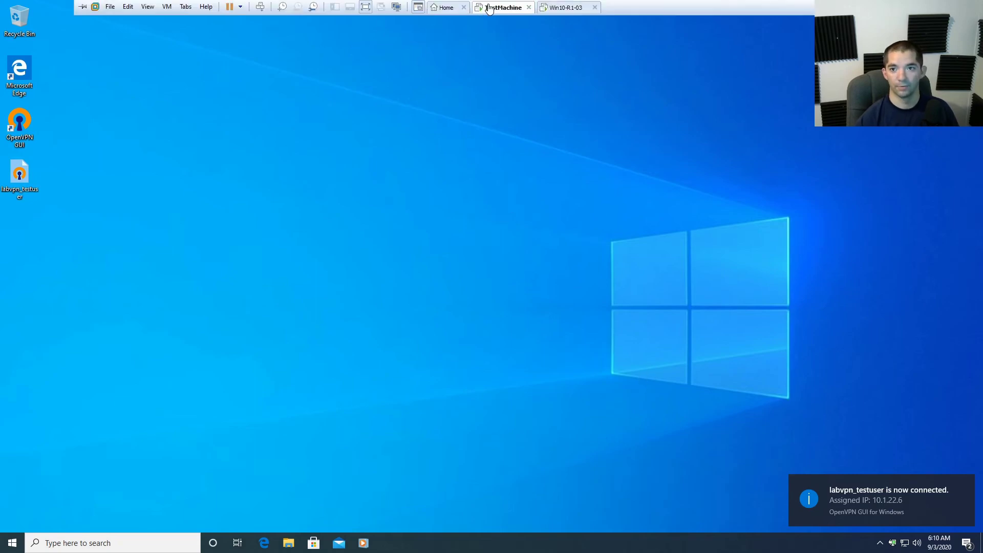
On the internal PC, open File Explorer and go to This PC.
left_click(494, 8)
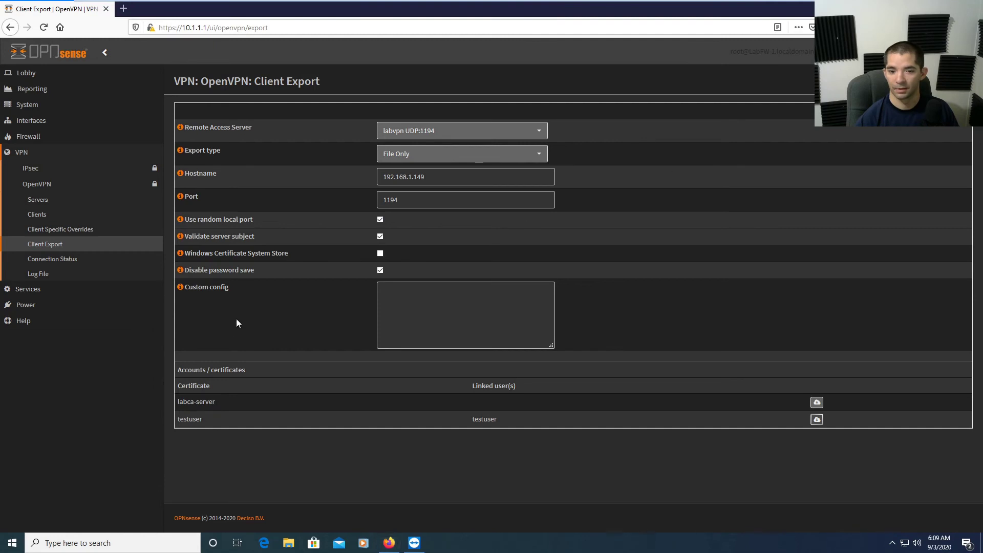
key("super+d")
left_click(103, 542)
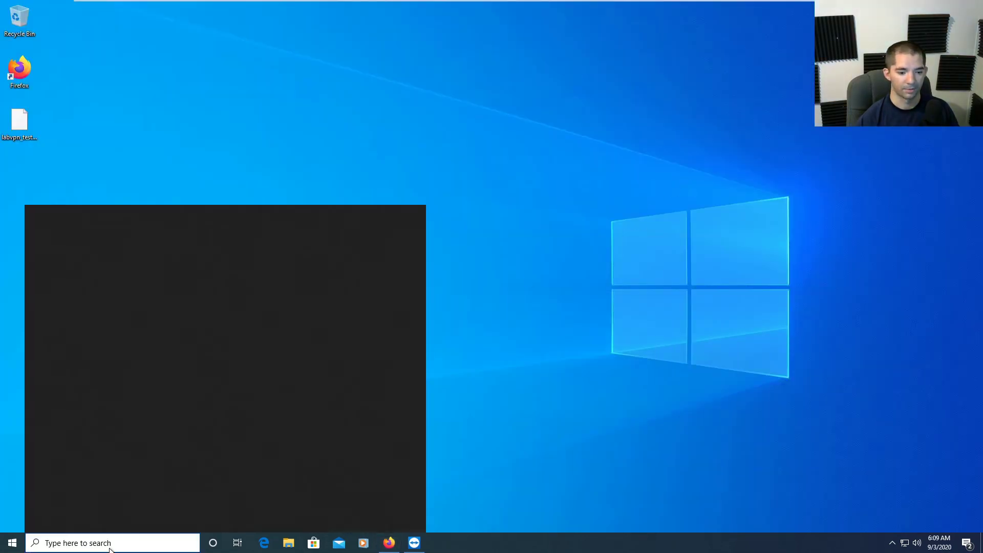
type("re")
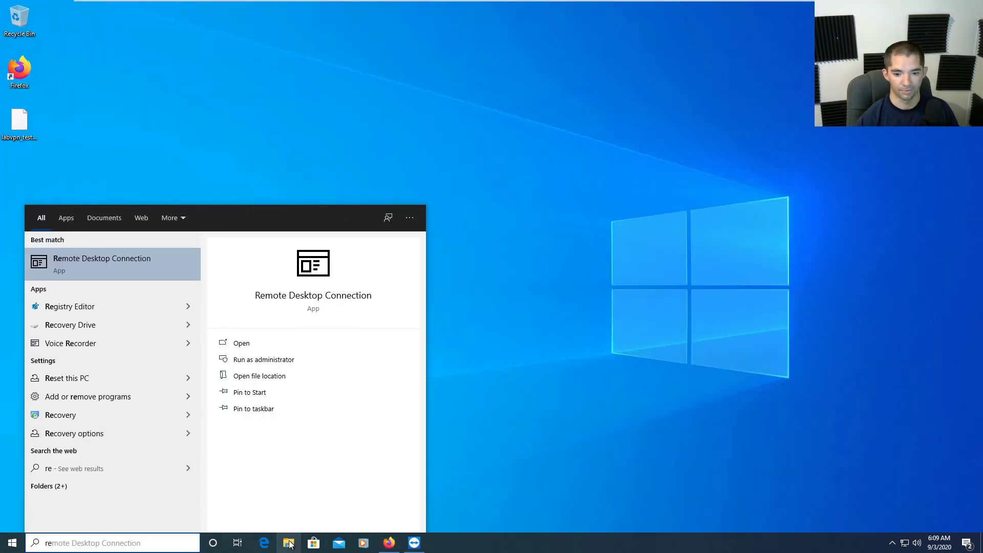
left_click(288, 543)
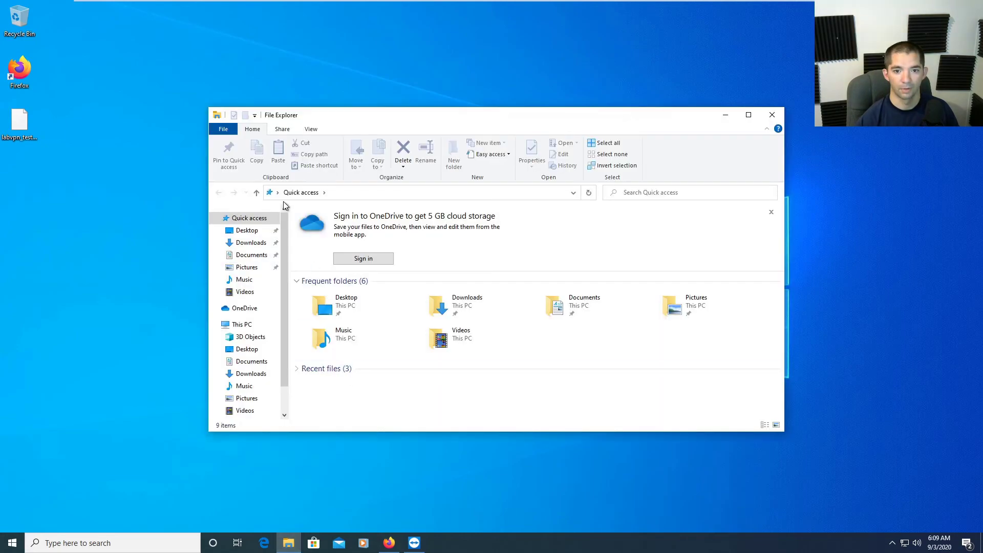
left_click(250, 328)
Allow remote connections in This PC's system Remote settings, then close all windows.
right_click(251, 329)
left_click(268, 465)
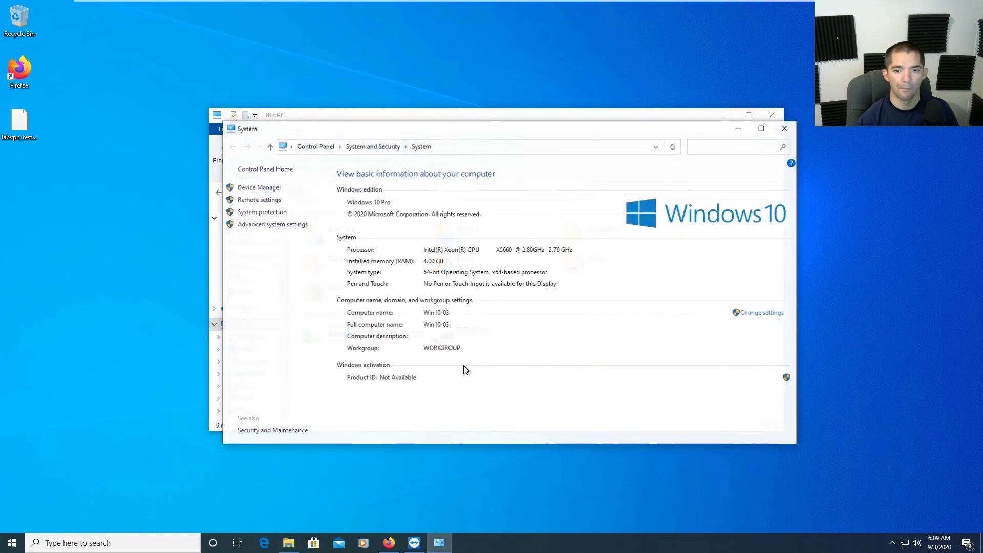
left_click(272, 201)
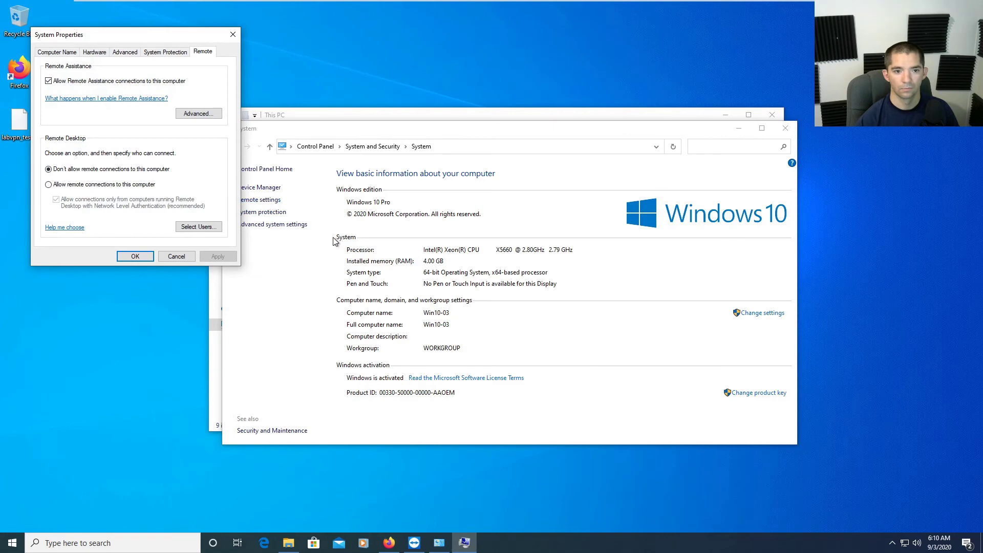
left_click(118, 185)
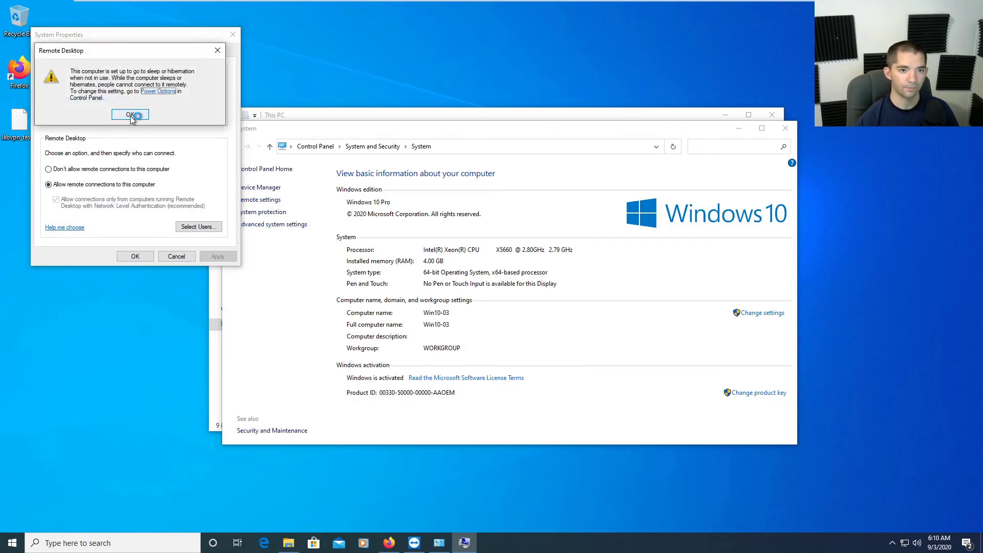
left_click(130, 116)
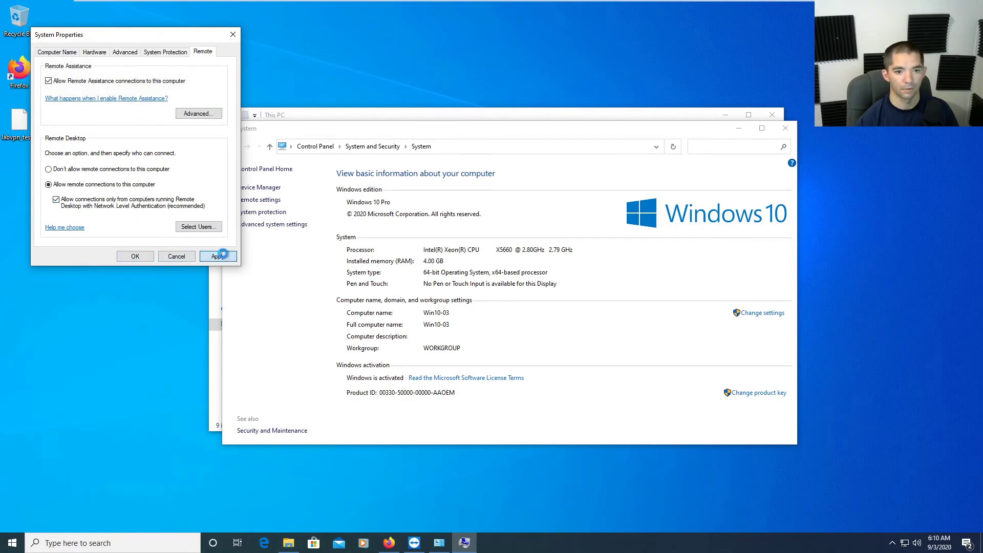
left_click(146, 259)
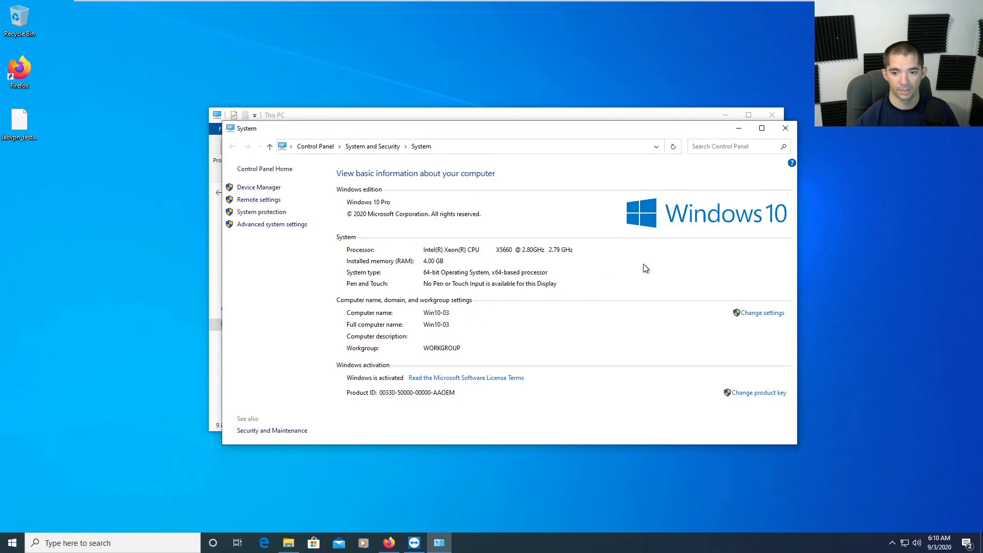
left_click(785, 128)
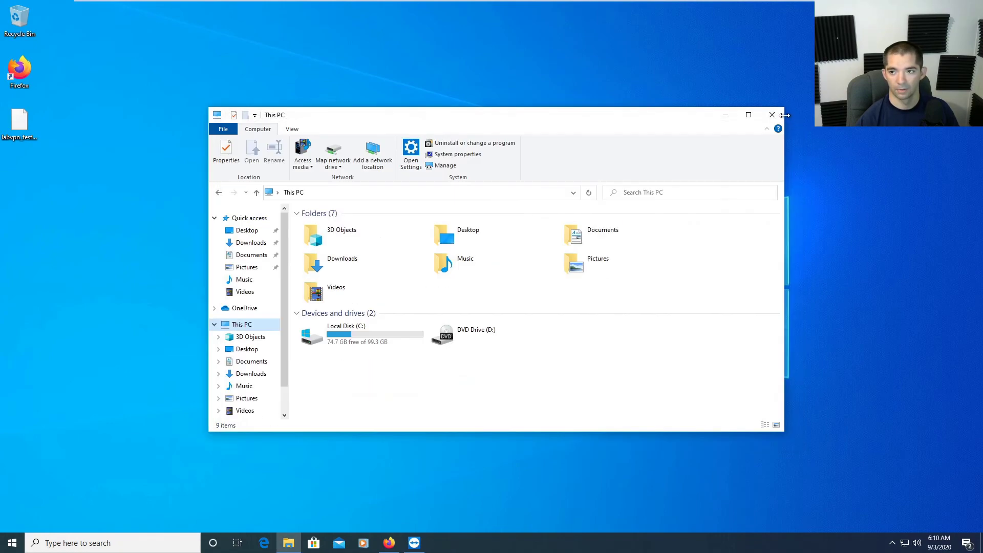
left_click(782, 119)
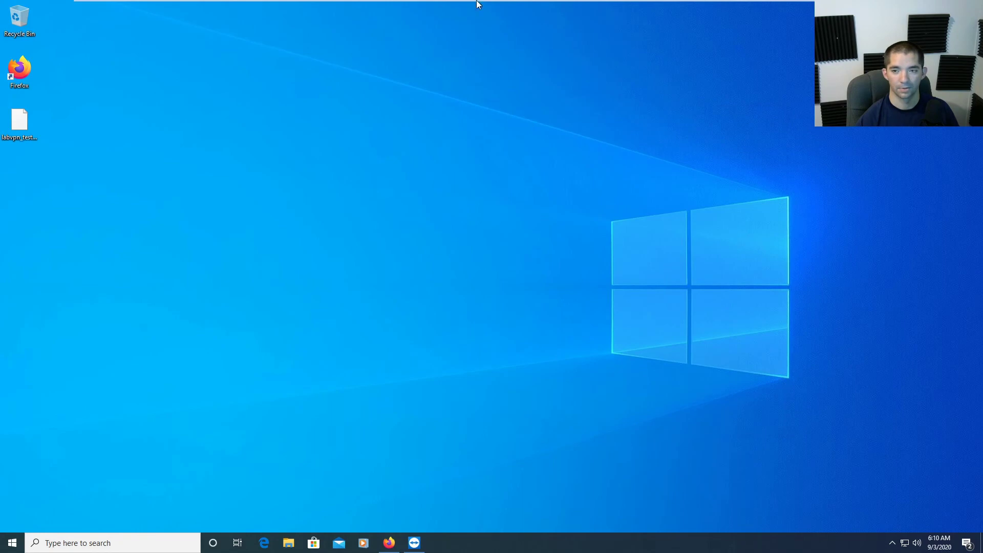
On the TestMachine, launch Remote Desktop Connection by searching 'remote'.
mouse_move(582, 2)
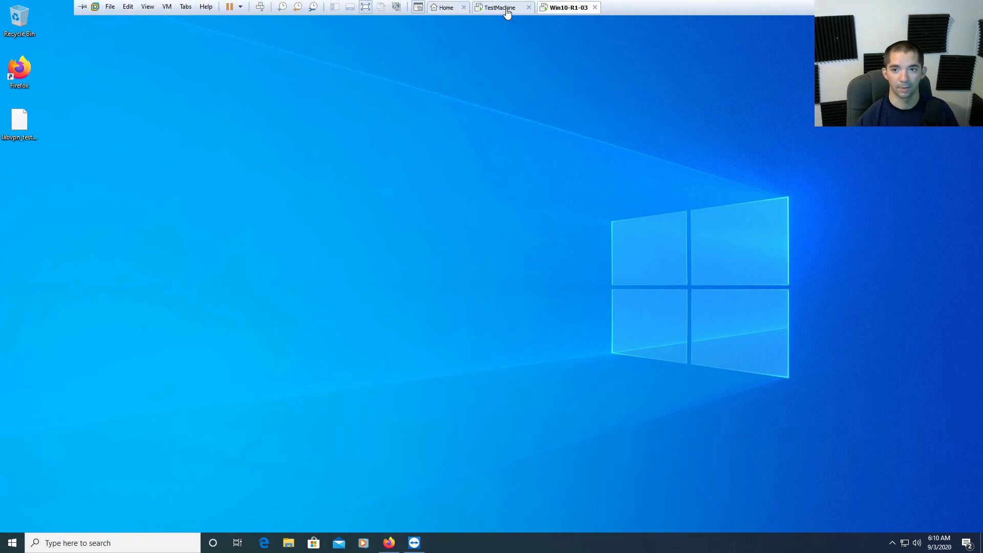
left_click(499, 7)
left_click(101, 544)
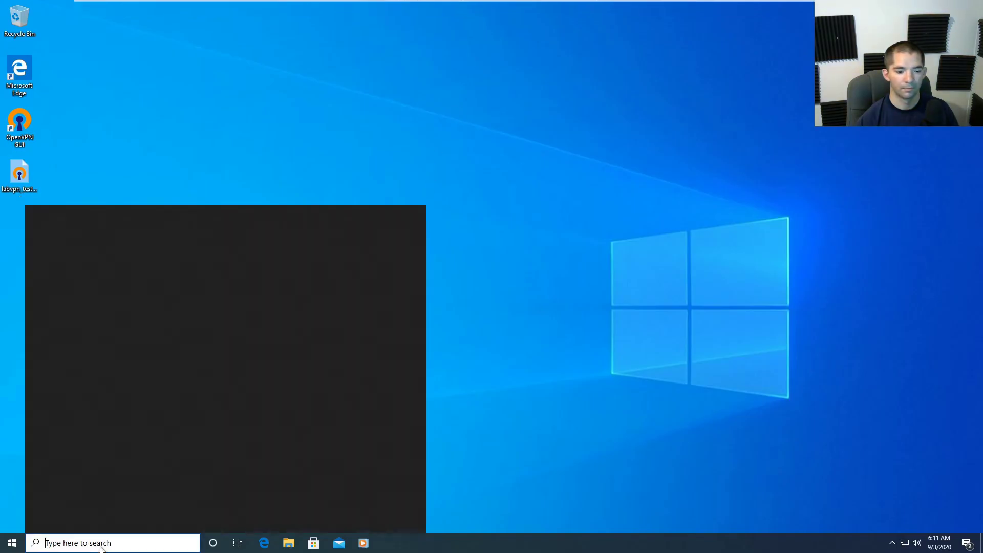
type("remote")
left_click(106, 254)
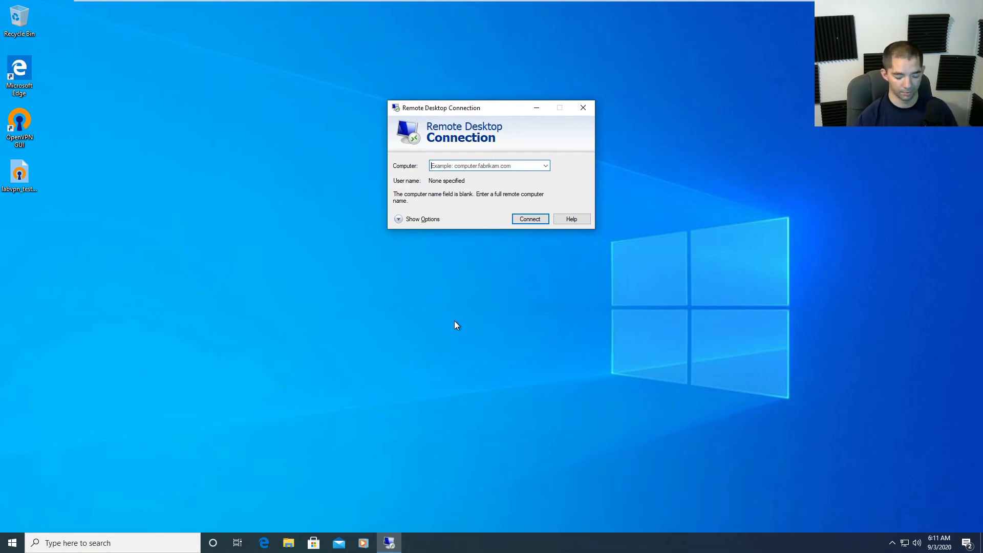
Try connecting to Win10-03 by name and dismiss the computer-not-found error.
type("Win")
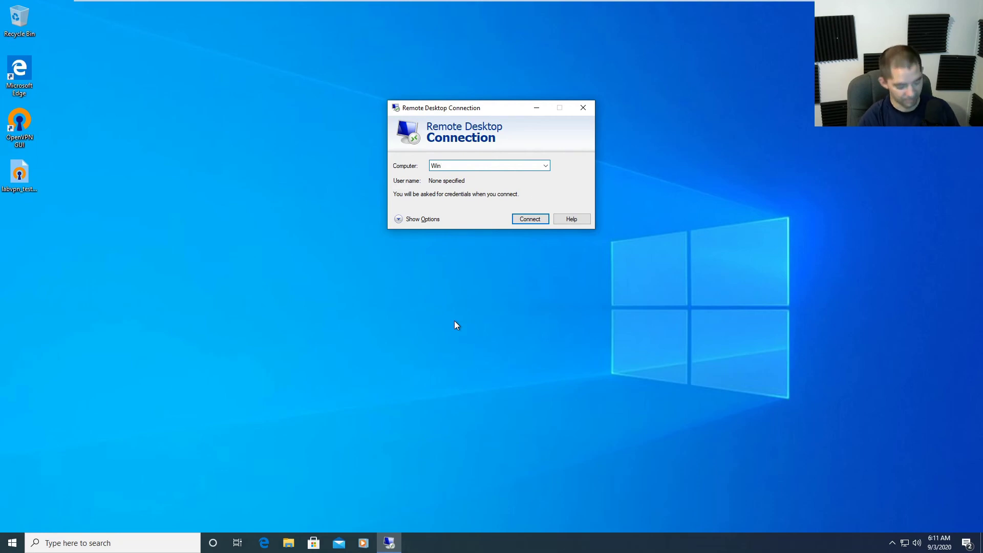
type("10-03")
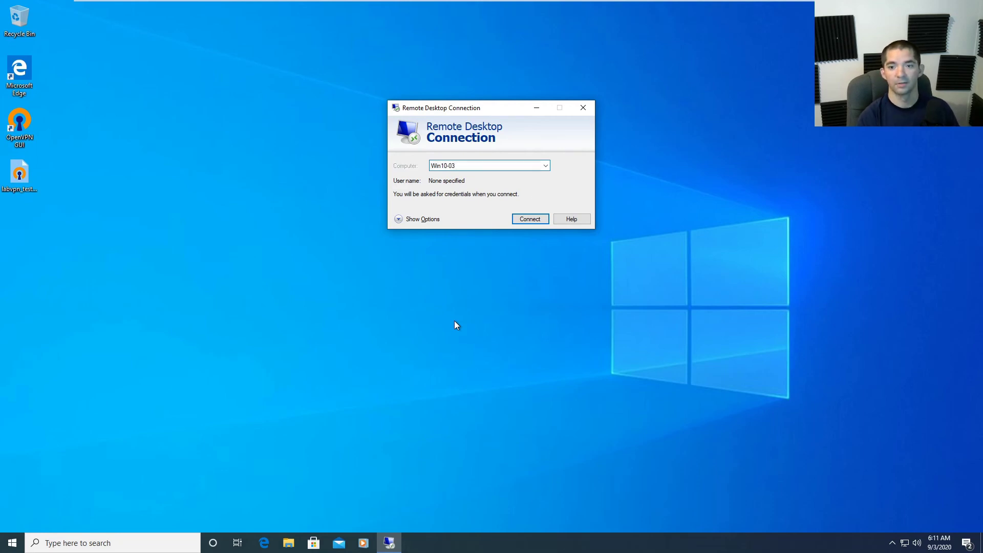
key("Return")
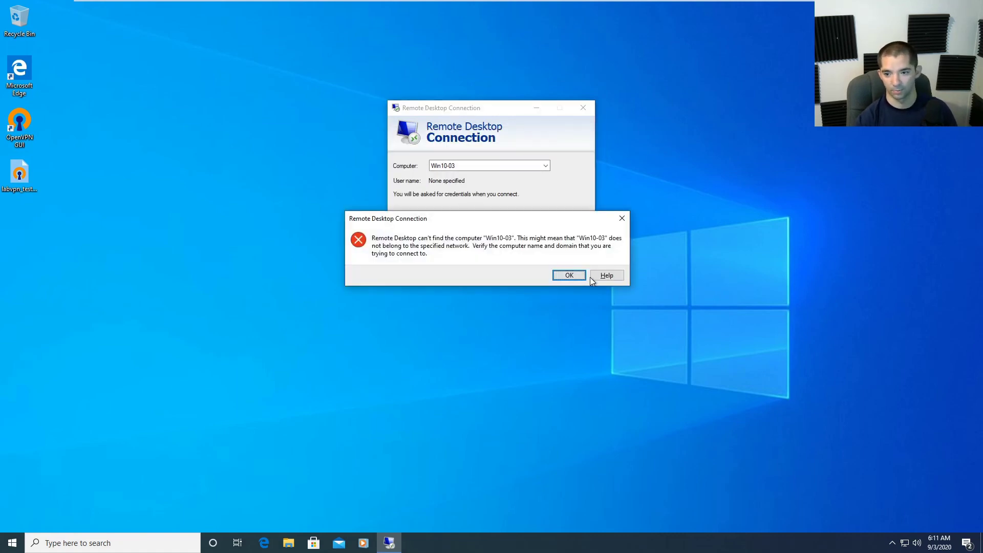
left_click(565, 276)
On Win10-R1-03, run ipconfig in Command Prompt to find IPv4 address 10.1.1.13.
mouse_move(672, 5)
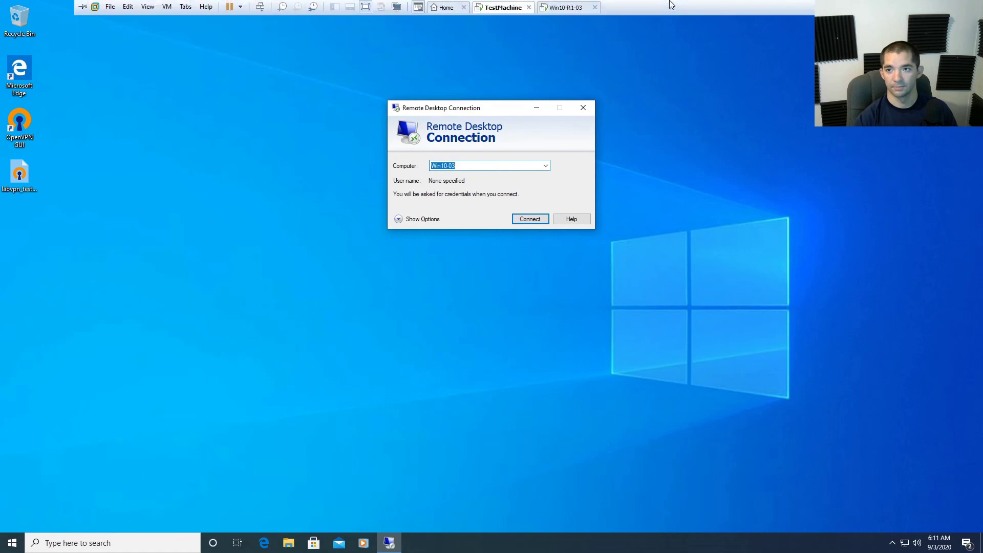
left_click(563, 7)
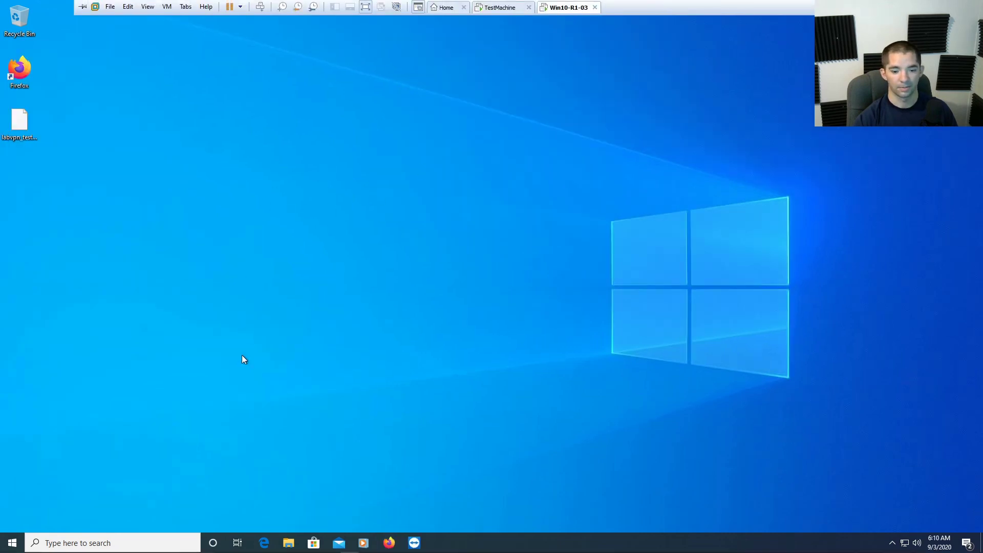
left_click(117, 546)
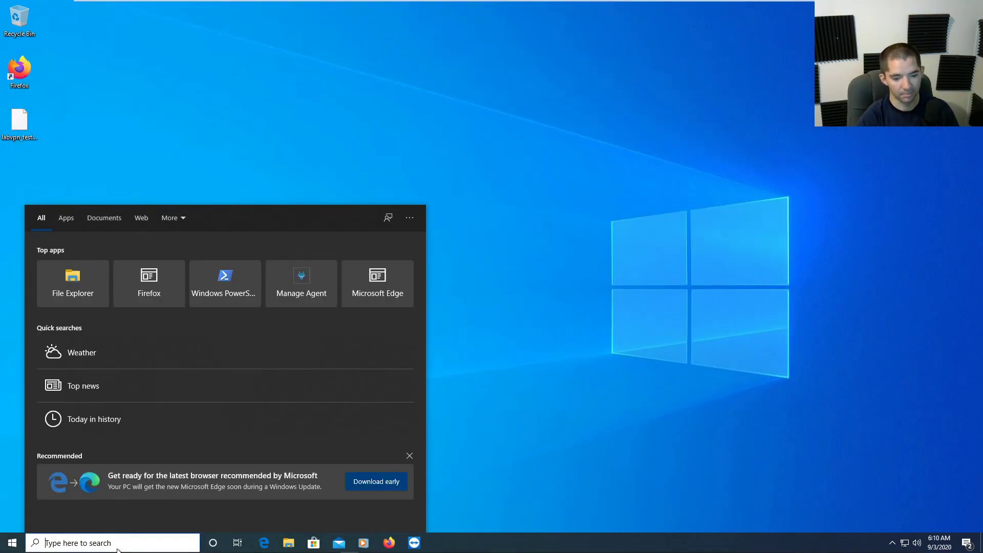
type("cmd")
key("Return")
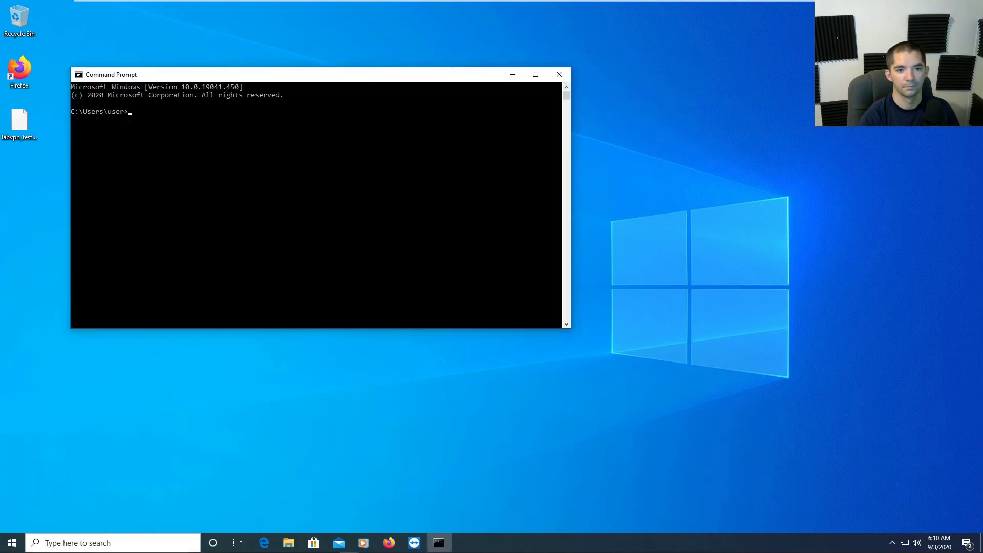
type("ipconfig")
key("Return")
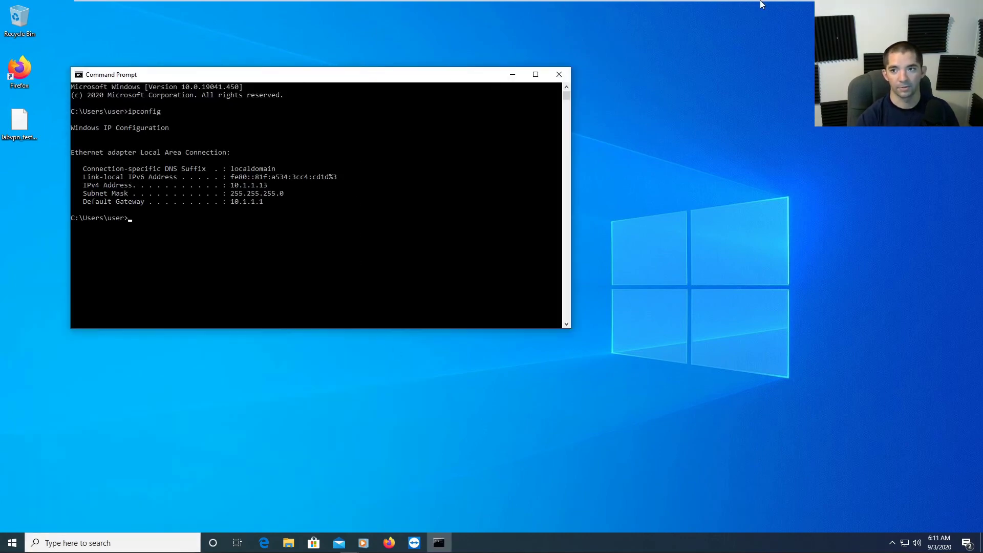
left_click(505, 7)
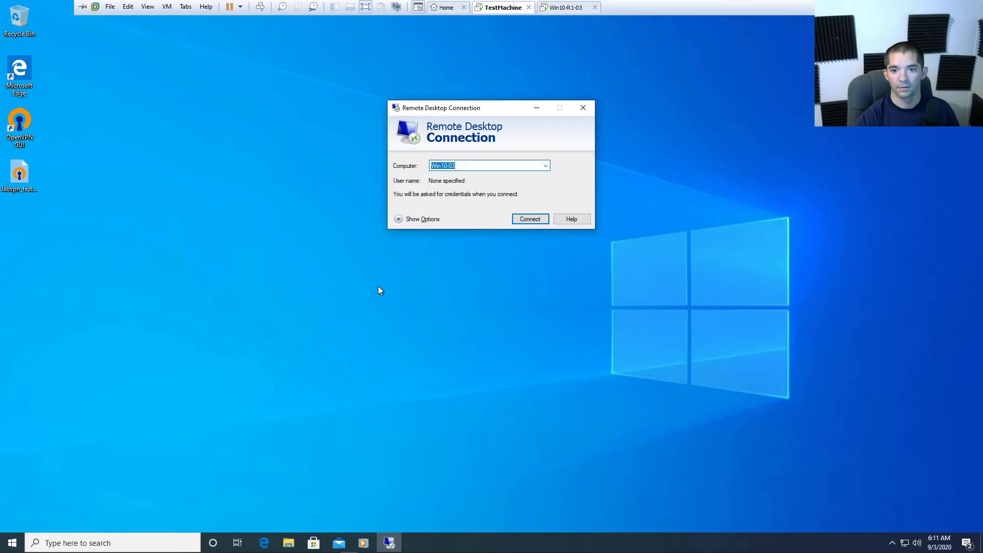
Connect Remote Desktop to 10.1.1.13 until credentials are requested, then view Win10-R1-03.
type("10")
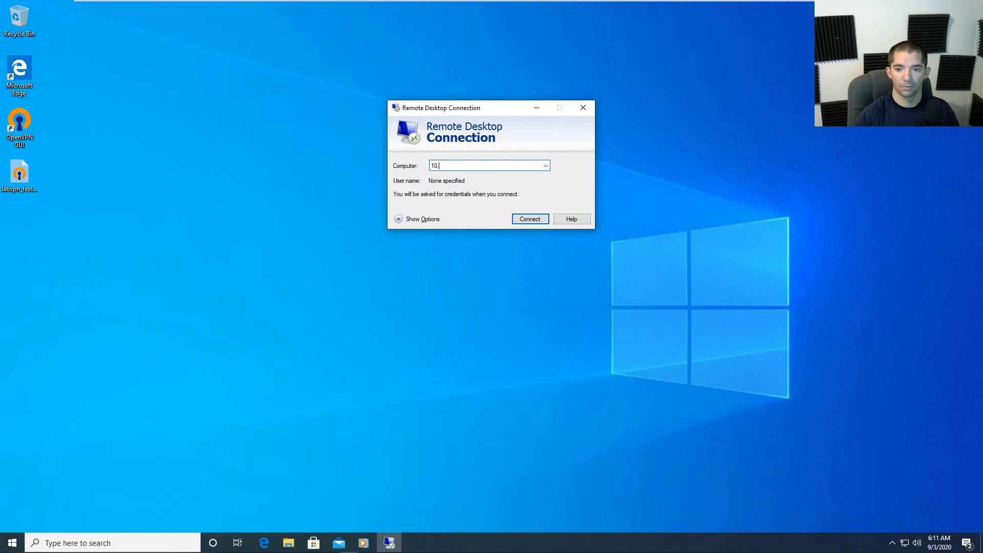
type(".1.1.13")
key("Return")
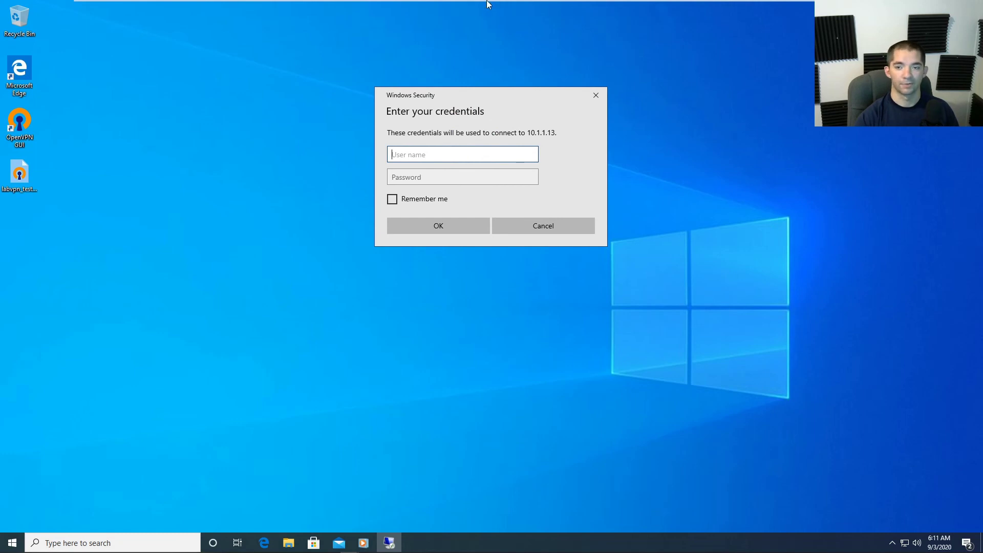
mouse_move(487, 1)
left_click(563, 7)
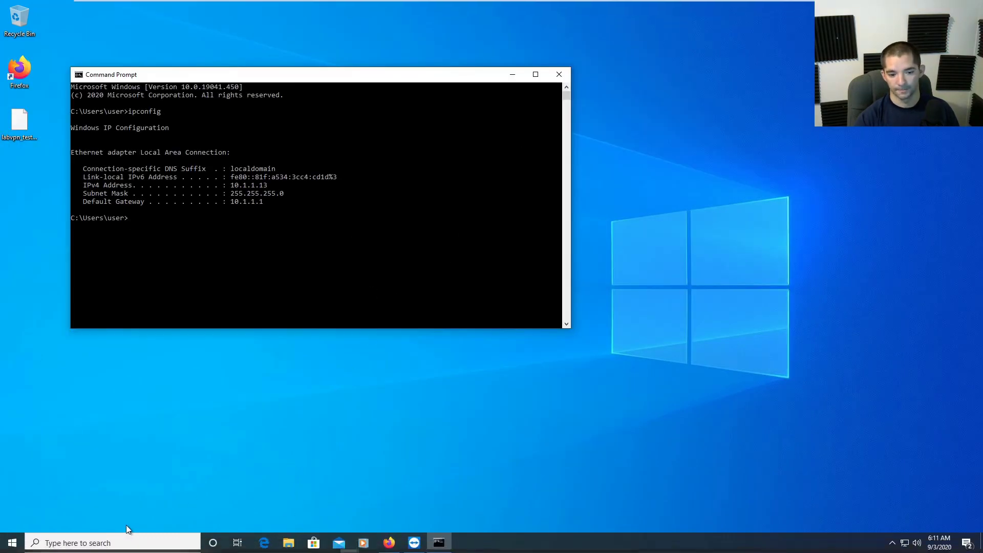
Open File Explorer and Start menu account options on the internal PC, then return to the credentials prompt.
left_click(289, 544)
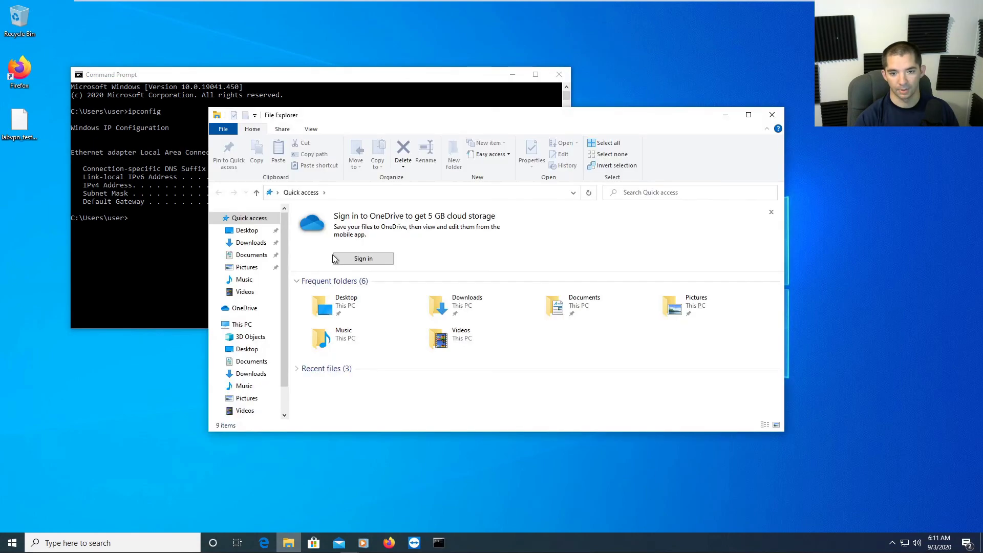
key("super")
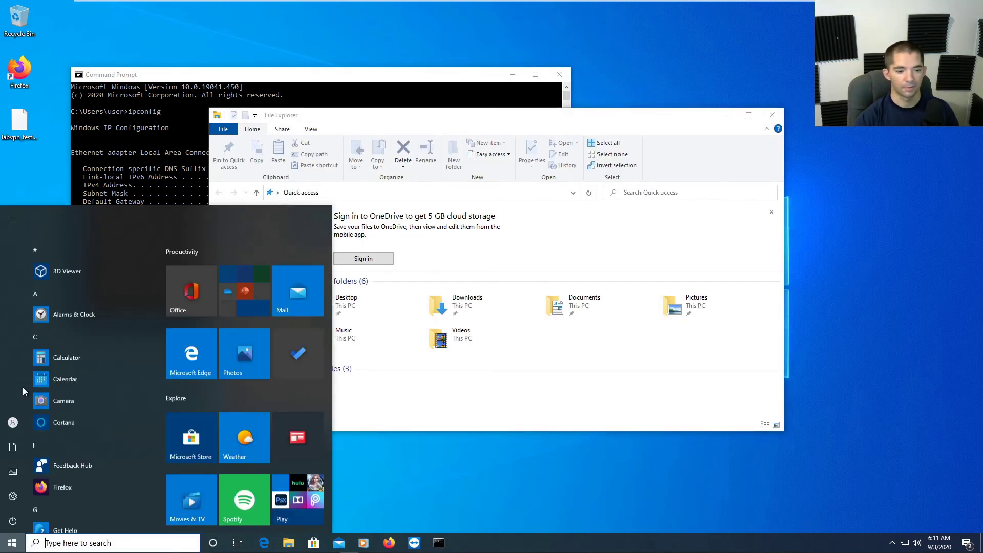
left_click(16, 428)
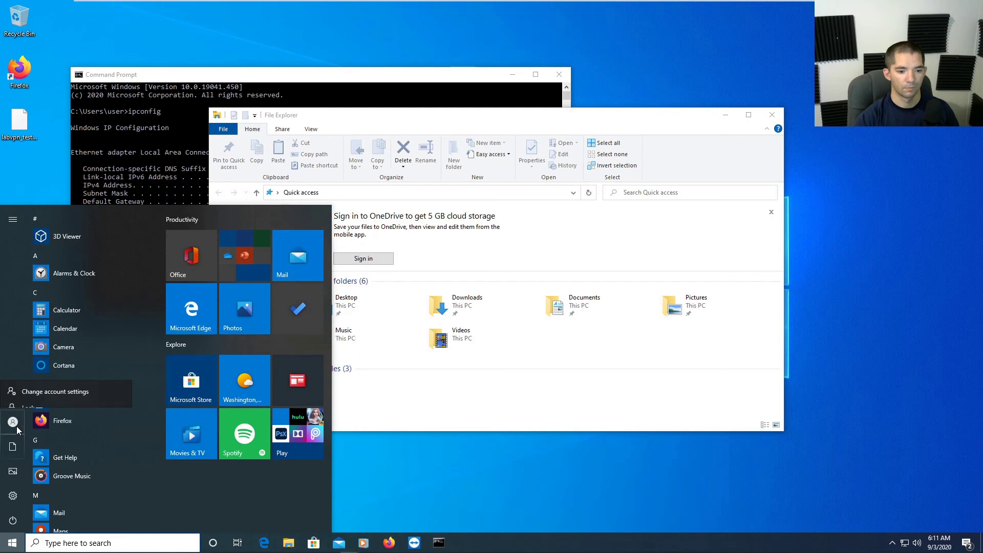
left_click(17, 421)
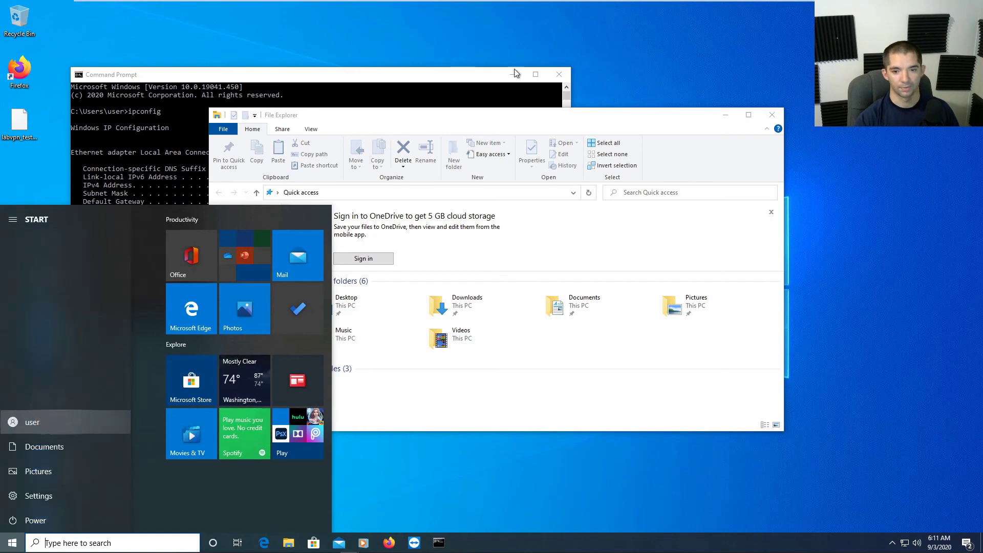
left_click(522, 11)
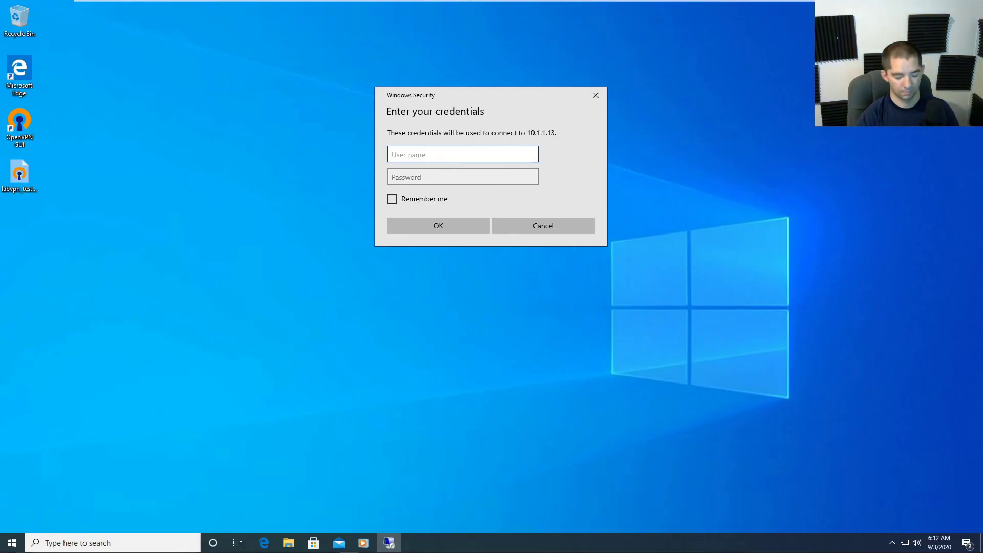
Try twice to log on to 10.1.1.13 with the user name and a blank password, dismissing each account restriction error.
type("user")
key("Return")
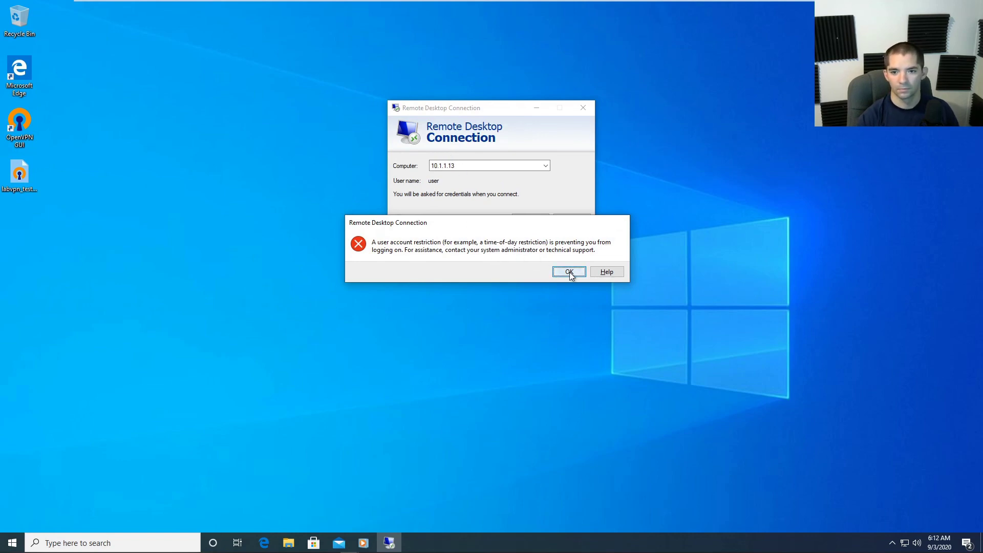
left_click(569, 272)
left_click(536, 219)
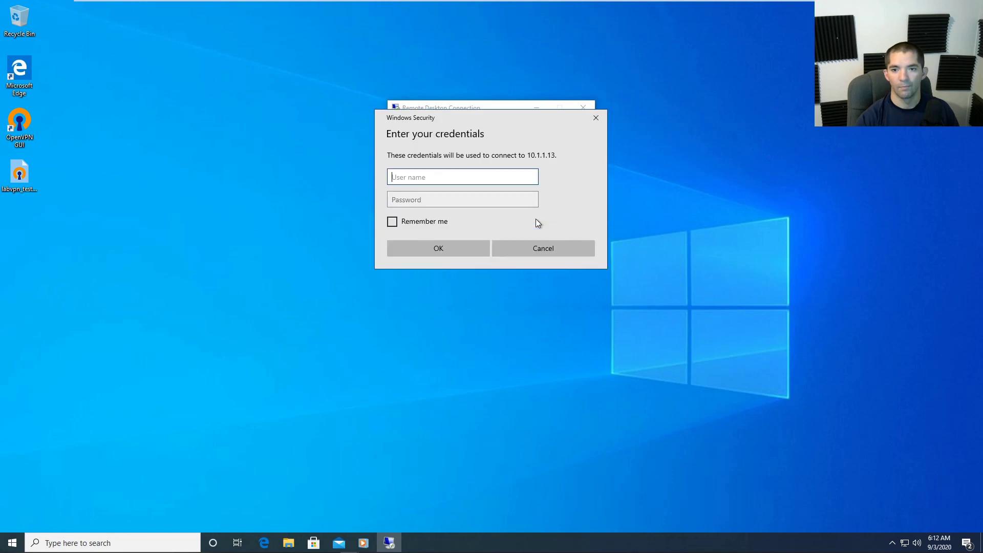
type("user")
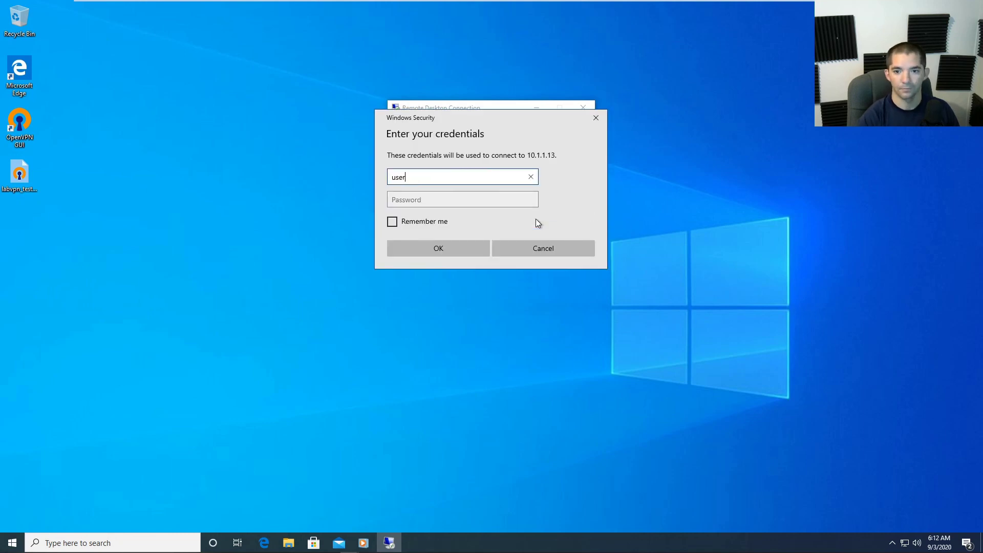
key("Tab")
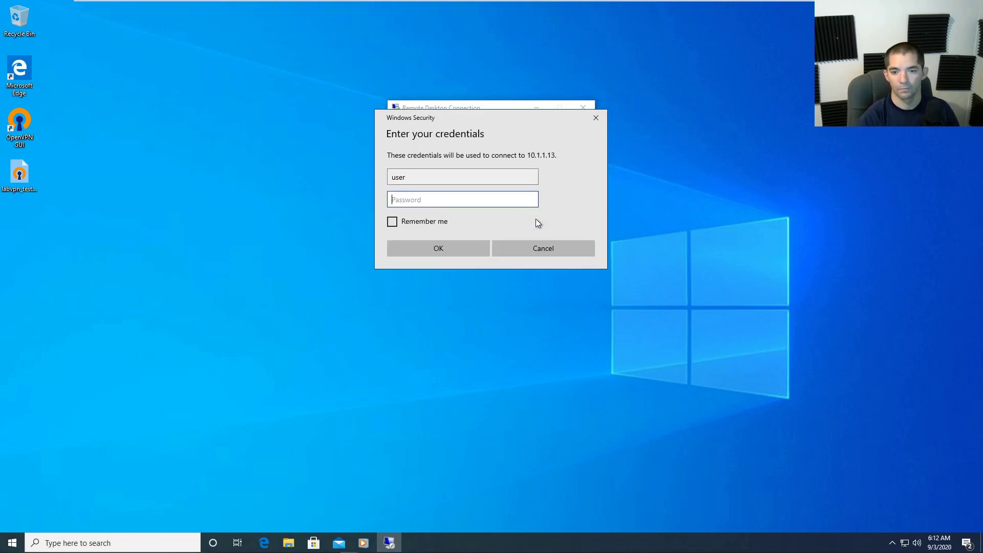
key("Return")
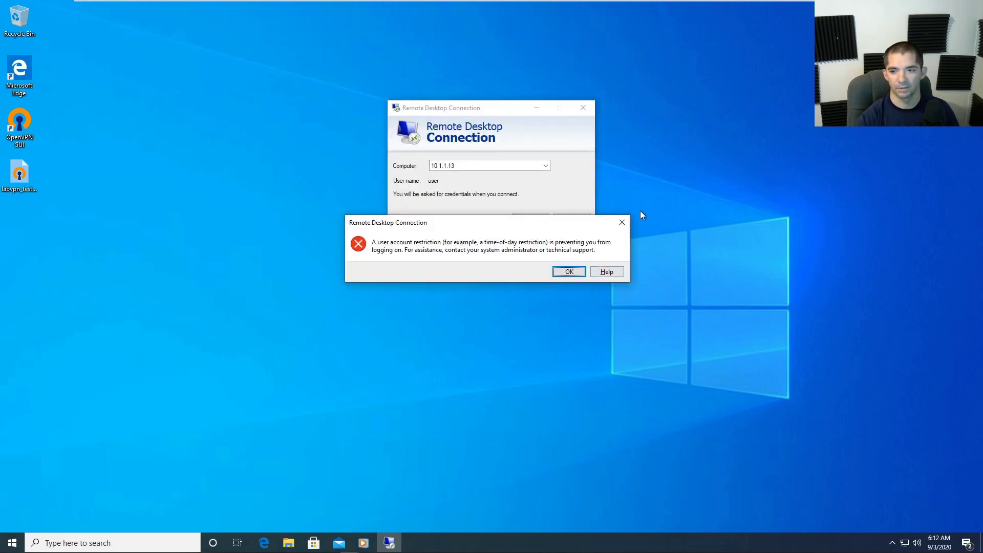
left_click(621, 226)
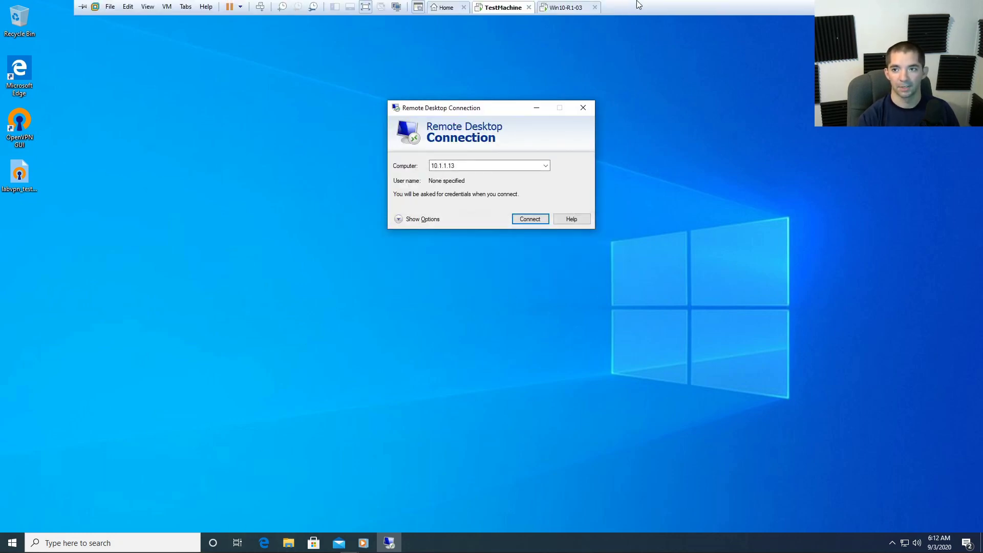
On the Win10-R1-03 PC, open Control Panel's User Accounts page for the local administrator account.
left_click(572, 8)
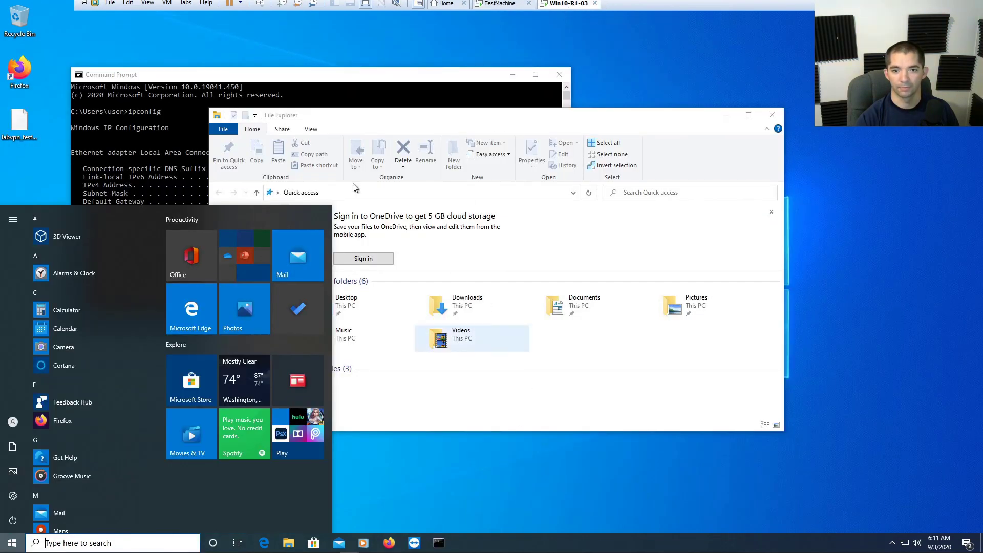
left_click(278, 192)
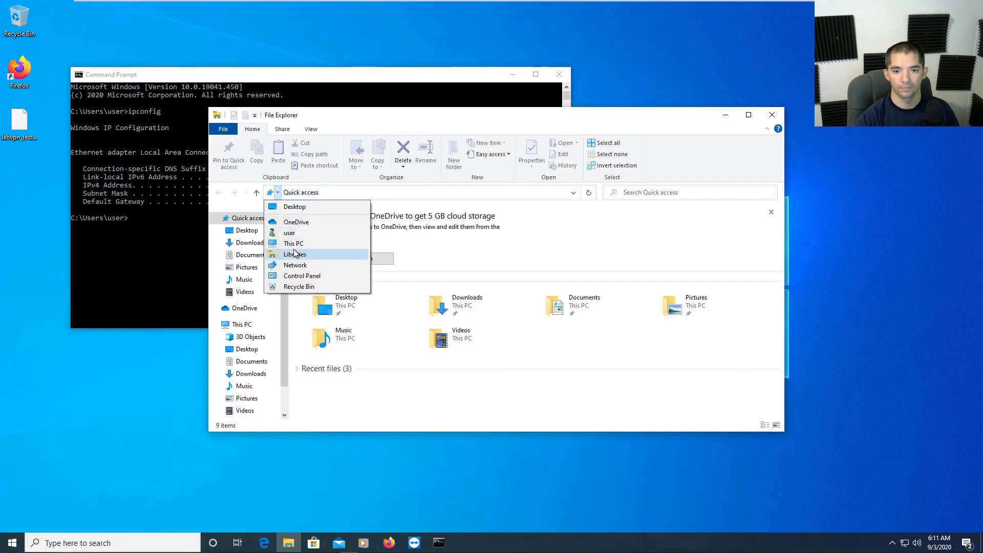
left_click(313, 277)
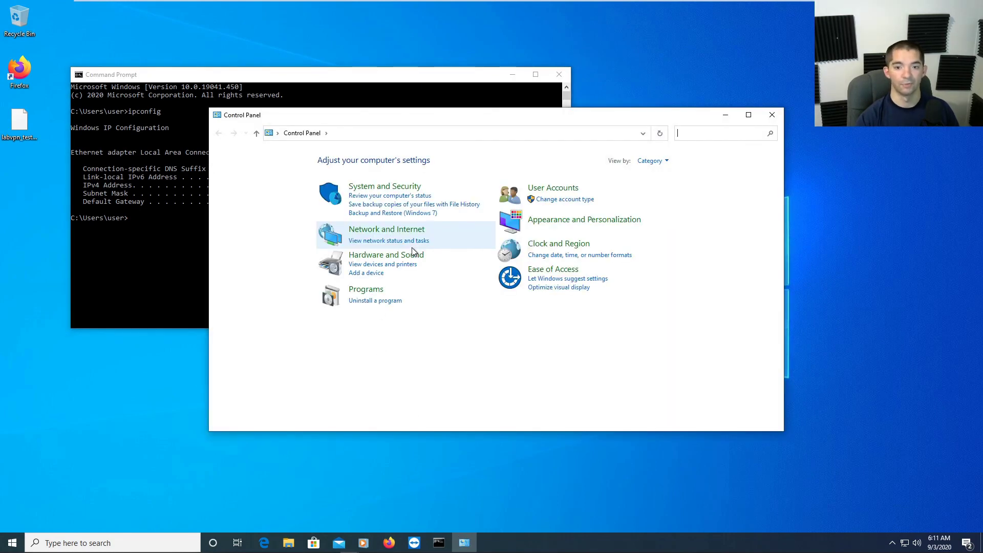
left_click(537, 189)
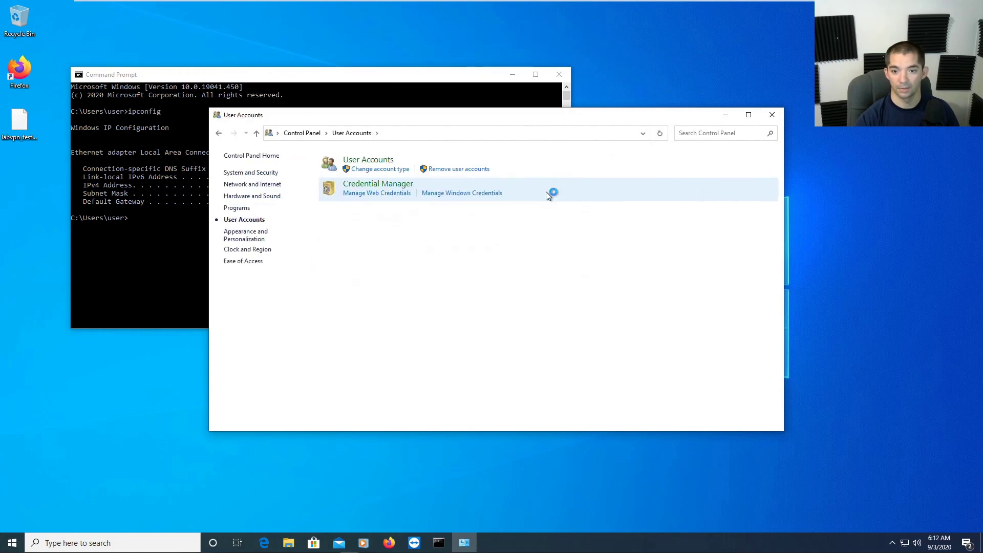
left_click(360, 161)
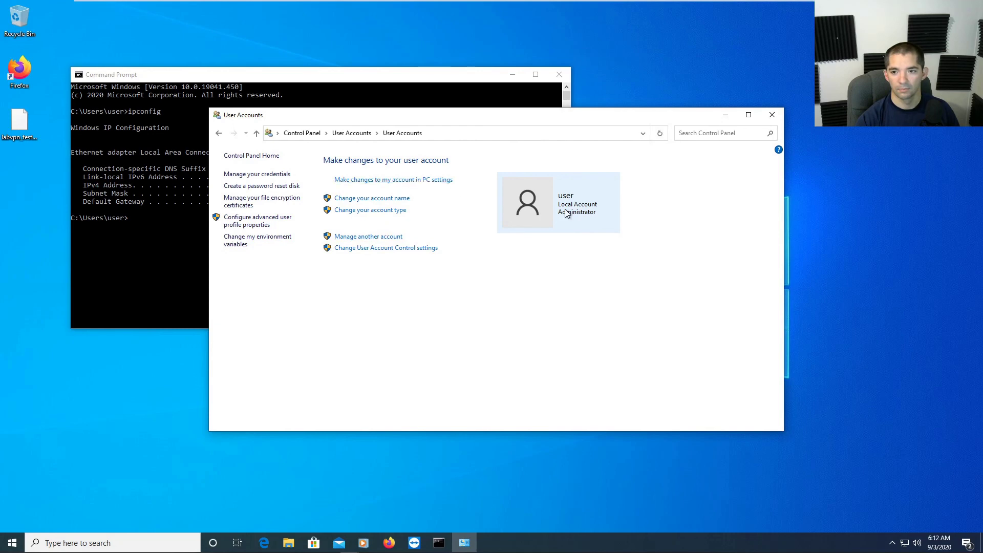
Open the account's Sign-in options in Settings and start adding a password.
left_click(378, 181)
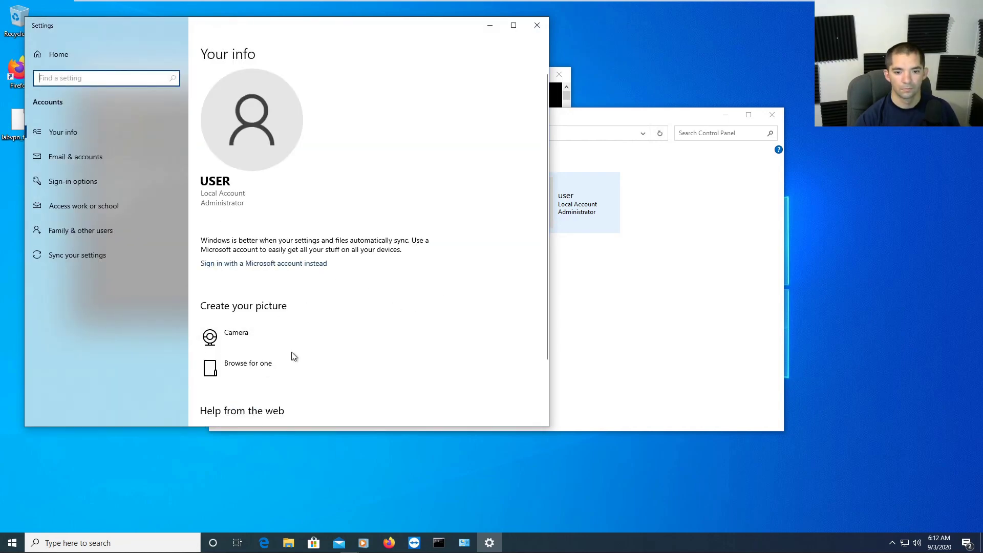
left_click(65, 181)
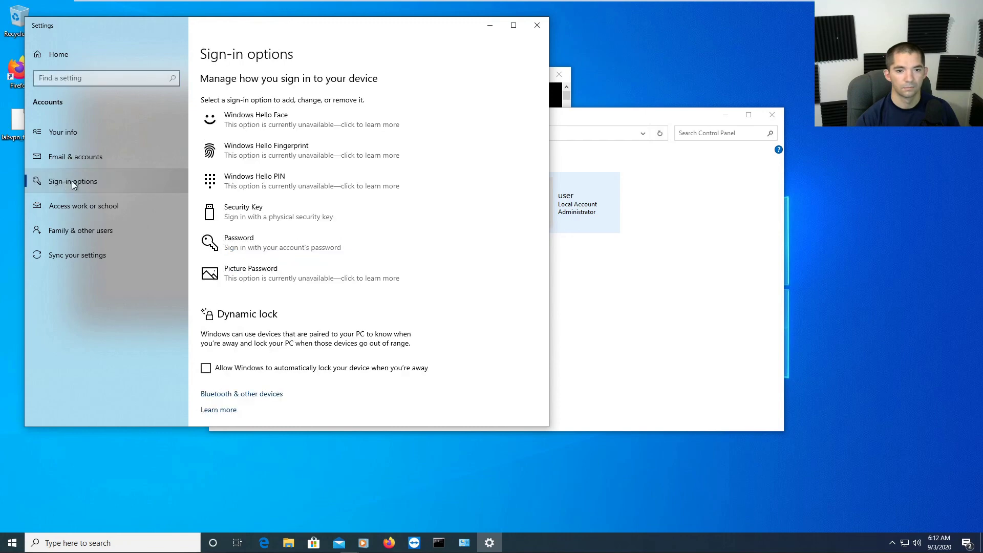
left_click(271, 239)
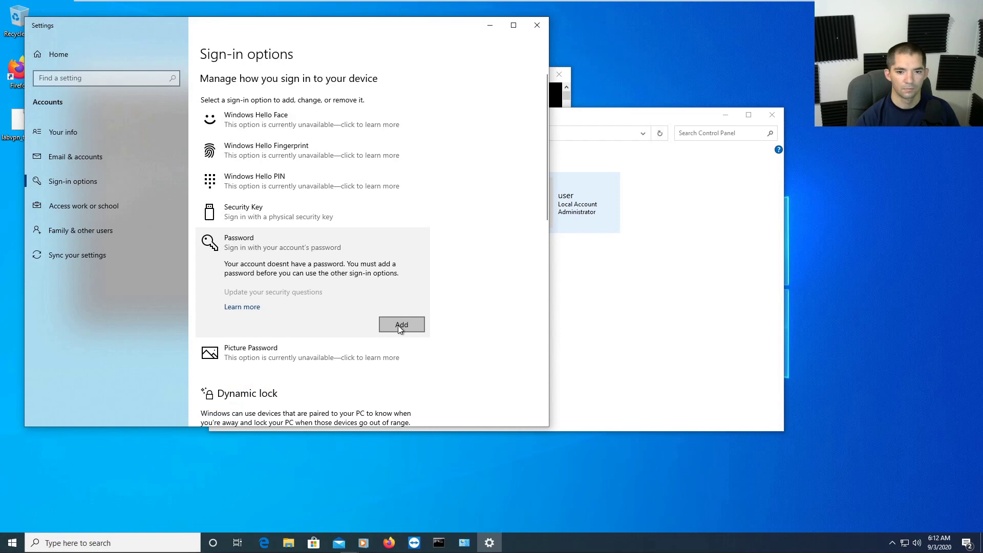
left_click(400, 326)
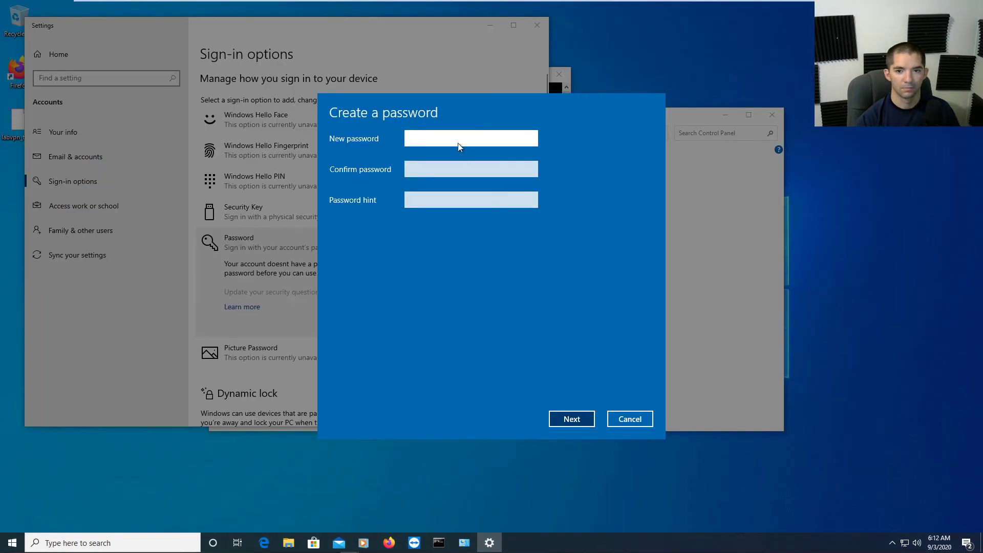
Enter the new account password with the hint 'password' and finish creating it.
type("••")
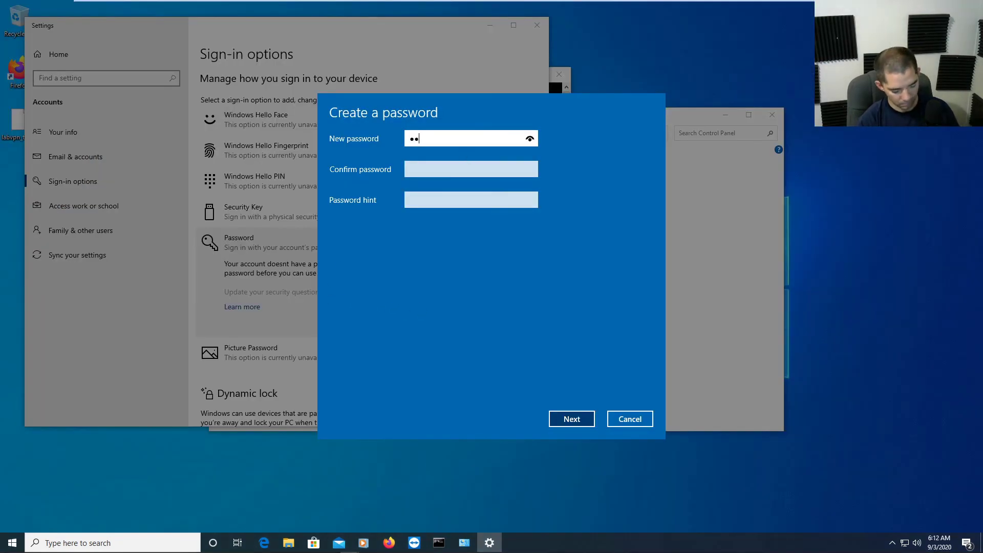
type("•••")
key("Tab")
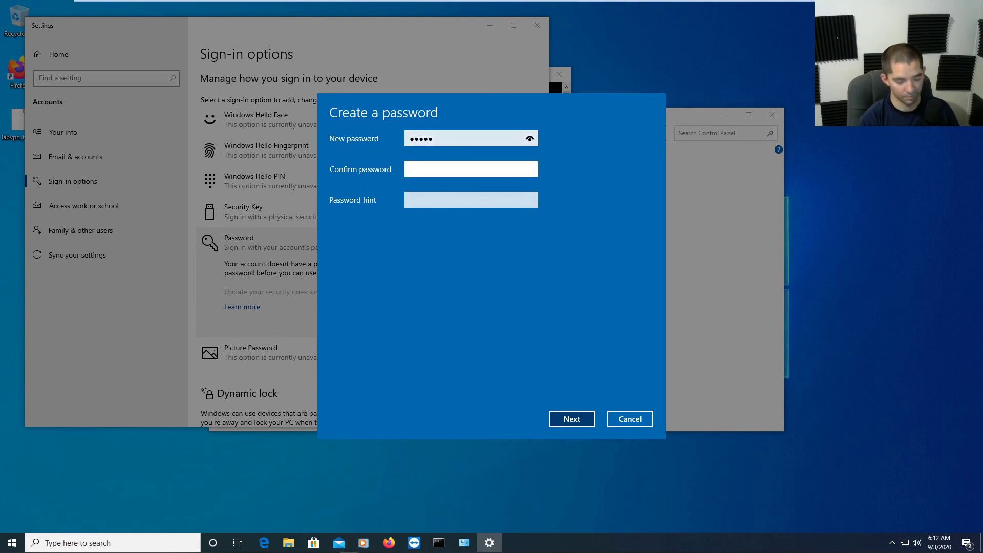
type("•••••")
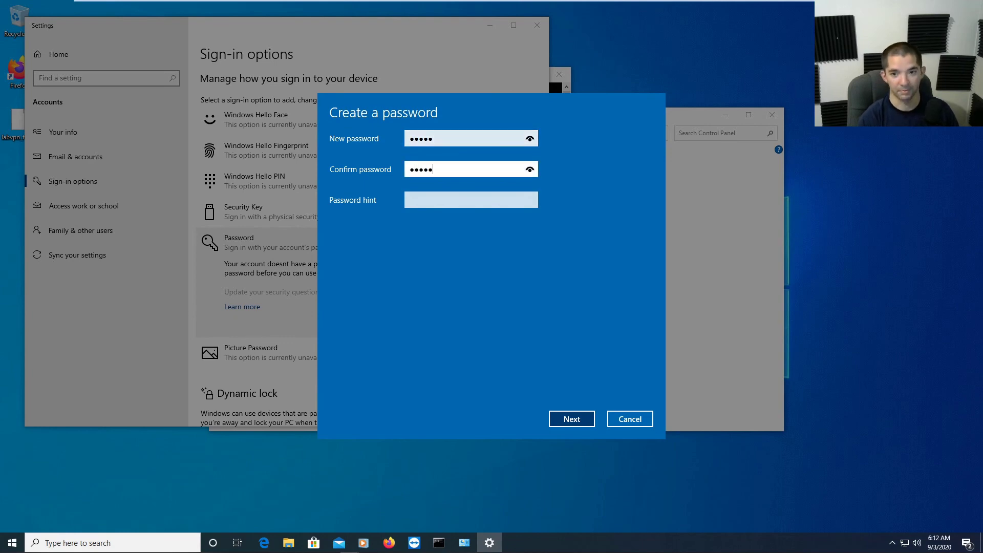
key("Tab")
type("password")
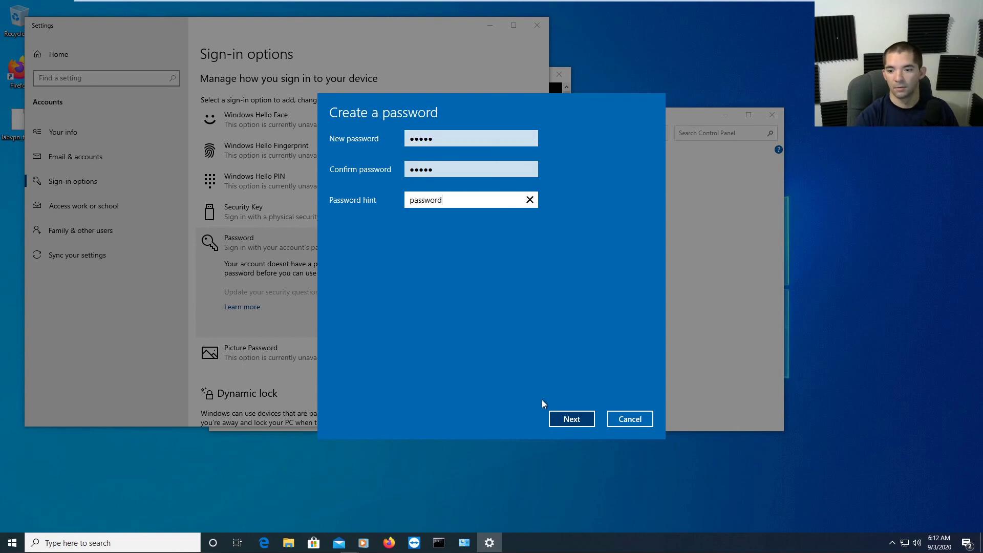
left_click(583, 423)
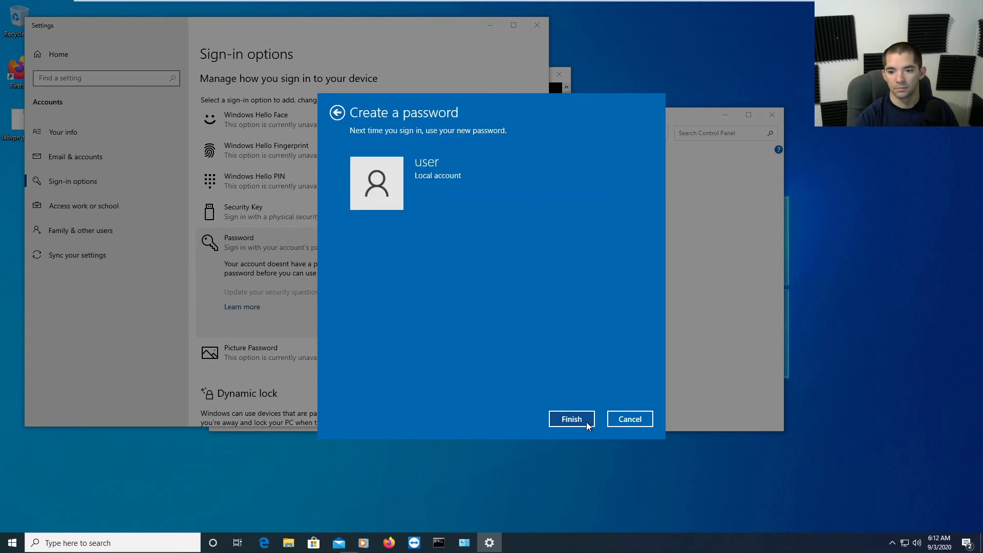
left_click(587, 425)
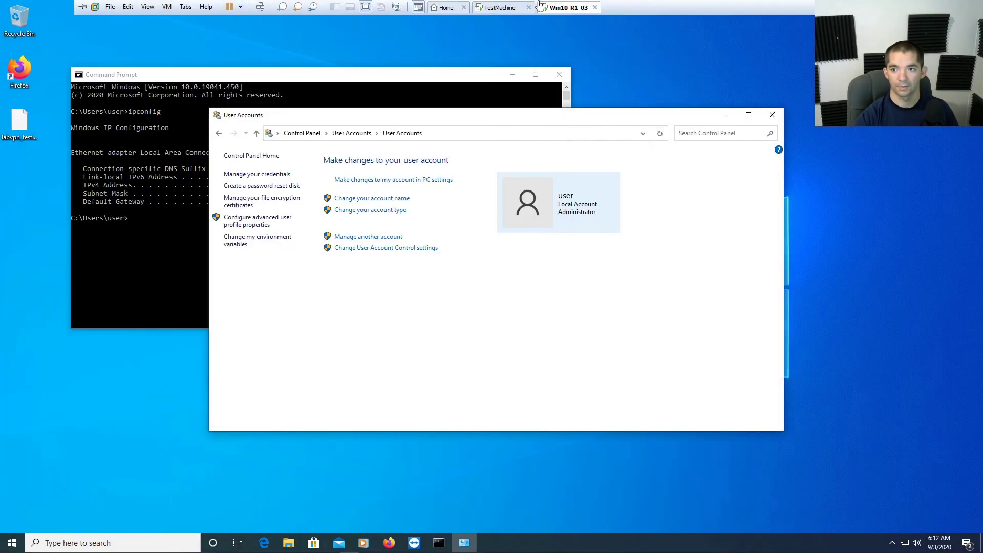
On TestMachine, connect to 10.1.1.13 with the user name and new password, accepting the certificate warning.
left_click(499, 7)
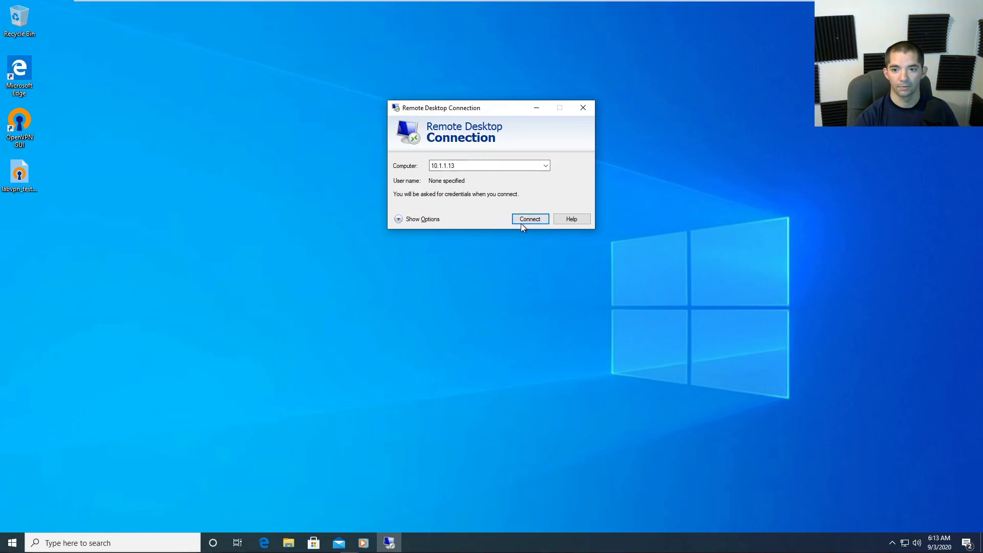
left_click(525, 220)
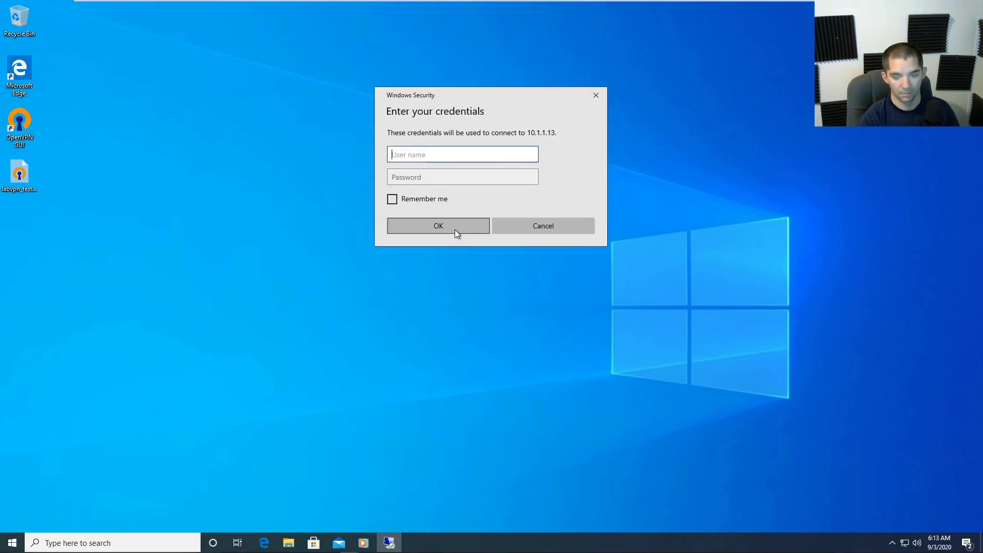
type("user")
key("Tab")
type("•••••")
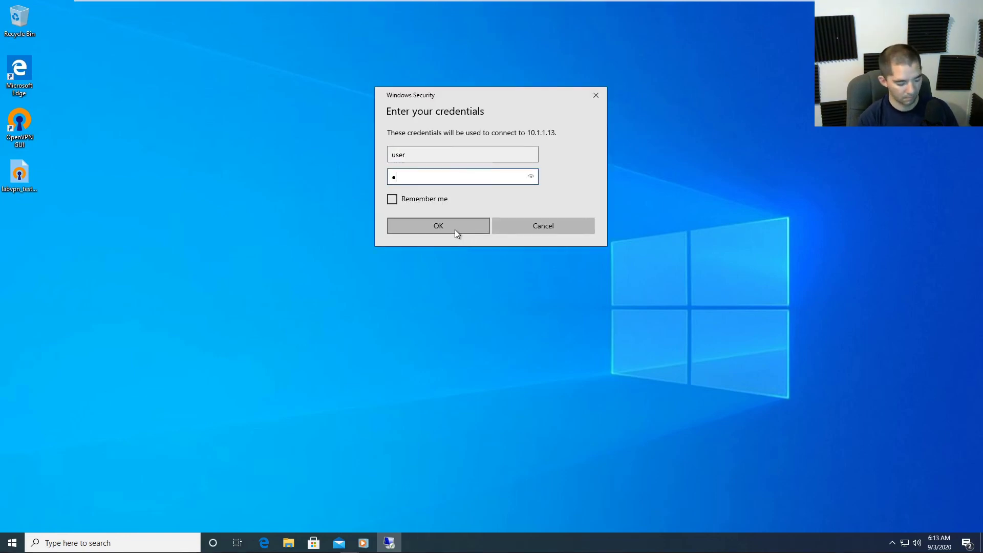
left_click(455, 230)
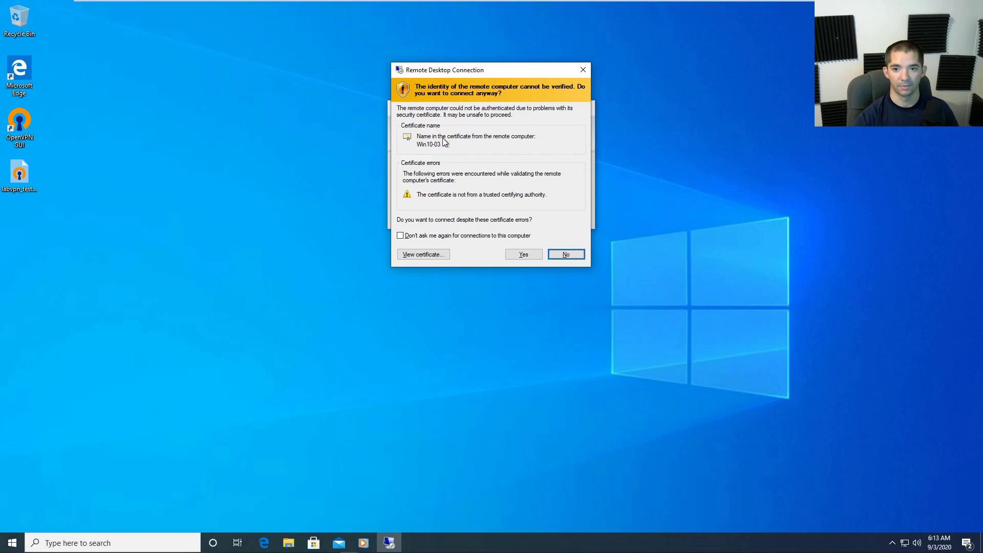
left_click(524, 255)
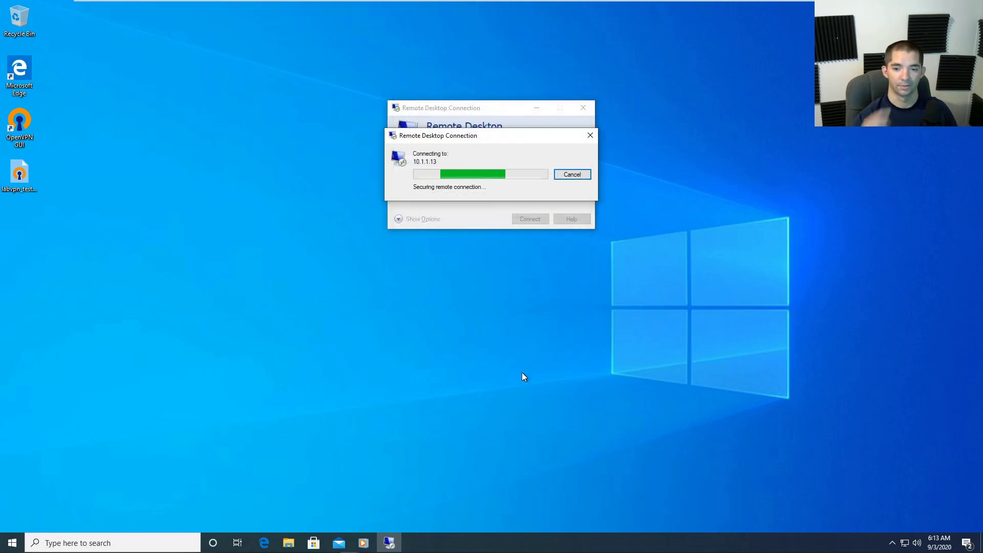